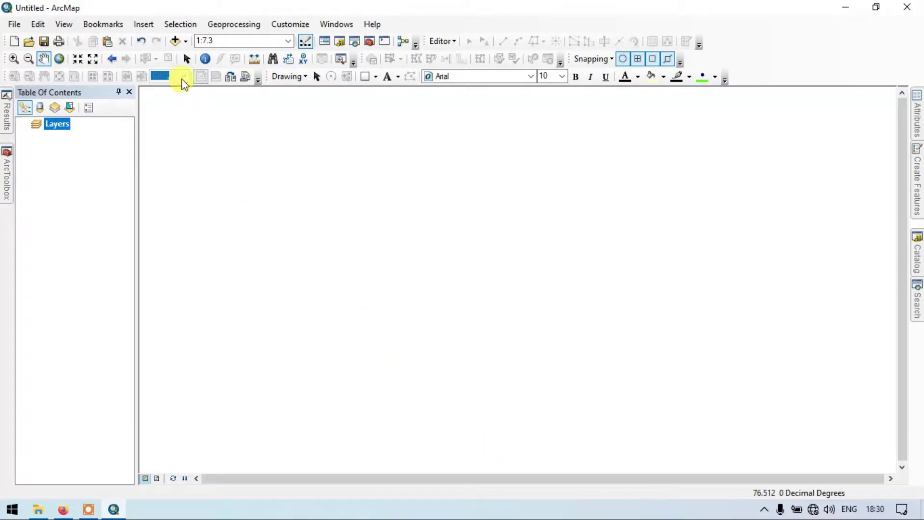
- Add the elevation raster n12_e078_1arc_v3.tif from the DEM folder to the map
{"action": "left_click", "coordinate": [186, 41]}
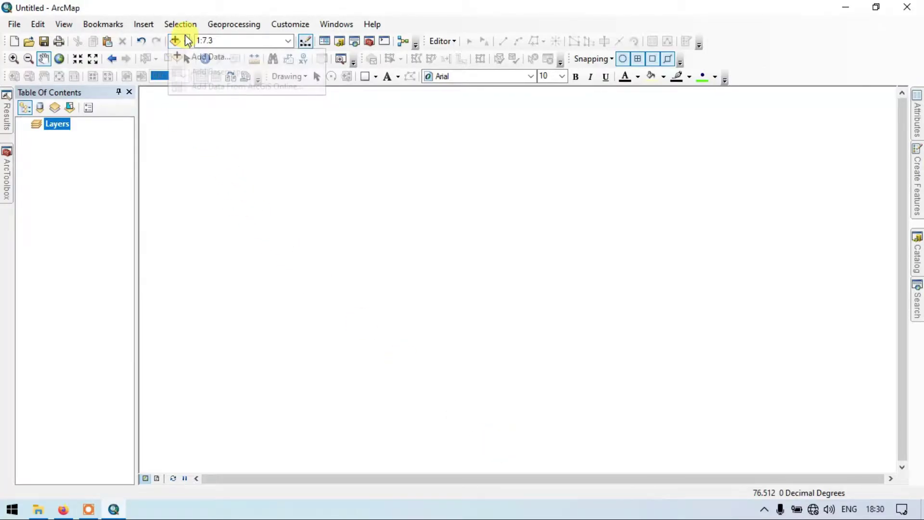
{"action": "left_click", "coordinate": [212, 56]}
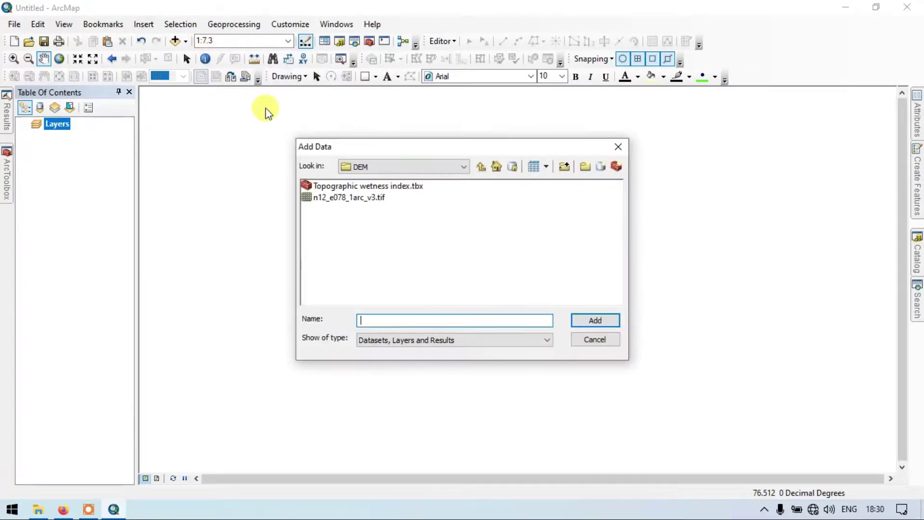
{"action": "left_click", "coordinate": [358, 198]}
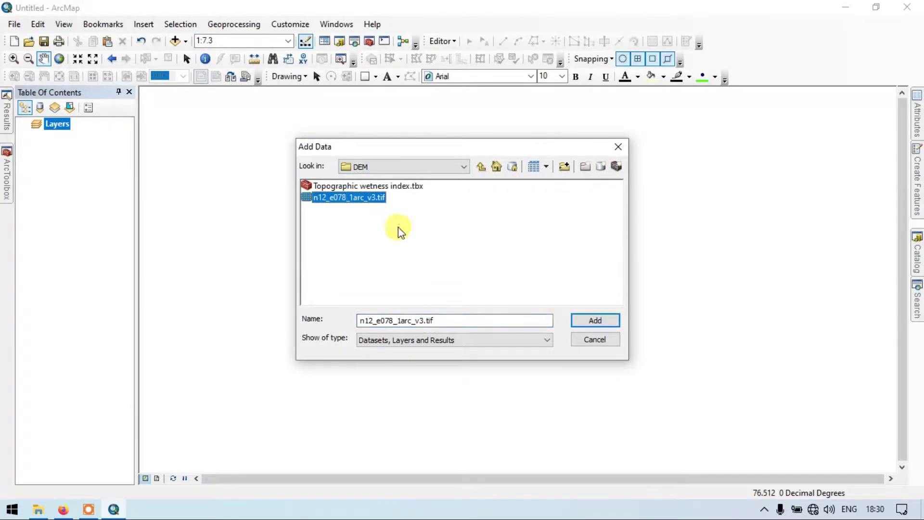
{"action": "left_click", "coordinate": [596, 321]}
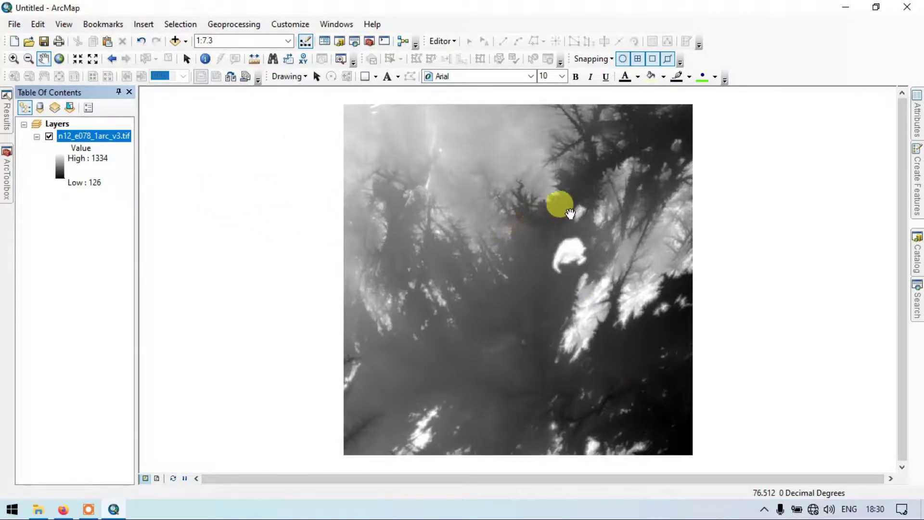
{"action": "left_click_drag", "start_coordinate": [557, 202], "coordinate": [555, 212]}
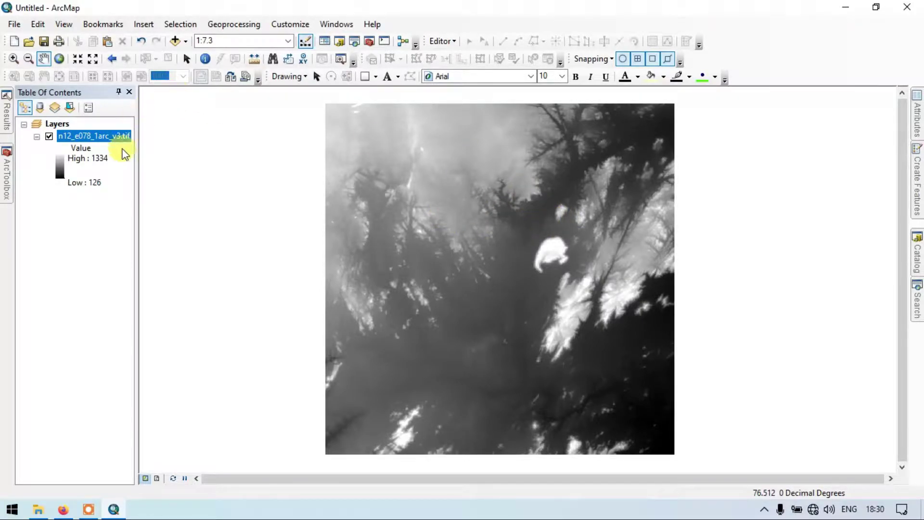
- Start the Spatial Analyst Hillshade surface tool with n12_e078_1arc_v3.tif as the input raster
{"action": "left_click", "coordinate": [7, 168]}
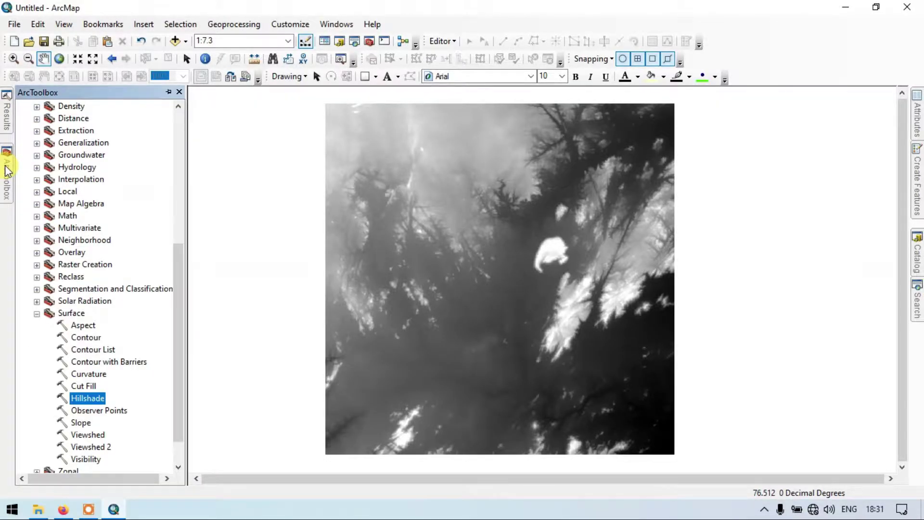
{"action": "scroll", "coordinate": [110, 270], "scroll_direction": "up", "scroll_amount": 2}
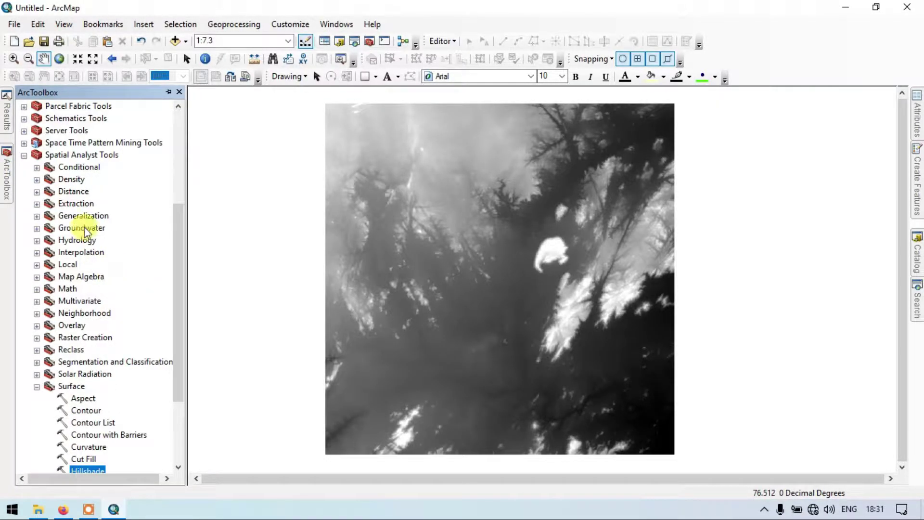
{"action": "left_click", "coordinate": [67, 154]}
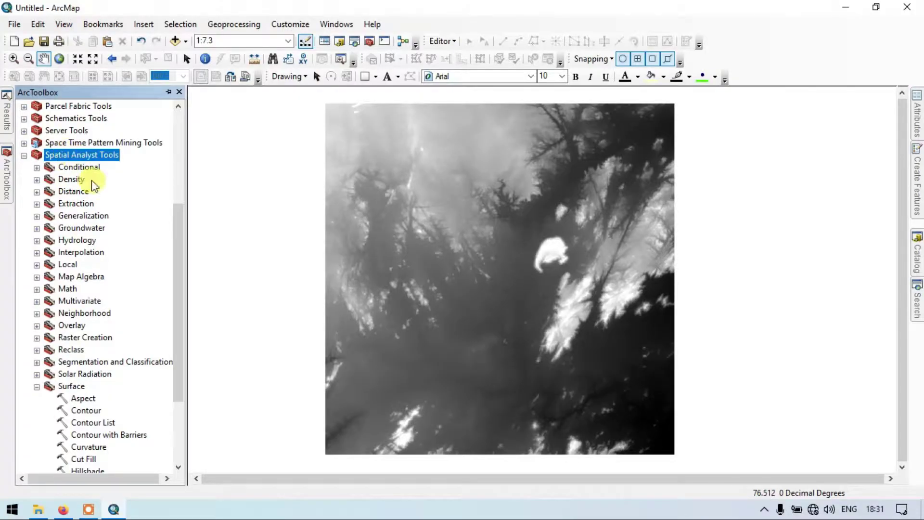
{"action": "scroll", "coordinate": [118, 308], "scroll_direction": "down", "scroll_amount": 2}
{"action": "left_click", "coordinate": [72, 313]}
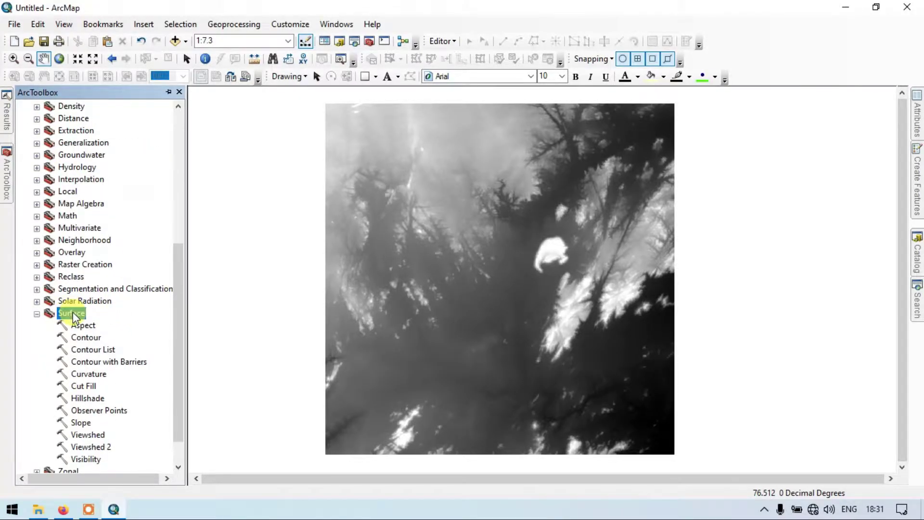
{"action": "scroll", "coordinate": [75, 312], "scroll_direction": "down", "scroll_amount": 1}
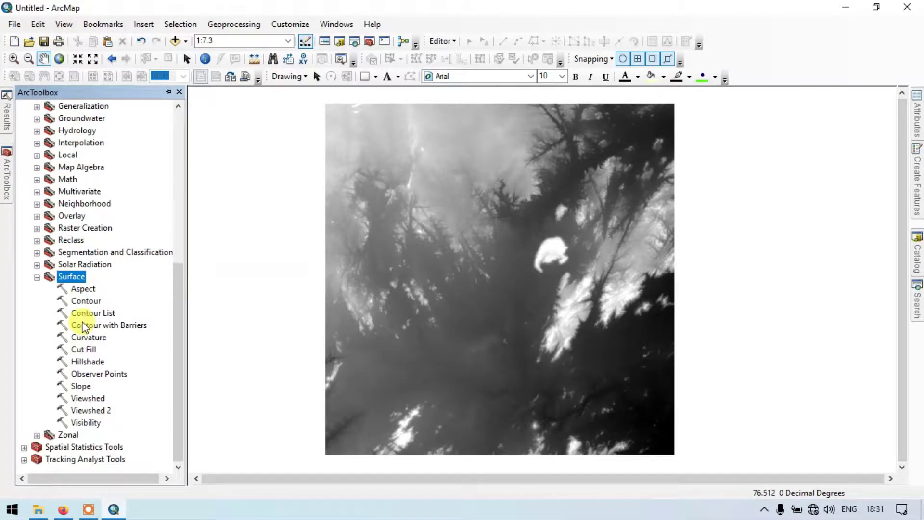
{"action": "left_click", "coordinate": [90, 359]}
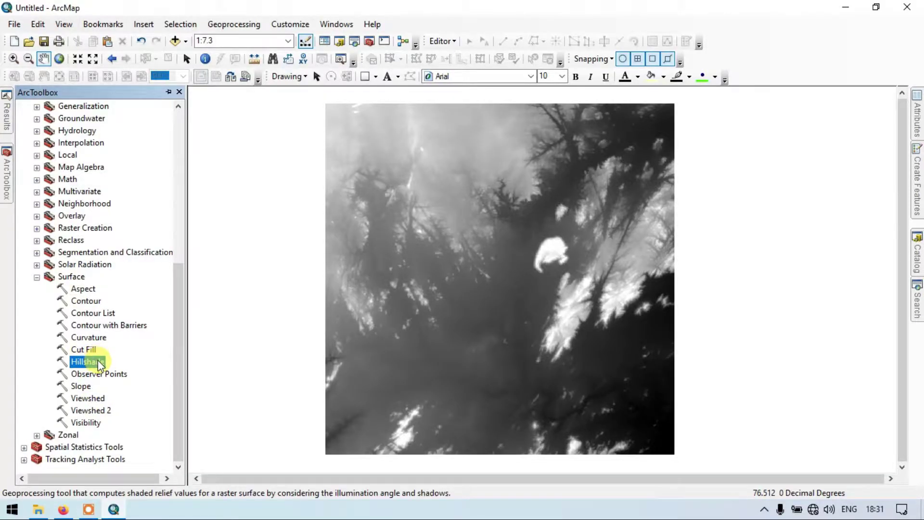
{"action": "double_click", "coordinate": [99, 363]}
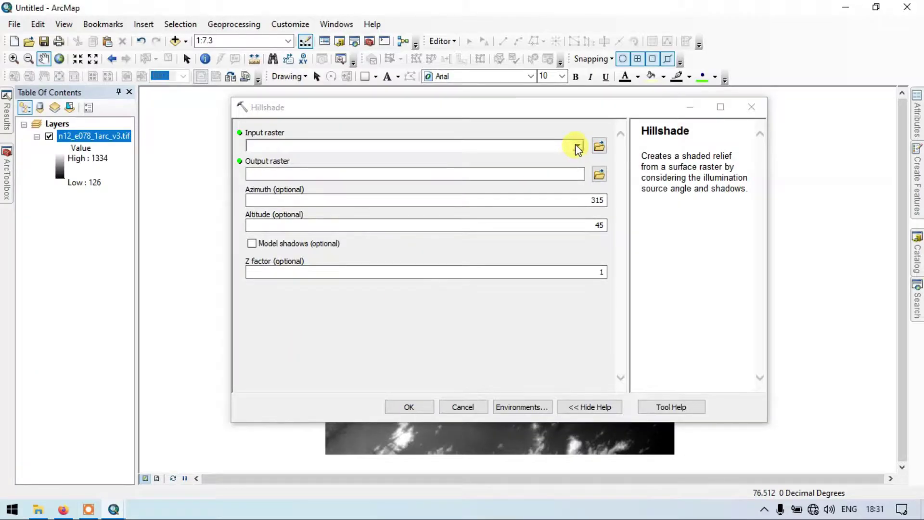
{"action": "left_click", "coordinate": [577, 145]}
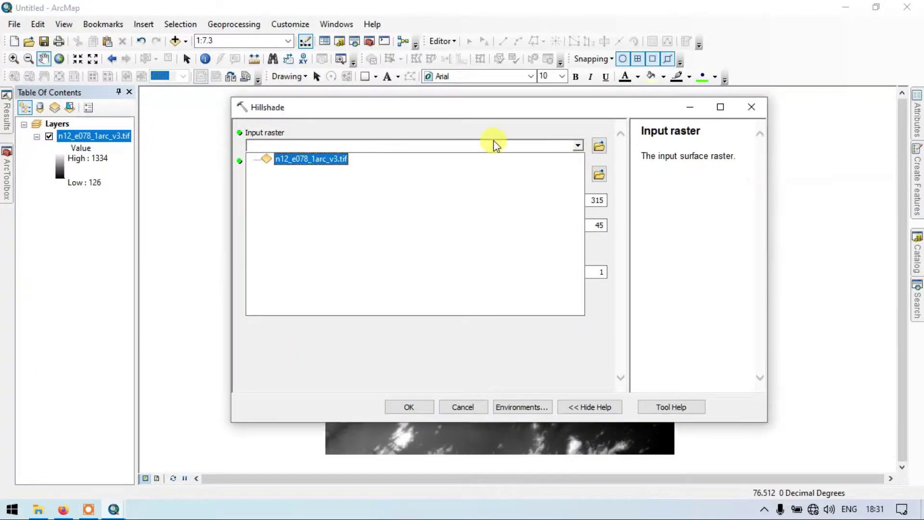
{"action": "left_click", "coordinate": [316, 159]}
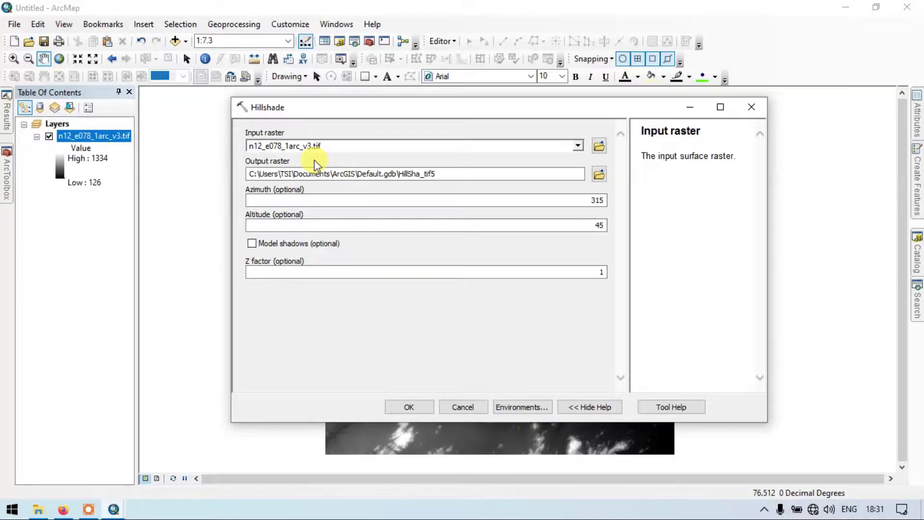
- Set the output raster to Hillshade_315_45 in the shape_file folder
{"action": "left_click", "coordinate": [598, 173]}
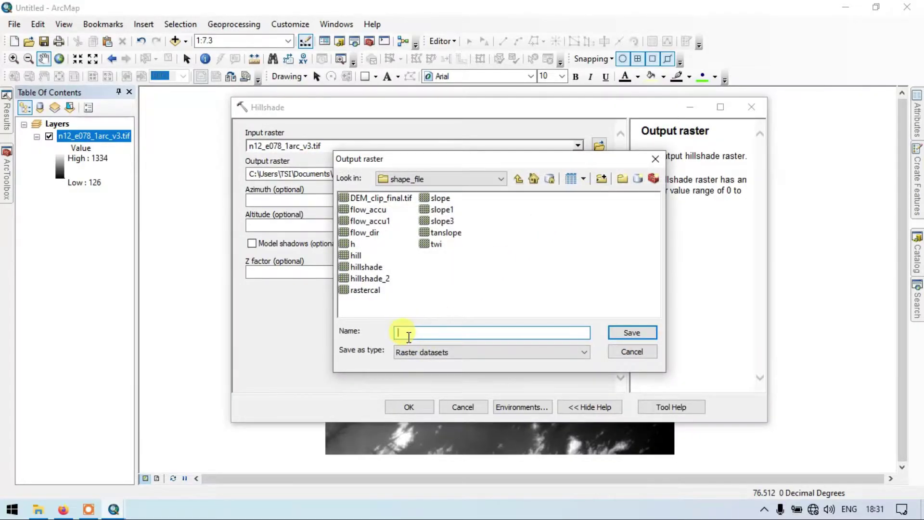
{"action": "type", "text": "H"}
{"action": "type", "text": "illshade_315_45"}
{"action": "left_click", "coordinate": [632, 332]}
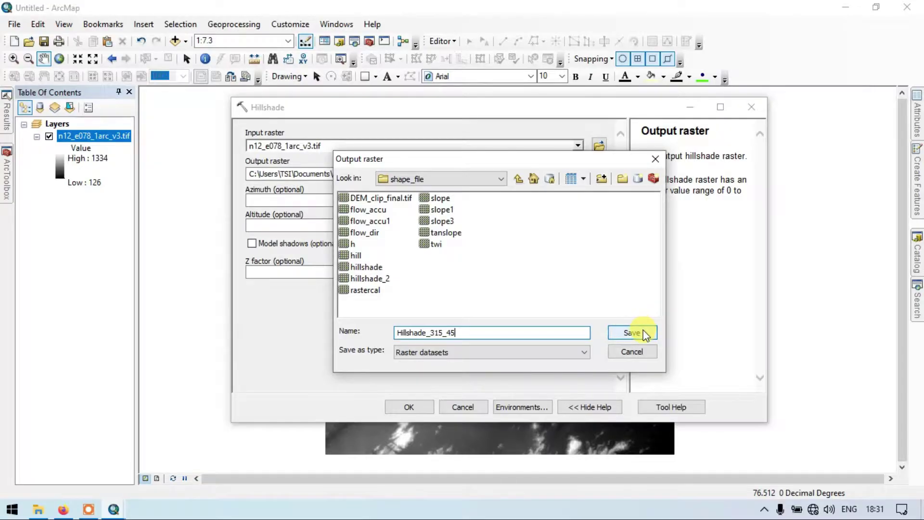
{"action": "left_click", "coordinate": [643, 331]}
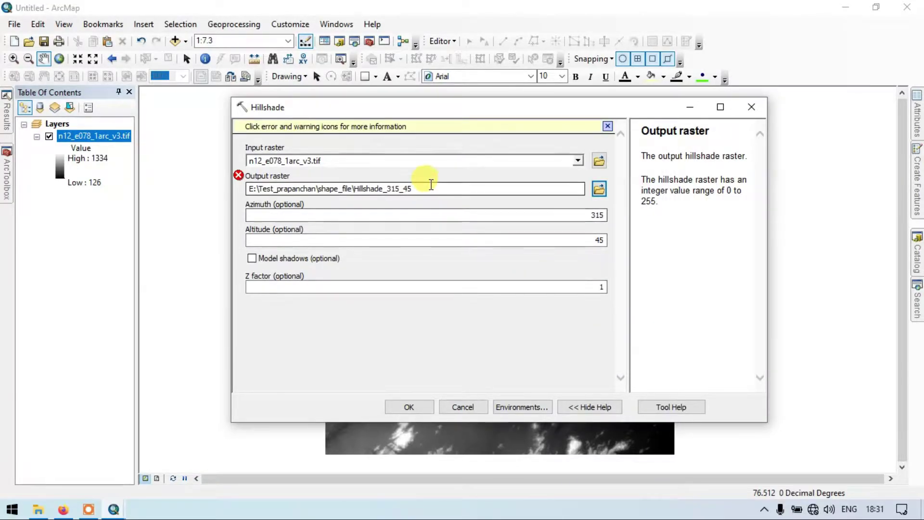
- Shorten the output raster name to Hill_315_45 and run the hillshade with the default azimuth and altitude
{"action": "mouse_move", "coordinate": [236, 178]}
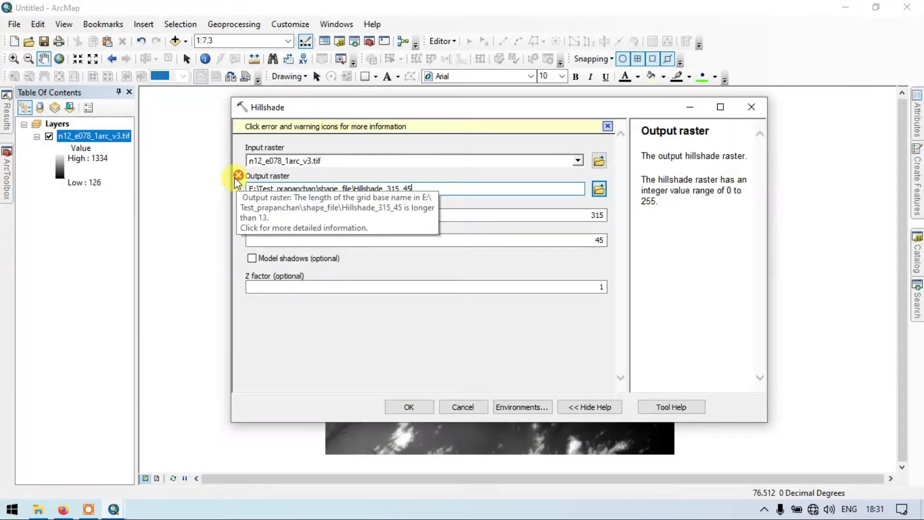
{"action": "left_click", "coordinate": [385, 188]}
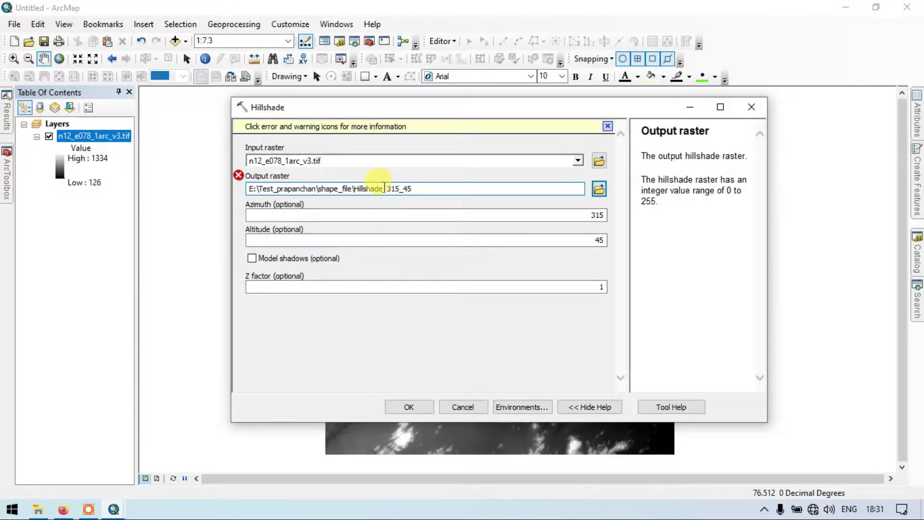
{"action": "left_click", "coordinate": [383, 188]}
{"action": "key", "text": "BackSpace"}
{"action": "key", "text": "BackSpace"}
{"action": "key", "text": "BackSpace"}
{"action": "key", "text": "BackSpace"}
{"action": "key", "text": "BackSpace"}
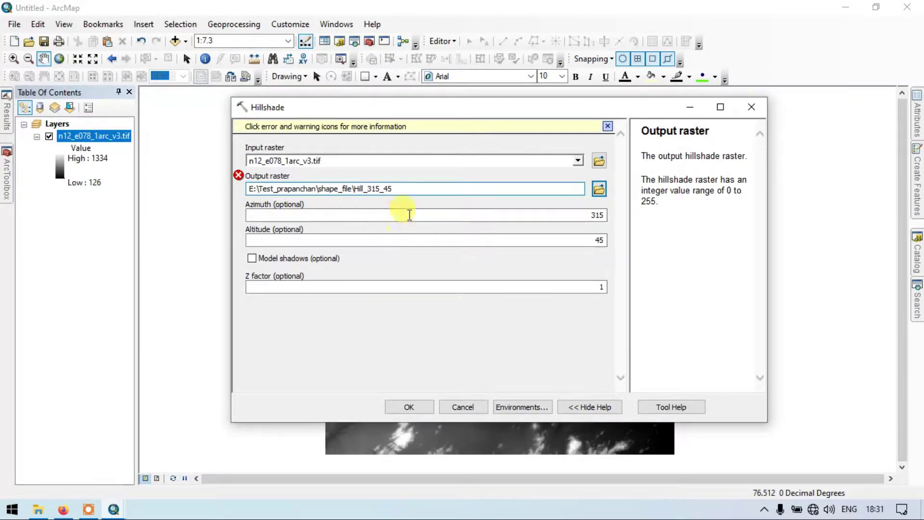
{"action": "left_click", "coordinate": [419, 215]}
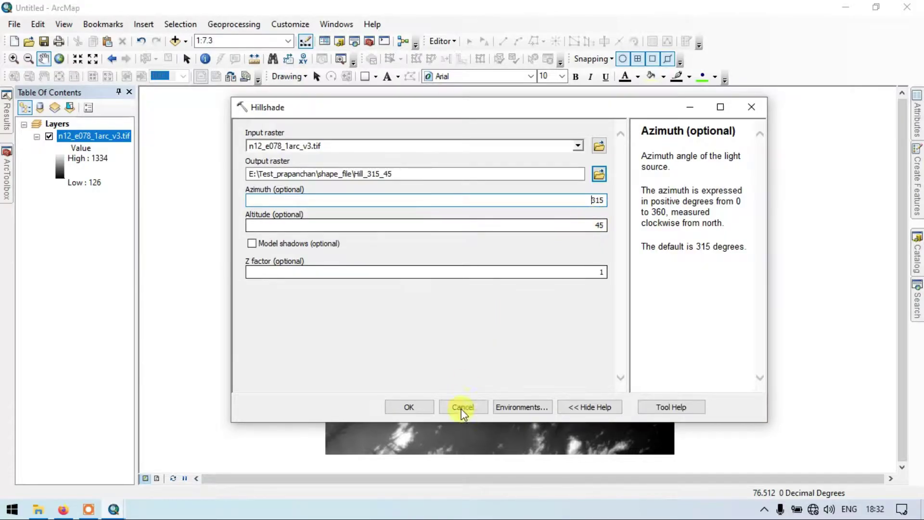
{"action": "left_click", "coordinate": [406, 407]}
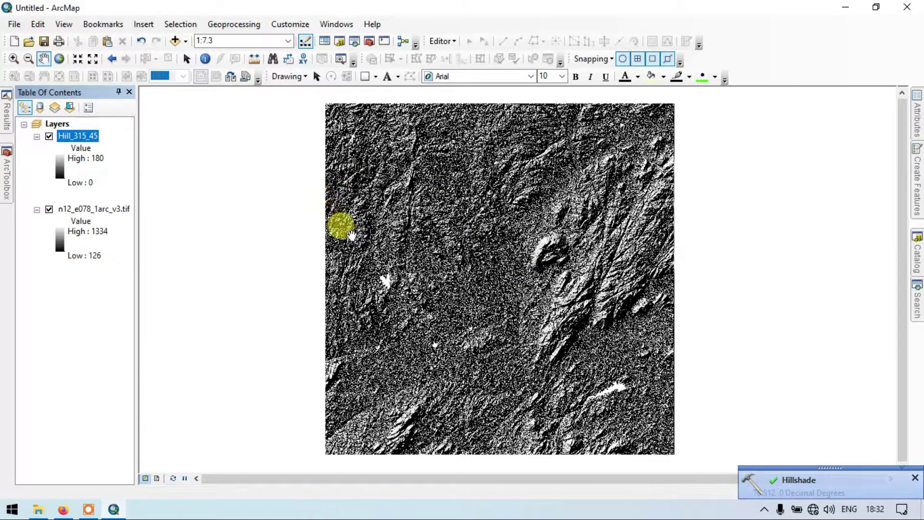
- Set up another Hillshade run on n12_e078_1arc_v3.tif with an azimuth of 270
{"action": "mouse_move", "coordinate": [9, 164]}
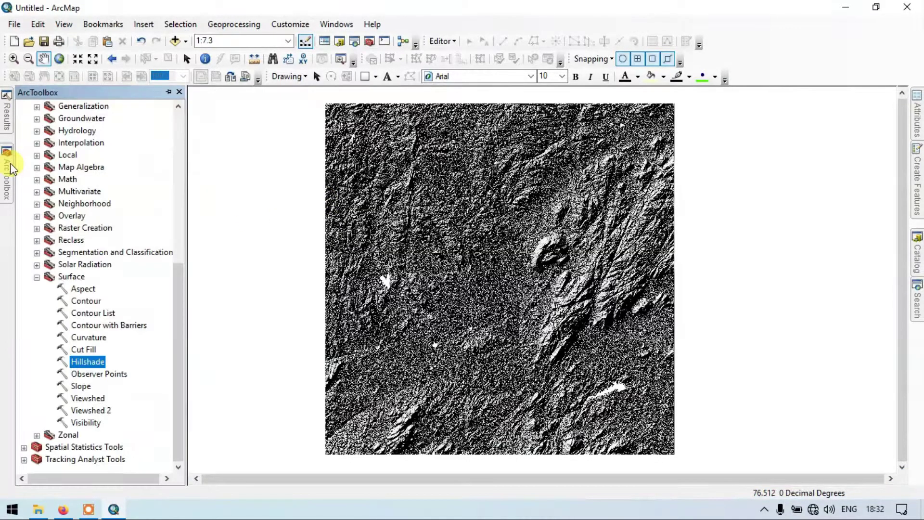
{"action": "double_click", "coordinate": [86, 362]}
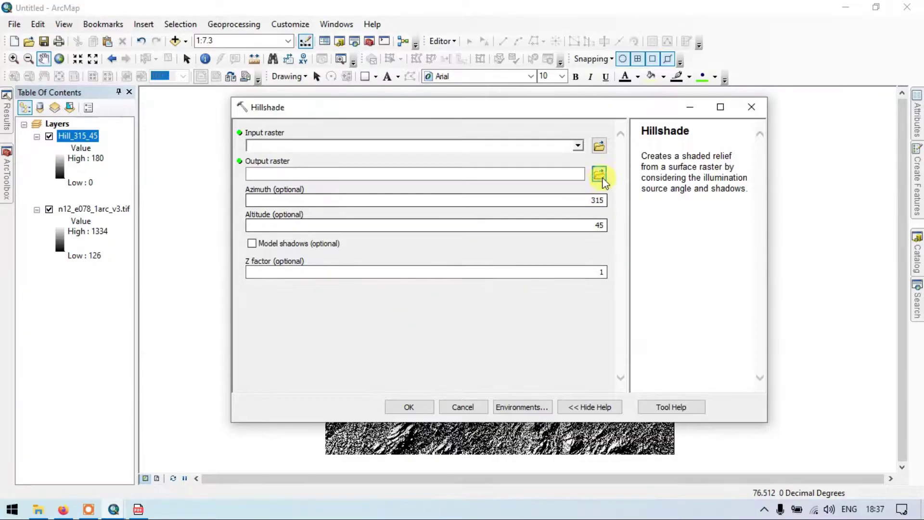
{"action": "left_click", "coordinate": [578, 146]}
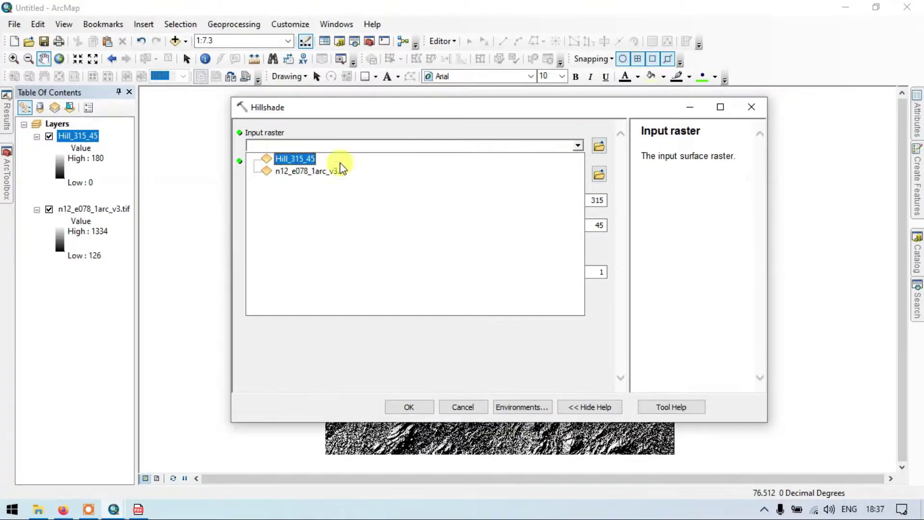
{"action": "left_click", "coordinate": [314, 169]}
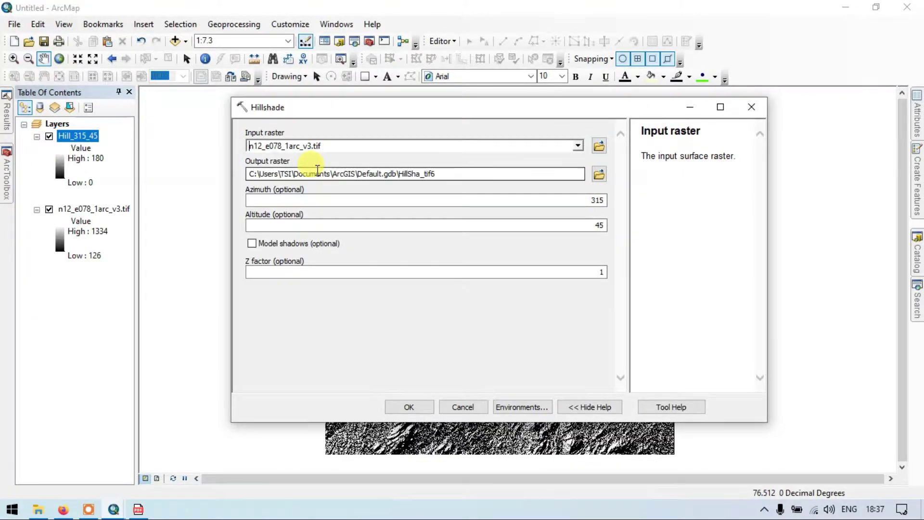
{"action": "left_click", "coordinate": [599, 174]}
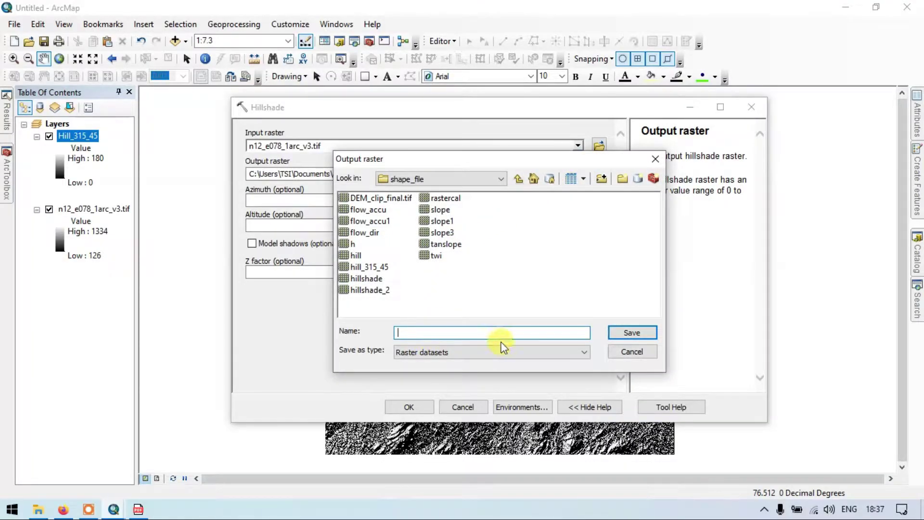
{"action": "left_click", "coordinate": [633, 351]}
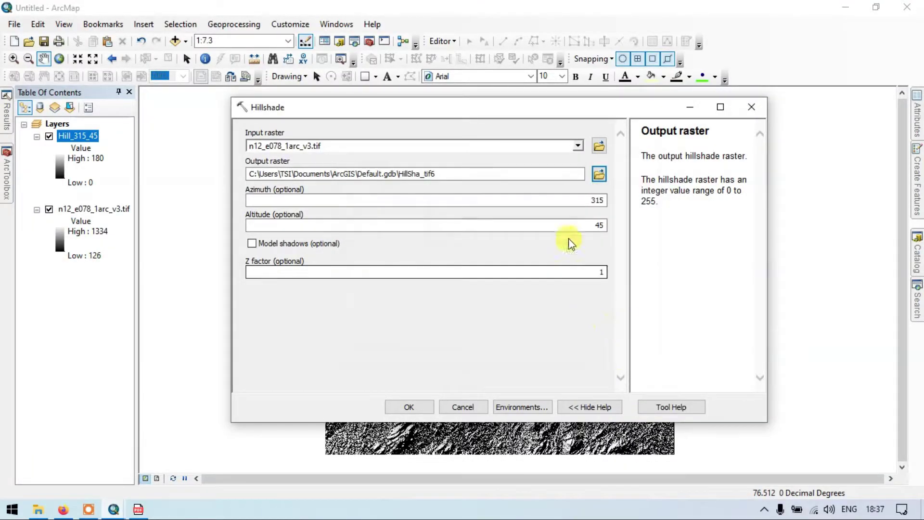
{"action": "left_click", "coordinate": [602, 200]}
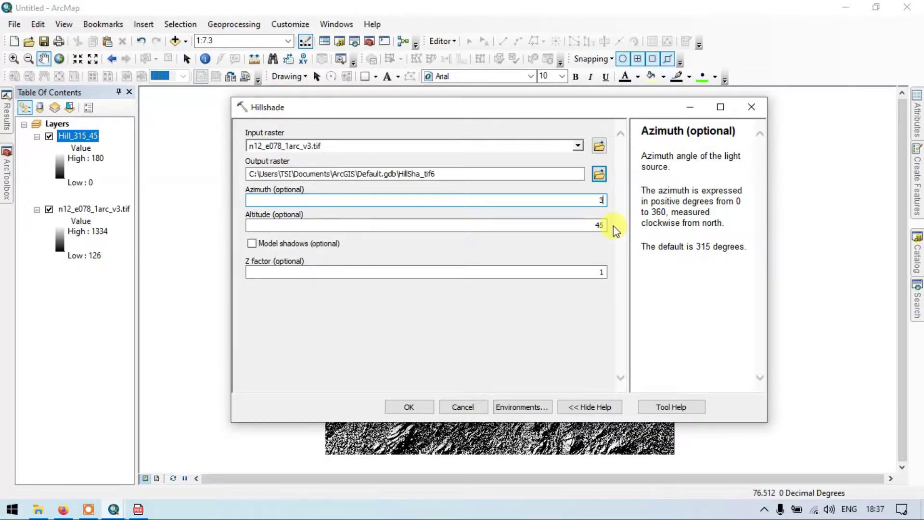
{"action": "type", "text": "270"}
- Name the output raster Hill270_45 in the shape_file folder and run the hillshade
{"action": "left_click", "coordinate": [600, 175]}
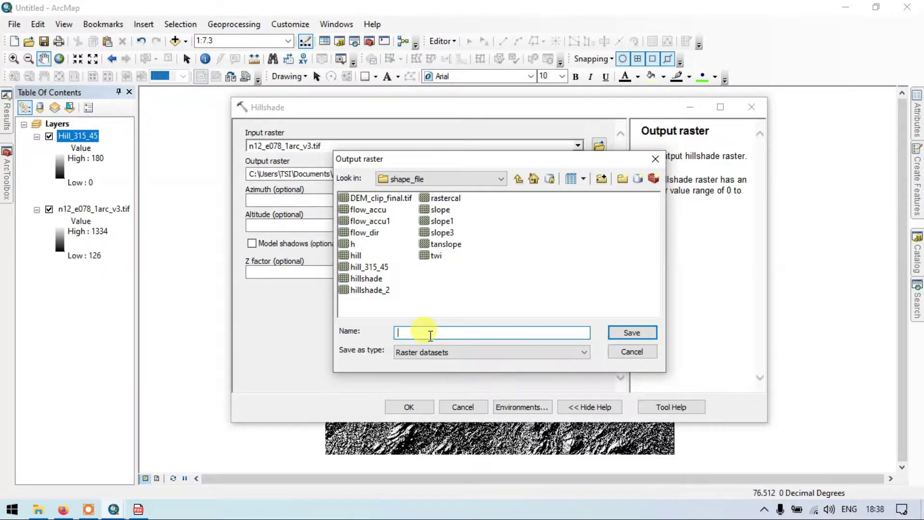
{"action": "type", "text": "Hill270_45"}
{"action": "left_click", "coordinate": [631, 333]}
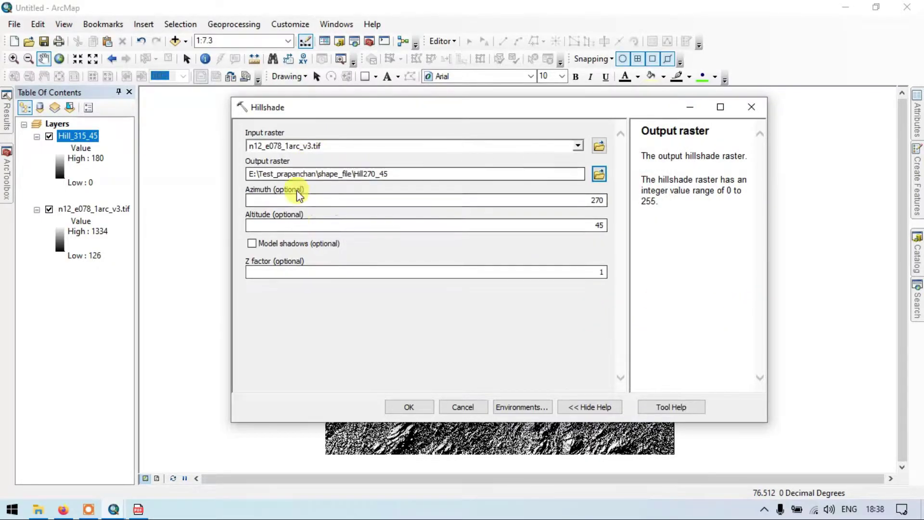
{"action": "left_click", "coordinate": [417, 407]}
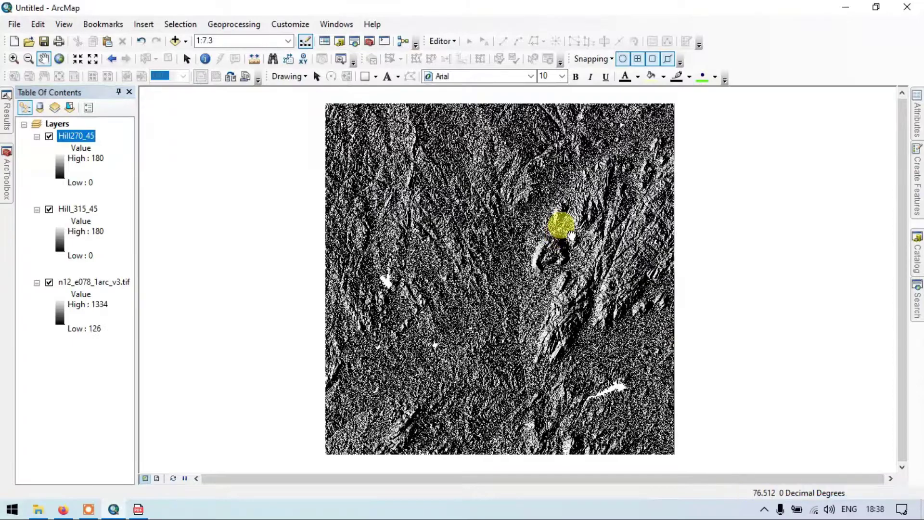
- Compare the two hillshades by hiding the Hill270_45 layer over Hill_315_45 and showing it again
{"action": "left_click_drag", "start_coordinate": [553, 223], "coordinate": [532, 222]}
{"action": "scroll", "coordinate": [534, 221], "scroll_direction": "up", "scroll_amount": 1}
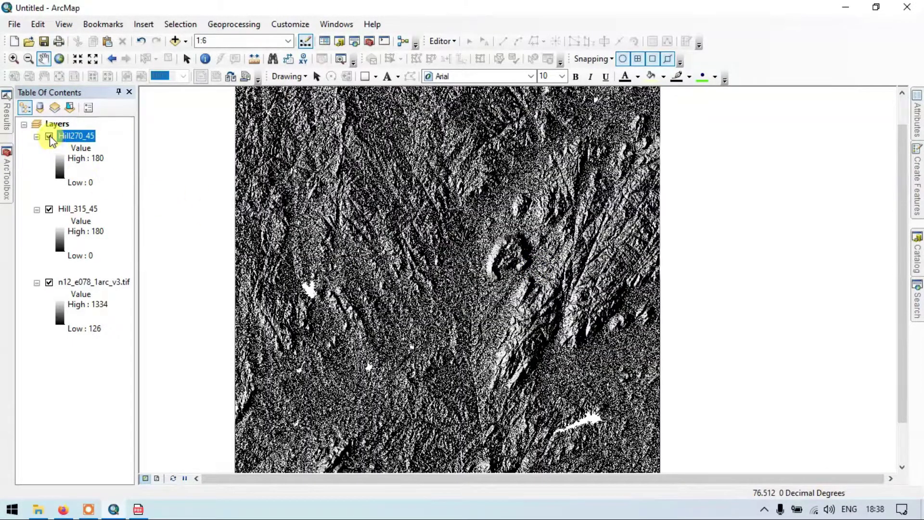
{"action": "left_click", "coordinate": [50, 137]}
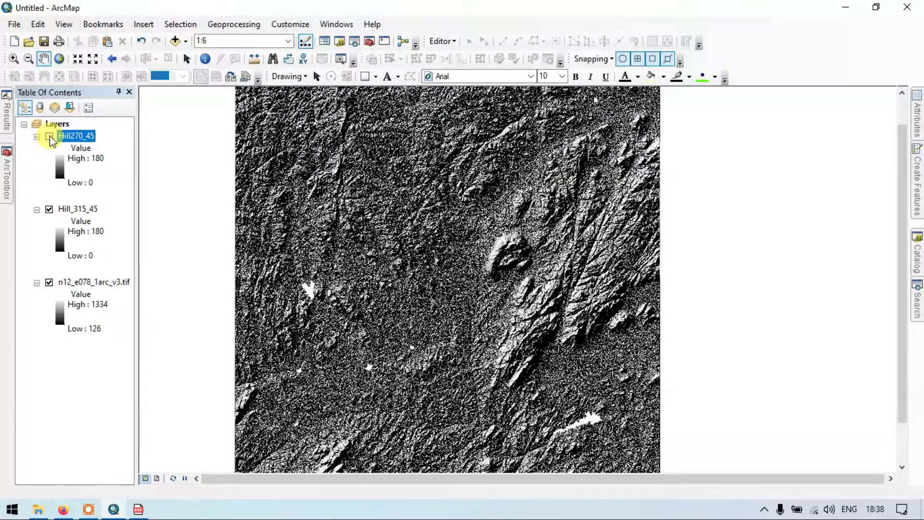
{"action": "left_click", "coordinate": [50, 136]}
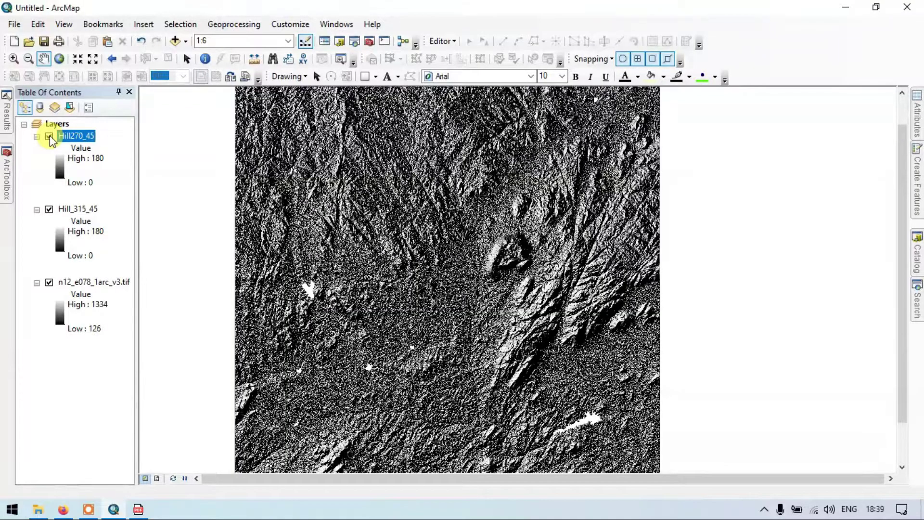
- Hide the n12_e078_1arc_v3.tif layer and toggle Hill270_45 off and on to compare it with Hill_315_45
{"action": "left_click", "coordinate": [49, 283]}
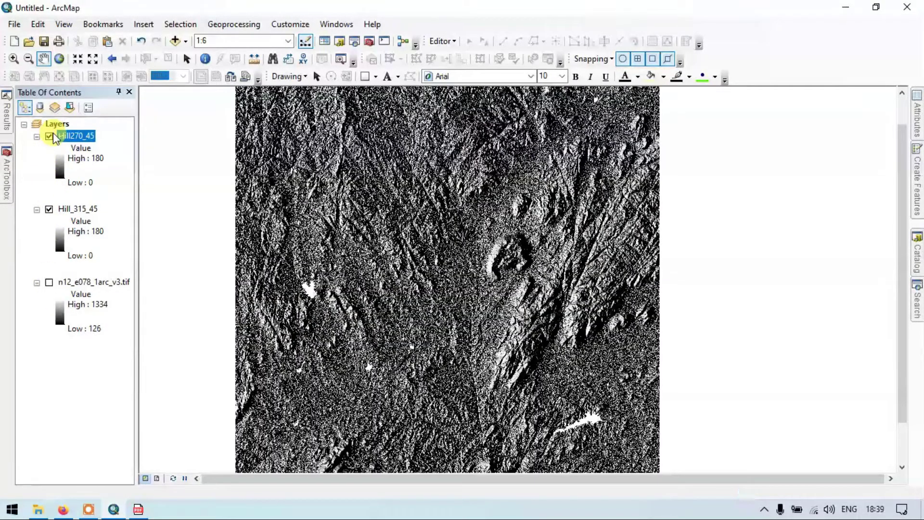
{"action": "left_click", "coordinate": [49, 137]}
{"action": "left_click", "coordinate": [49, 137]}
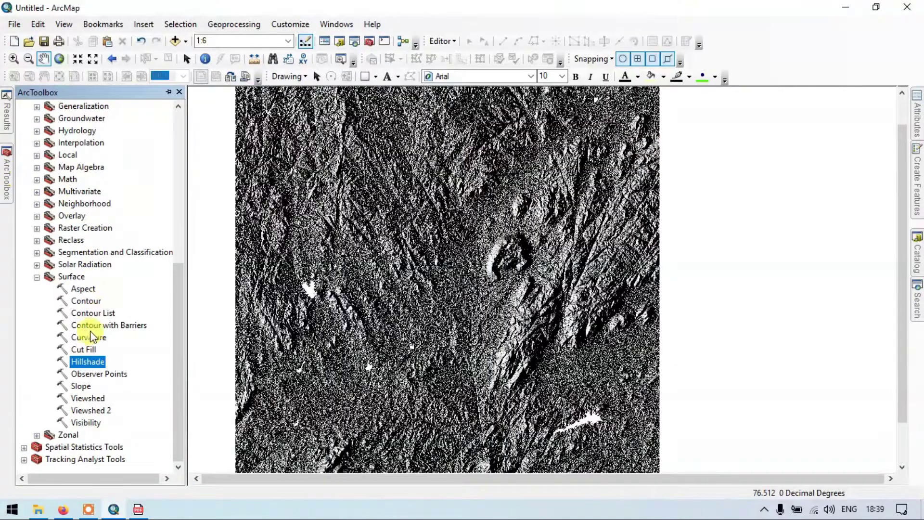
- Set up a new Hillshade run on n12_e078_1arc_v3.tif with the output raster Hill_200_50 in the shape_file folder
{"action": "double_click", "coordinate": [87, 361]}
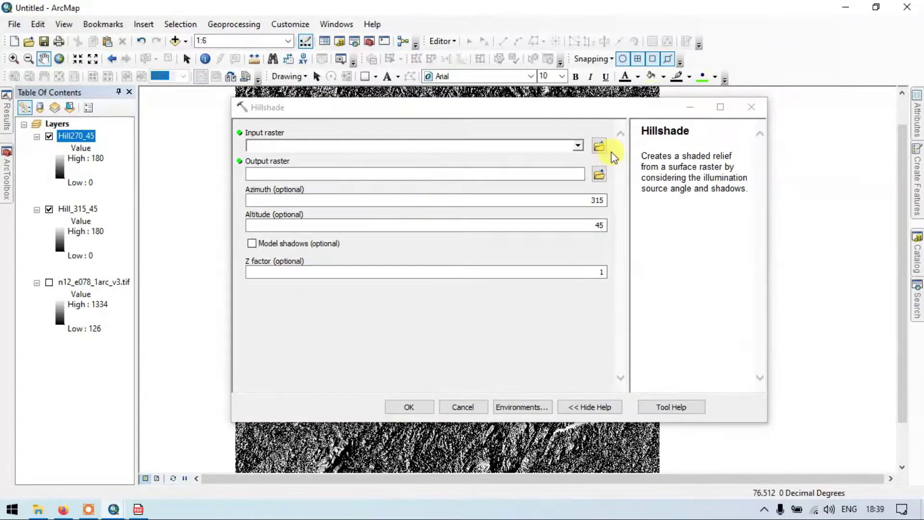
{"action": "left_click", "coordinate": [578, 146]}
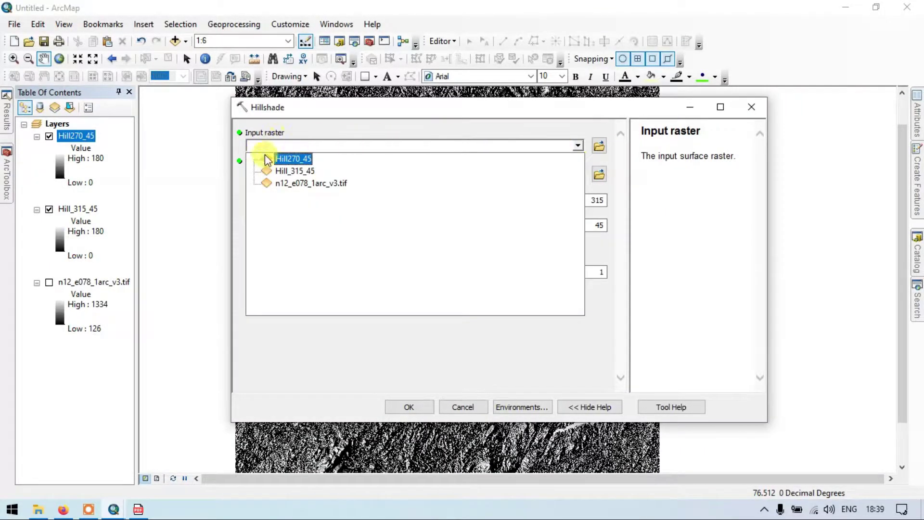
{"action": "left_click", "coordinate": [320, 184]}
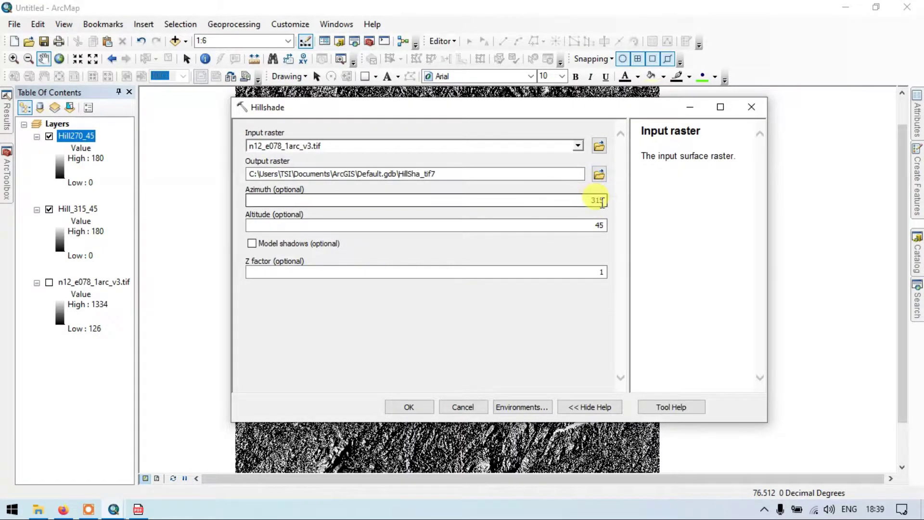
{"action": "left_click", "coordinate": [599, 174]}
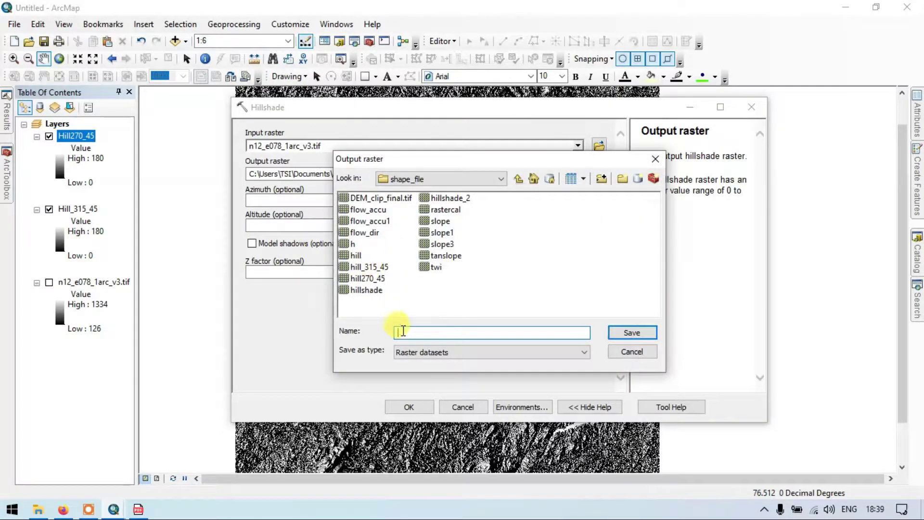
{"action": "type", "text": "Hill_200_50"}
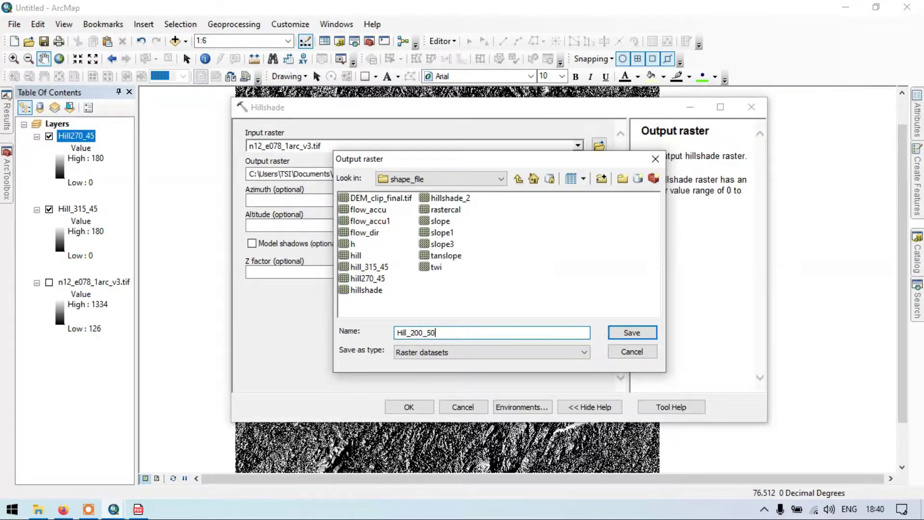
{"action": "left_click", "coordinate": [633, 332]}
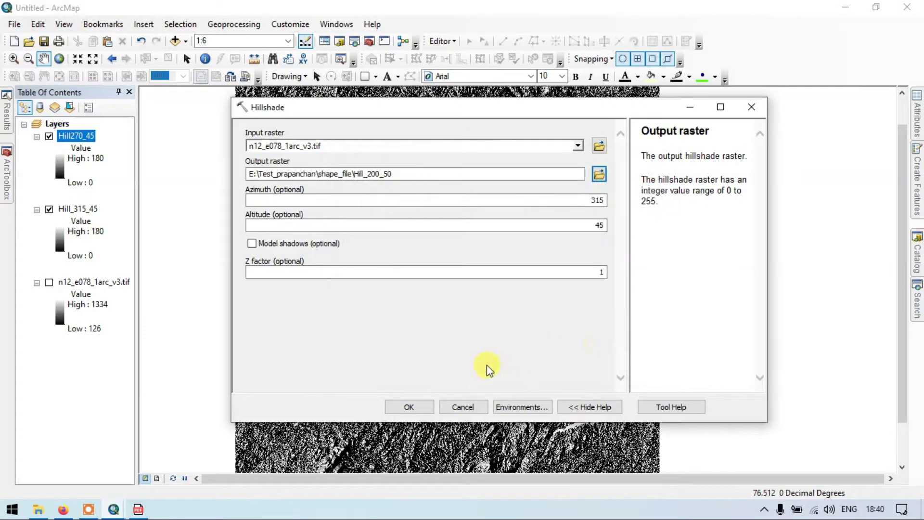
- Set the azimuth to 200 and the altitude to 50, and run the hillshade
{"action": "left_click", "coordinate": [604, 201]}
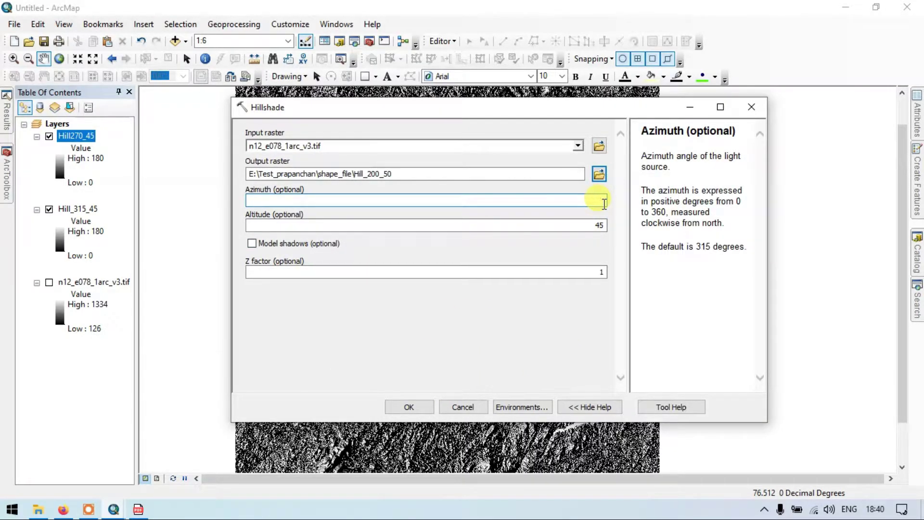
{"action": "type", "text": "200"}
{"action": "left_click", "coordinate": [599, 225]}
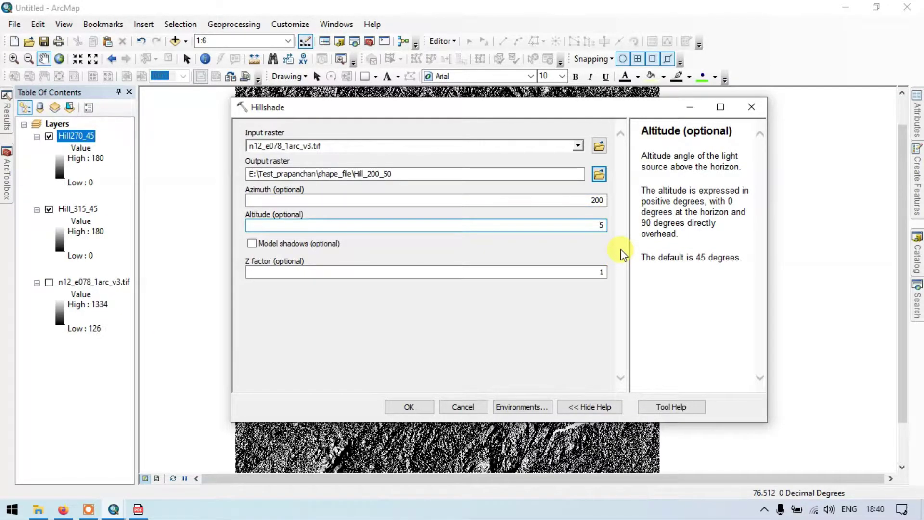
{"action": "type", "text": "0"}
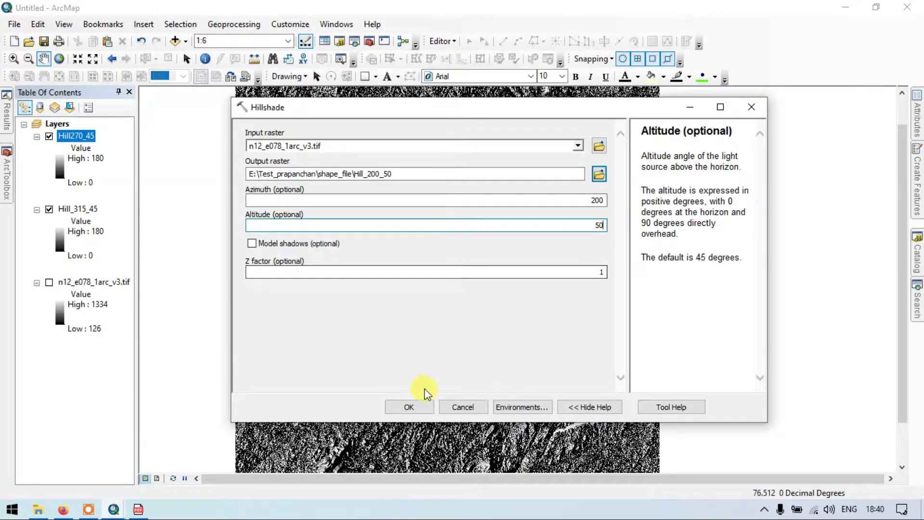
{"action": "left_click", "coordinate": [407, 406]}
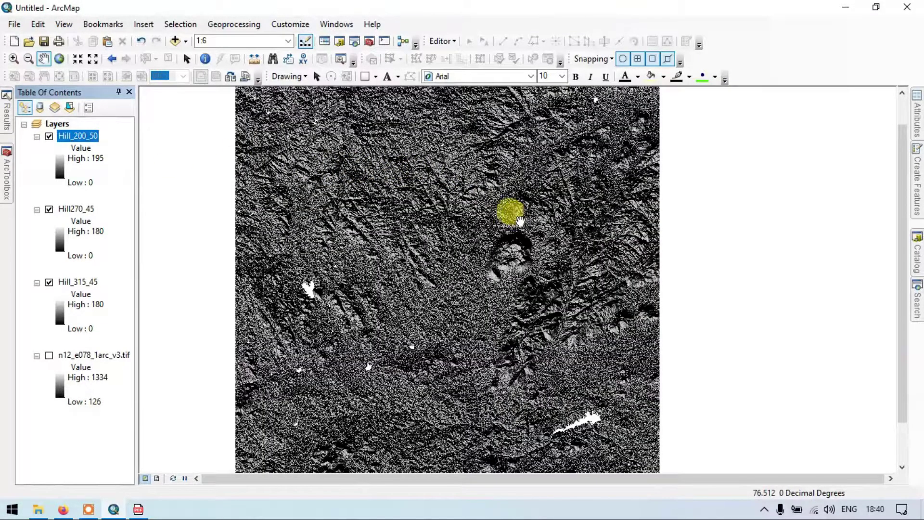
- Hide the Hill_315_45 layer and toggle Hill_200_50 off and on to compare it with Hill270_45
{"action": "left_click_drag", "start_coordinate": [446, 155], "coordinate": [453, 159]}
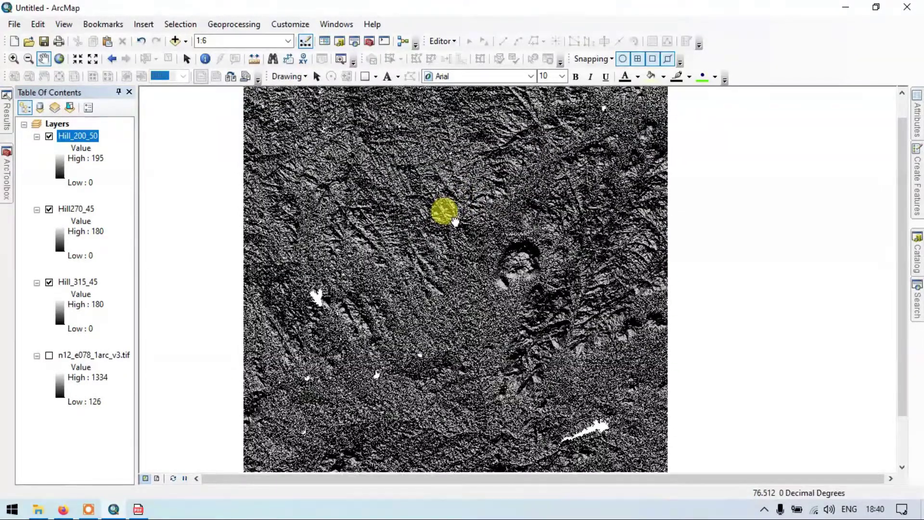
{"action": "left_click_drag", "start_coordinate": [455, 222], "coordinate": [458, 223]}
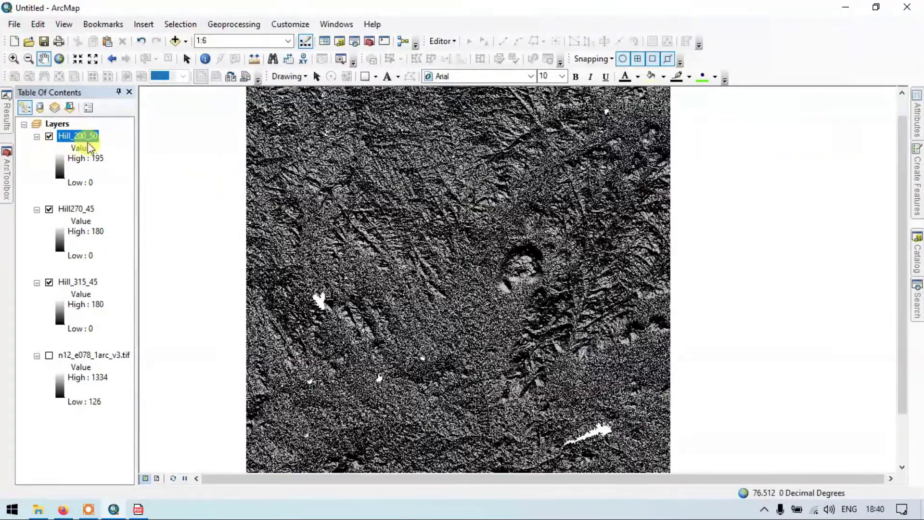
{"action": "left_click", "coordinate": [49, 137]}
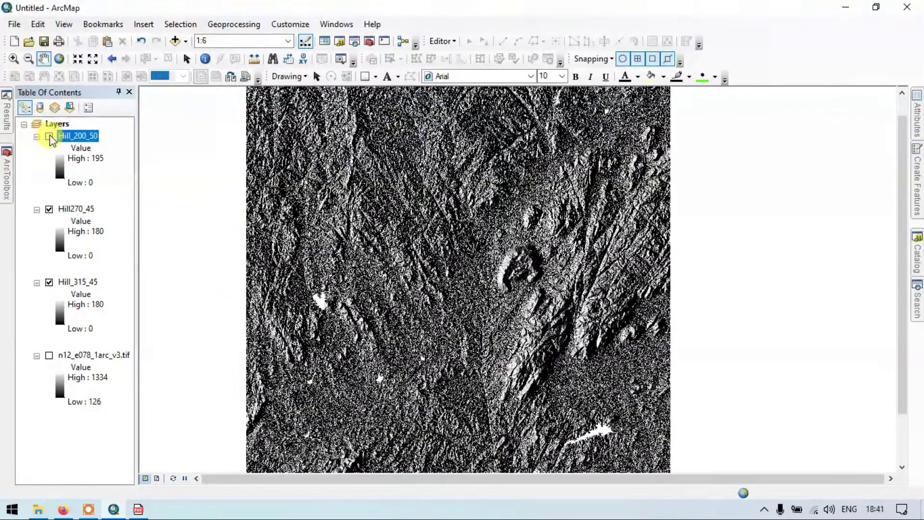
{"action": "left_click", "coordinate": [49, 283]}
{"action": "left_click", "coordinate": [49, 137]}
{"action": "left_click", "coordinate": [49, 137]}
{"action": "left_click", "coordinate": [49, 137]}
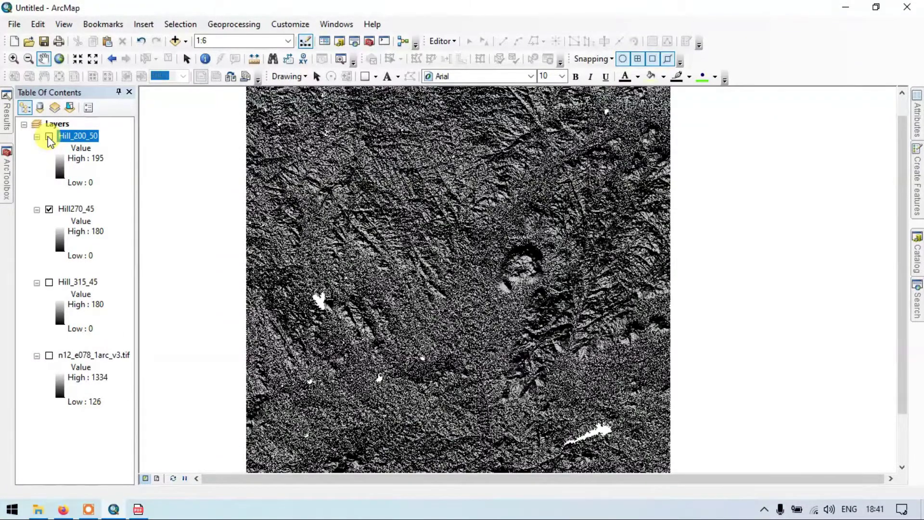
{"action": "left_click", "coordinate": [49, 137]}
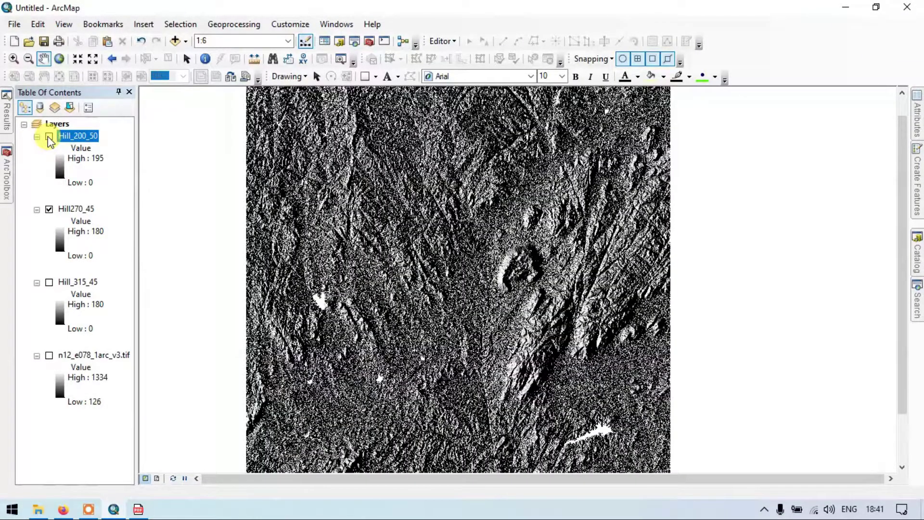
{"action": "left_click", "coordinate": [49, 138]}
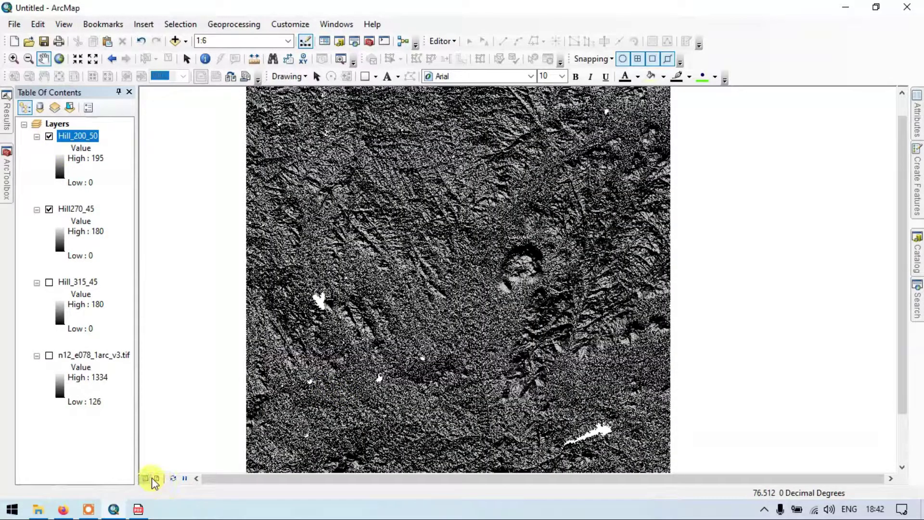
- Set up another Hillshade run on n12_e078_1arc_v3.tif with the output raster Hill_90_60 in the shape_file folder
{"action": "left_click", "coordinate": [6, 167]}
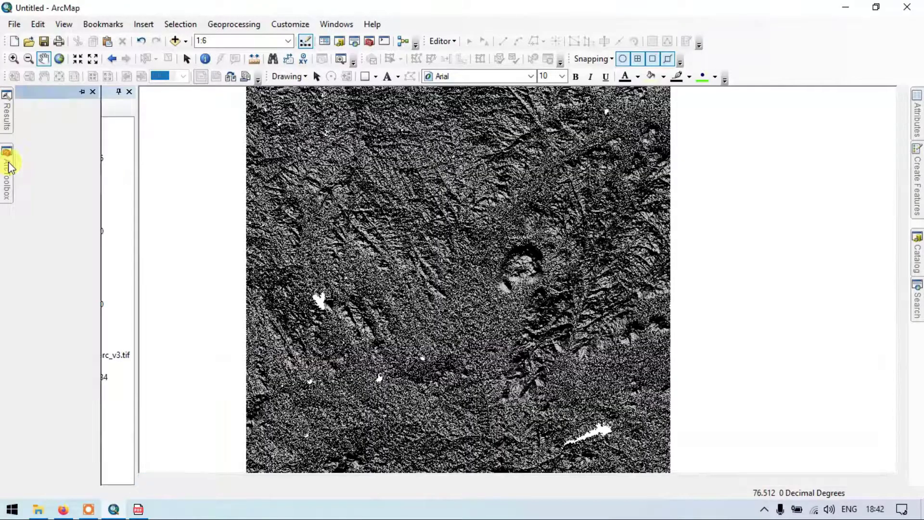
{"action": "double_click", "coordinate": [91, 366]}
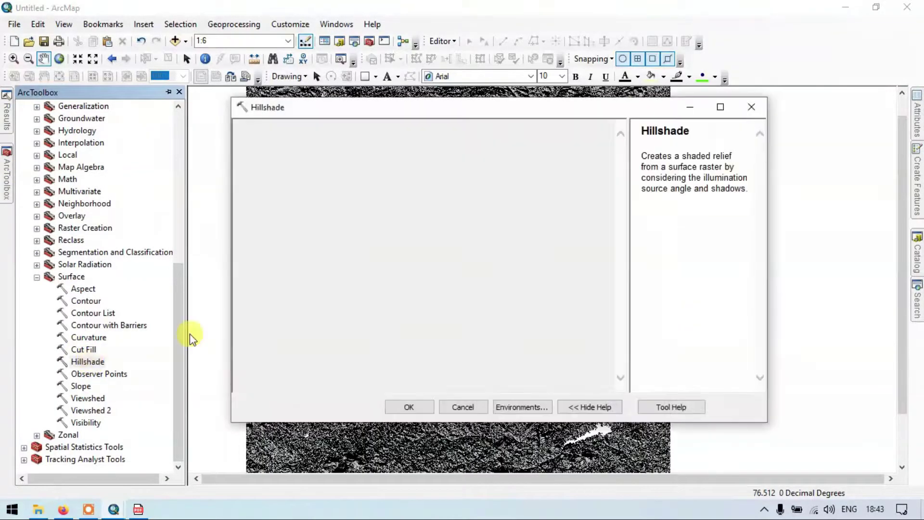
{"action": "left_click", "coordinate": [578, 146]}
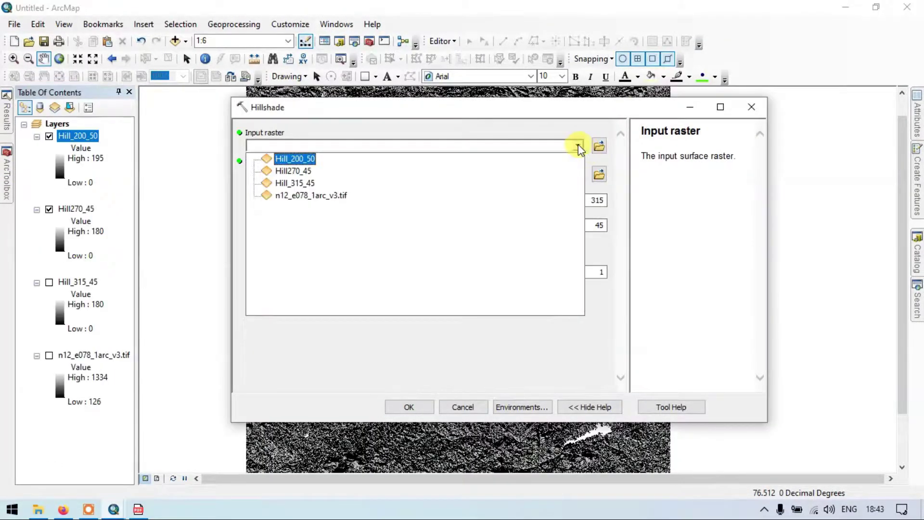
{"action": "left_click", "coordinate": [299, 195]}
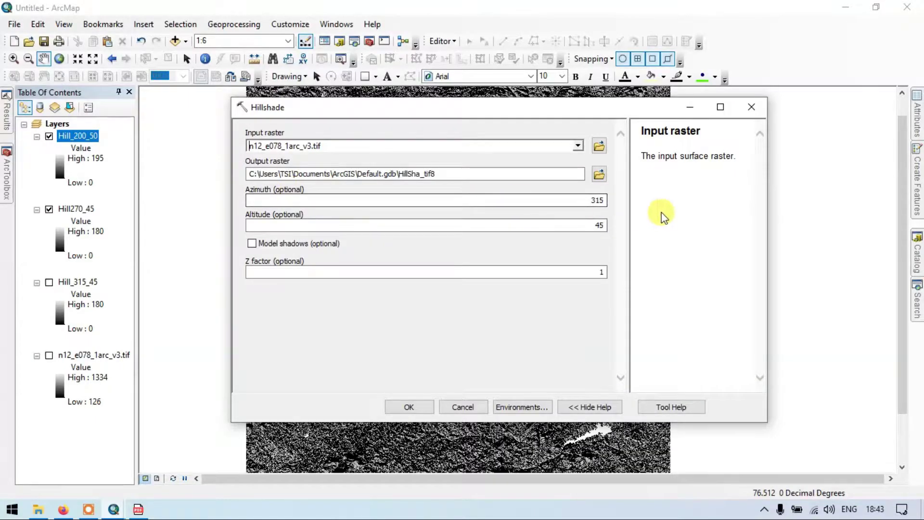
{"action": "left_click", "coordinate": [598, 174]}
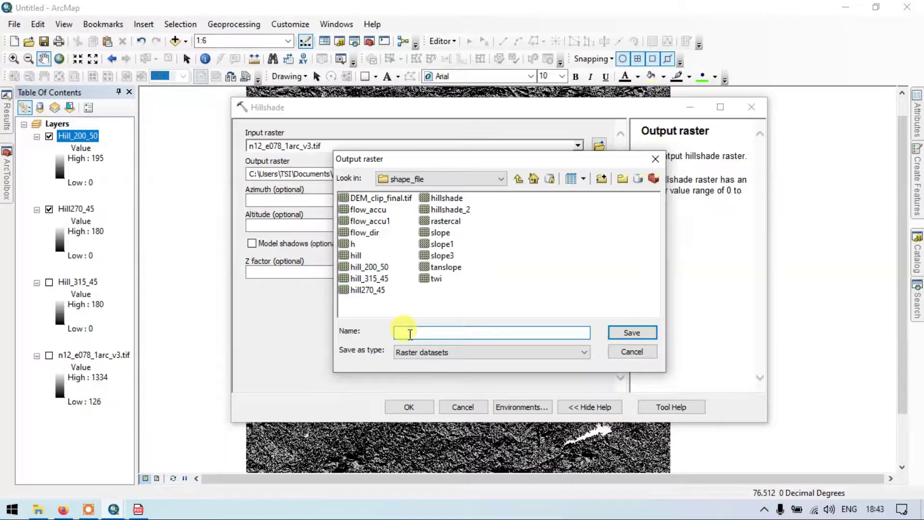
{"action": "type", "text": "Hill_90_60"}
{"action": "left_click", "coordinate": [632, 333]}
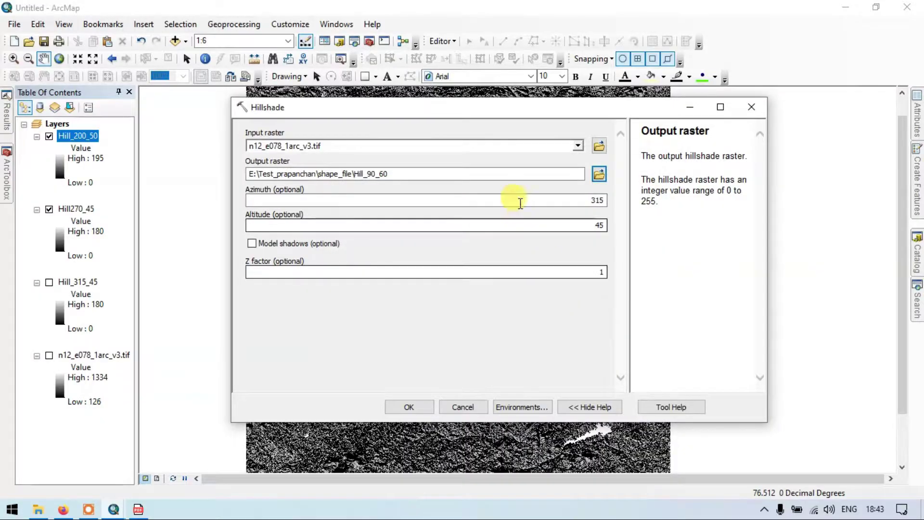
- Set the azimuth to 90 and the altitude to 60, and run the hillshade
{"action": "left_click", "coordinate": [606, 199]}
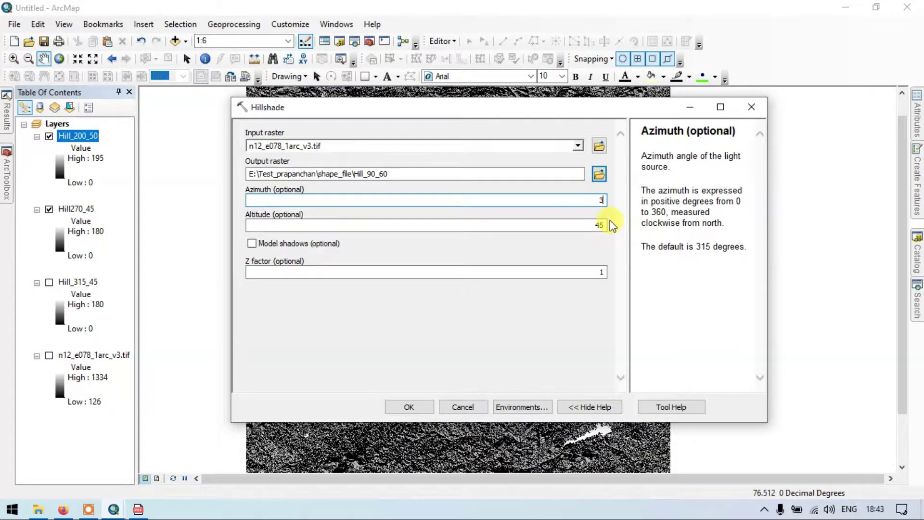
{"action": "type", "text": "90"}
{"action": "left_click", "coordinate": [601, 225]}
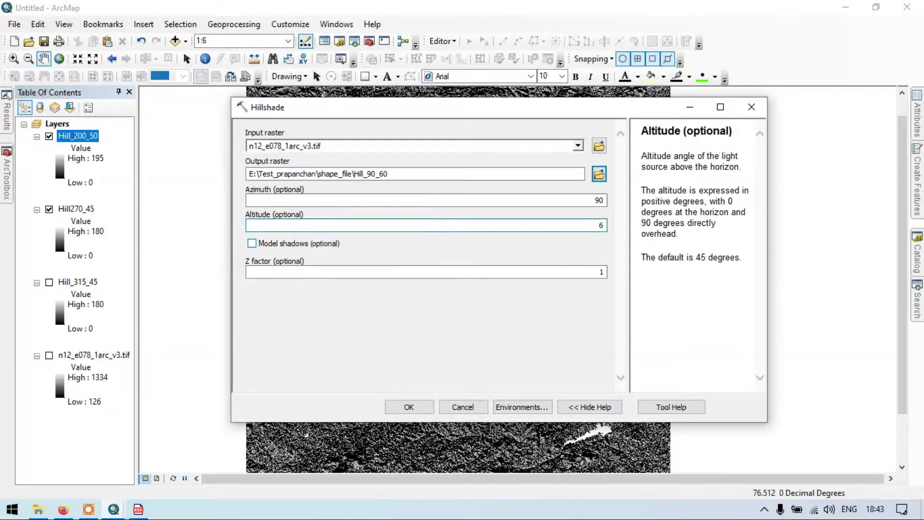
{"action": "type", "text": "60"}
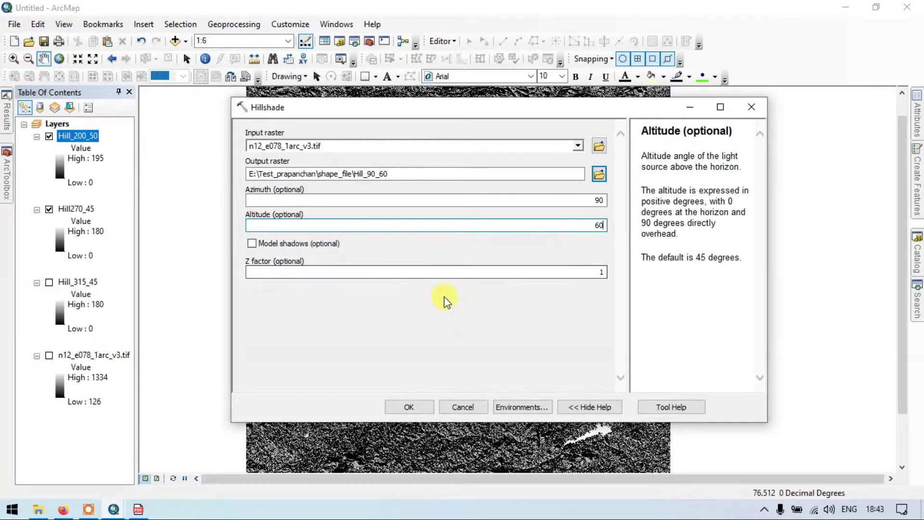
{"action": "left_click", "coordinate": [409, 407]}
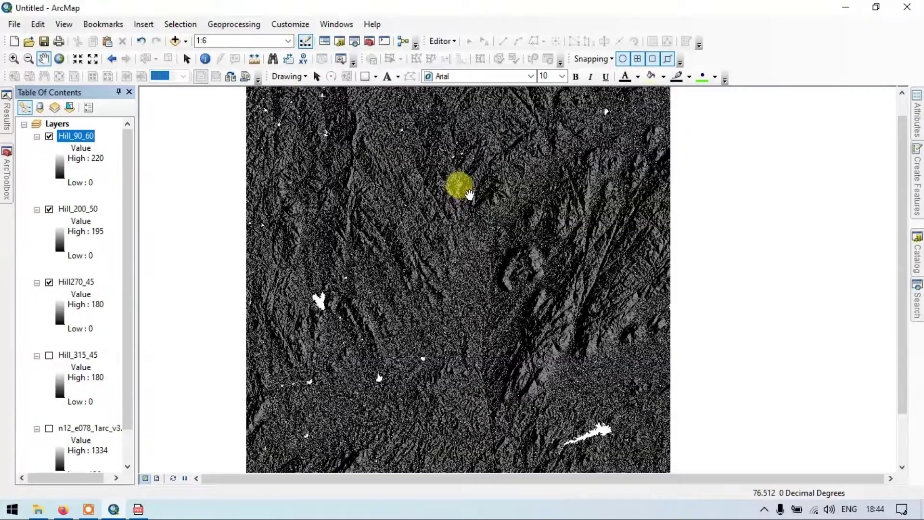
- Hide the Hill270_45 layer and compare Hill_90_60 with Hill_200_50 by toggling Hill_90_60, leaving it hidden
{"action": "left_click_drag", "start_coordinate": [487, 173], "coordinate": [479, 186]}
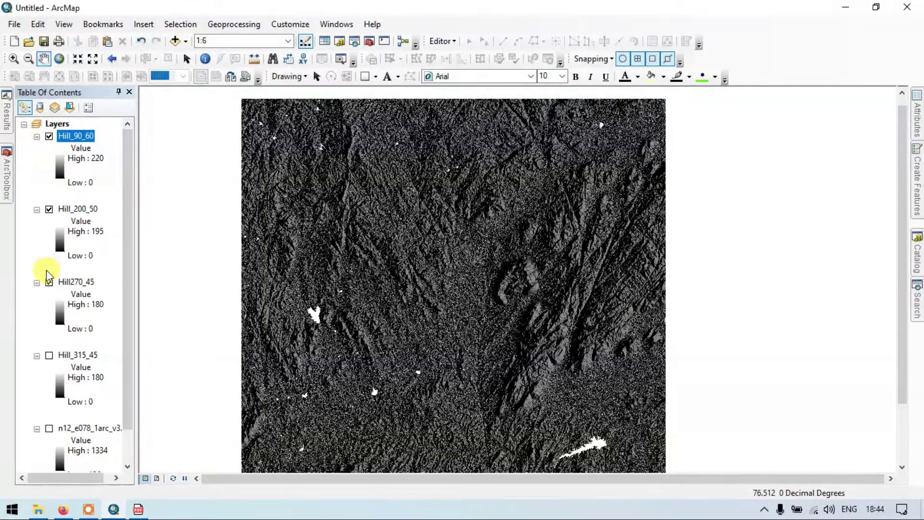
{"action": "left_click", "coordinate": [49, 284]}
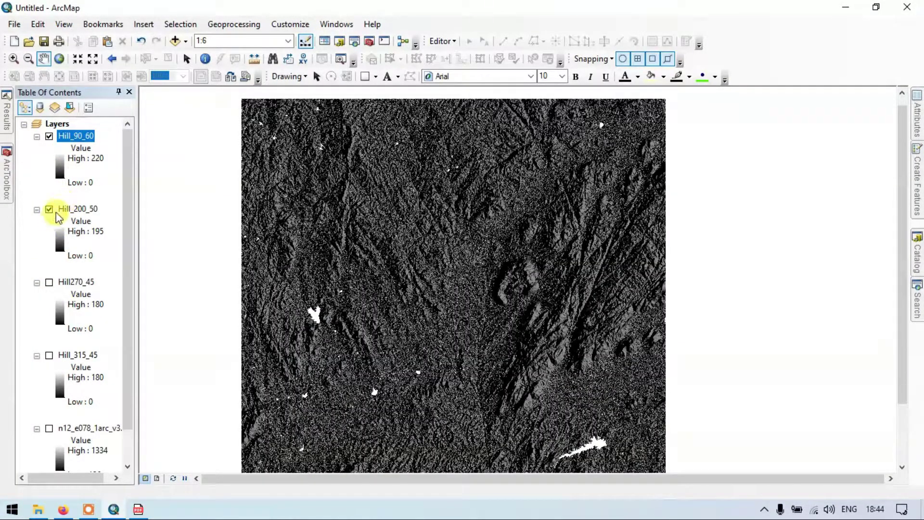
{"action": "left_click", "coordinate": [49, 137]}
{"action": "left_click", "coordinate": [49, 137]}
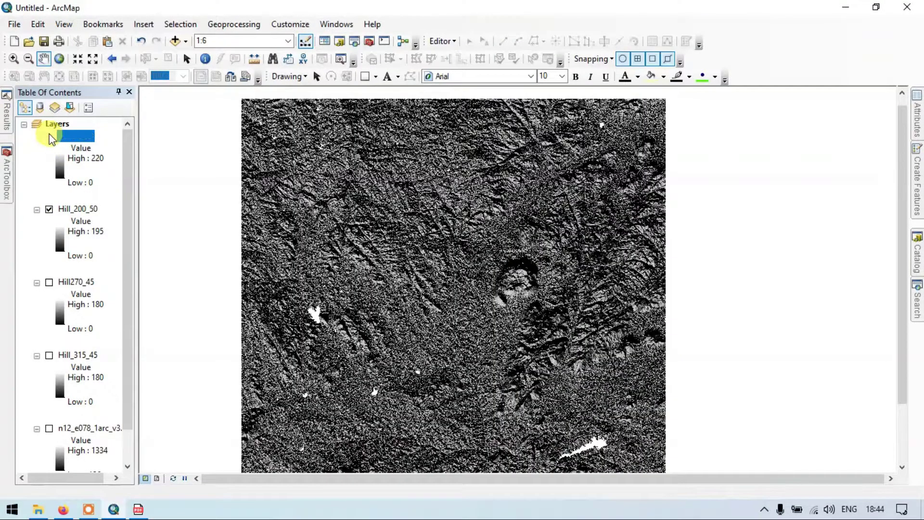
{"action": "left_click", "coordinate": [49, 136]}
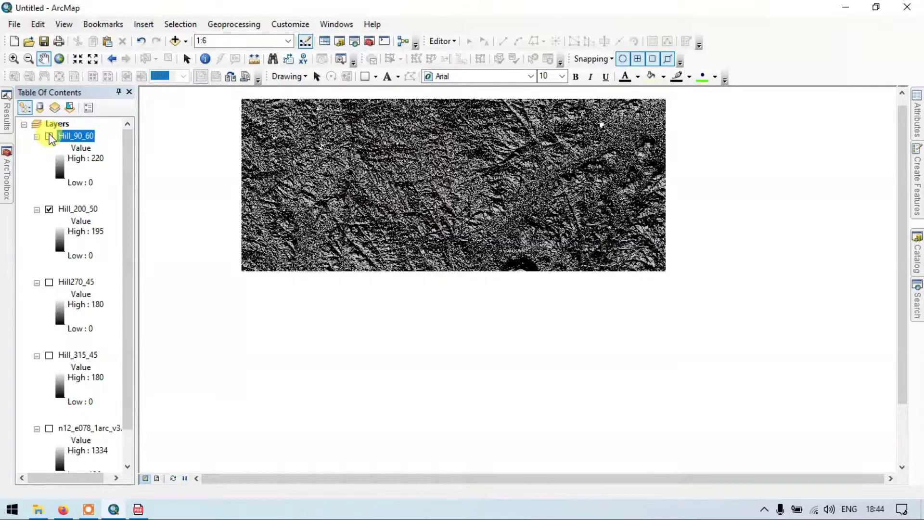
{"action": "left_click", "coordinate": [49, 137]}
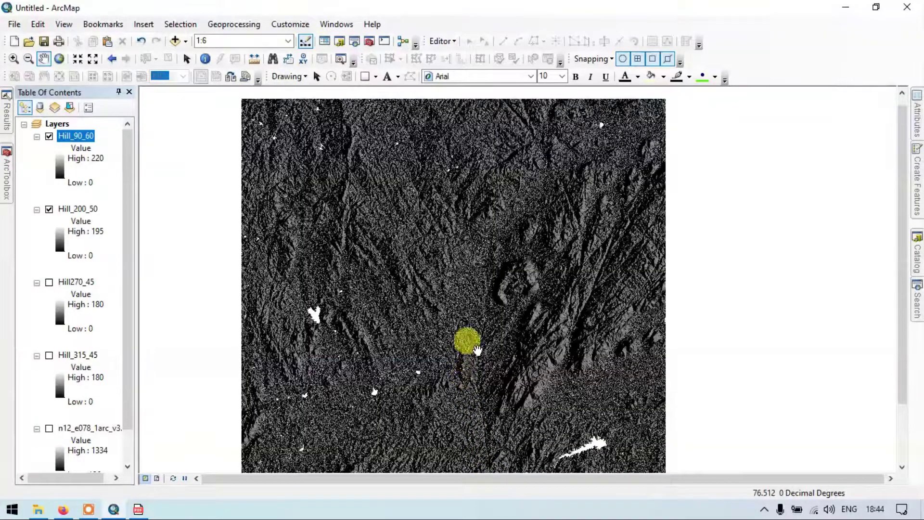
{"action": "left_click", "coordinate": [49, 137]}
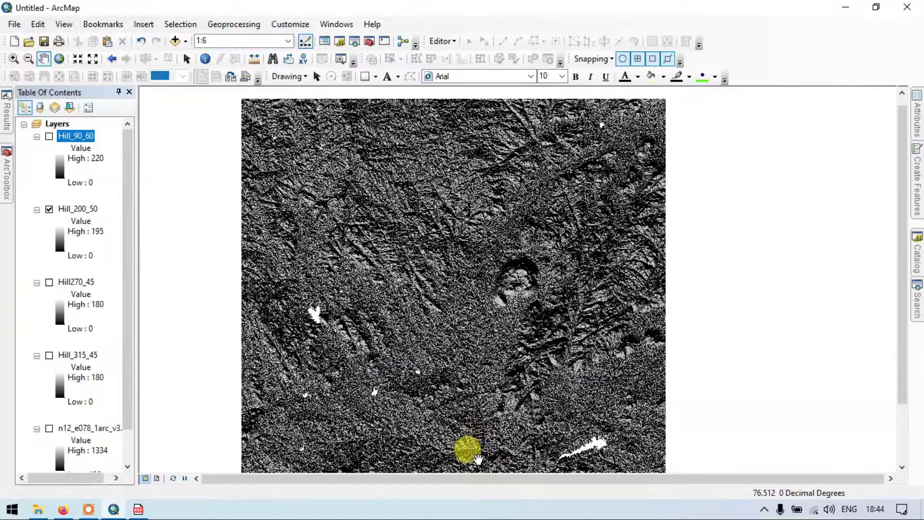
{"action": "scroll", "coordinate": [487, 417], "scroll_direction": "up", "scroll_amount": 1}
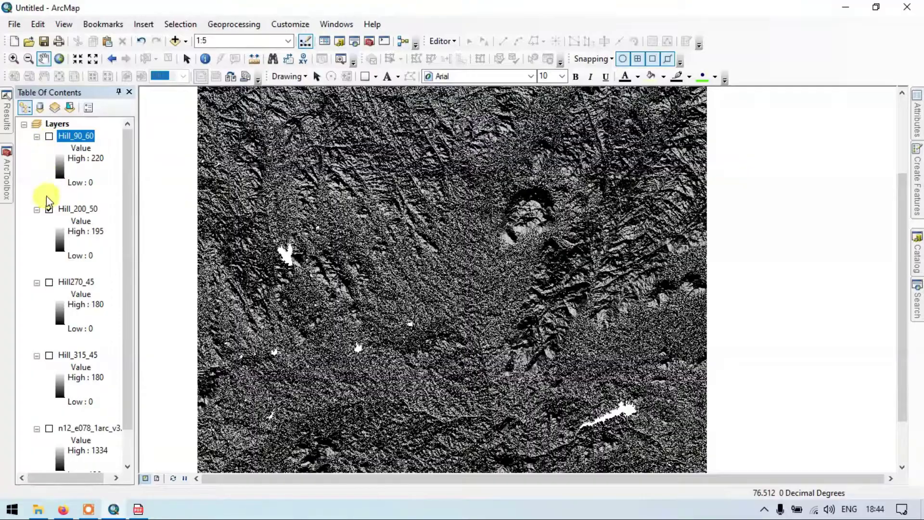
- Show the Hill_90_60 layer again and examine its linear features across the whole raster
{"action": "left_click", "coordinate": [49, 137]}
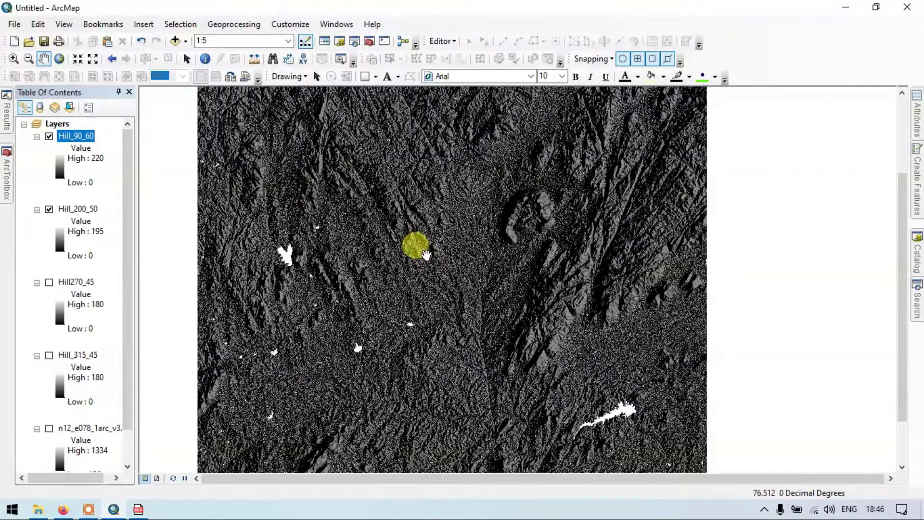
{"action": "scroll", "coordinate": [415, 244], "scroll_direction": "up", "scroll_amount": 1}
{"action": "scroll", "coordinate": [418, 238], "scroll_direction": "down", "scroll_amount": 1}
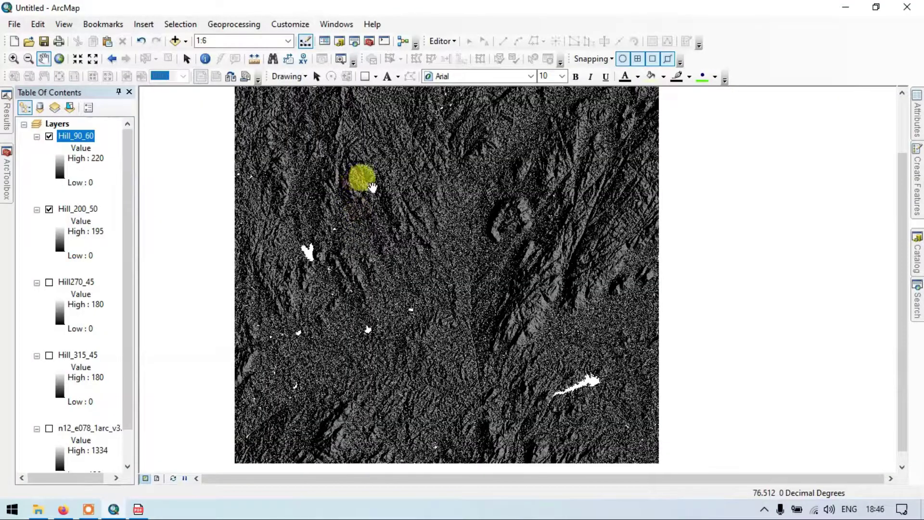
{"action": "left_click_drag", "start_coordinate": [389, 197], "coordinate": [397, 210]}
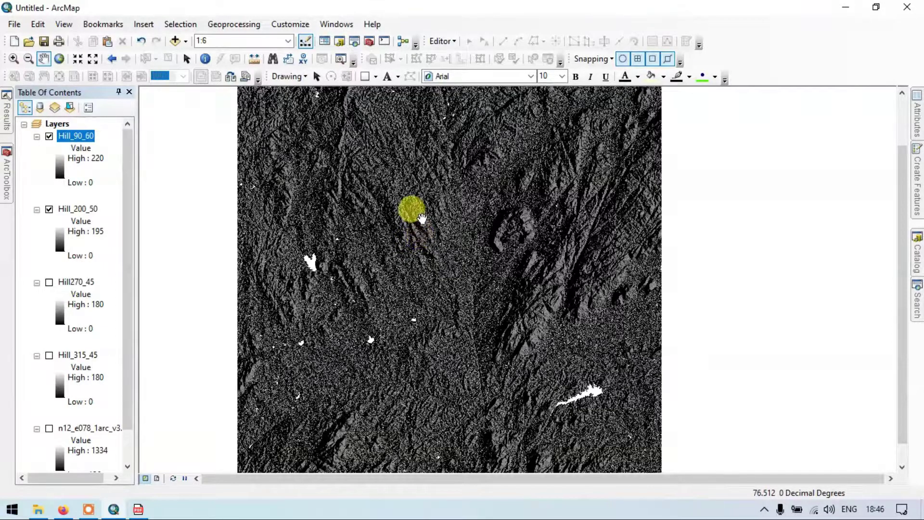
{"action": "left_click_drag", "start_coordinate": [423, 205], "coordinate": [426, 209]}
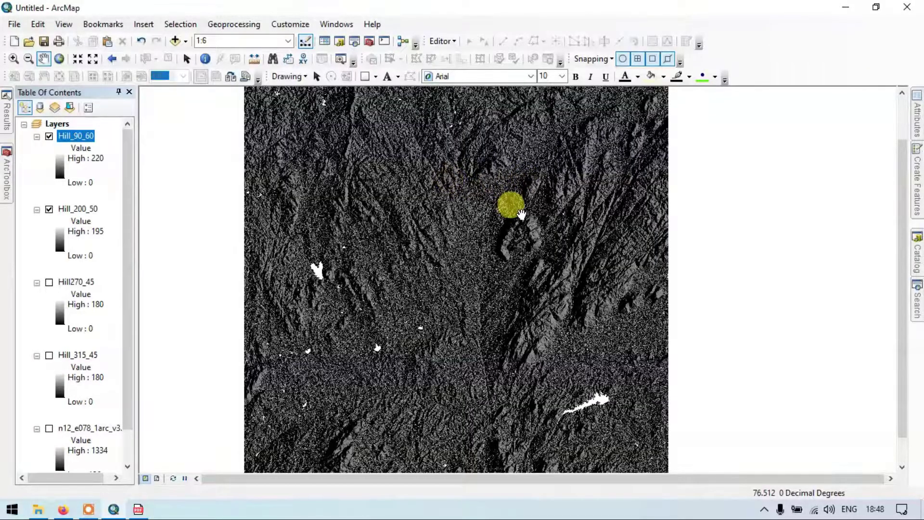
- Start creating a new shapefile in the shape_file folder of E:\Test_prapanchan
{"action": "left_click", "coordinate": [921, 262]}
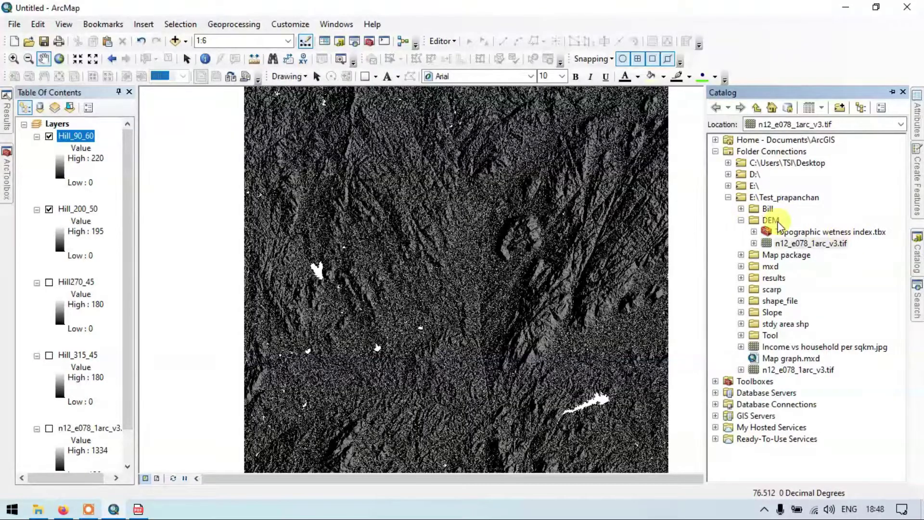
{"action": "left_click", "coordinate": [742, 300]}
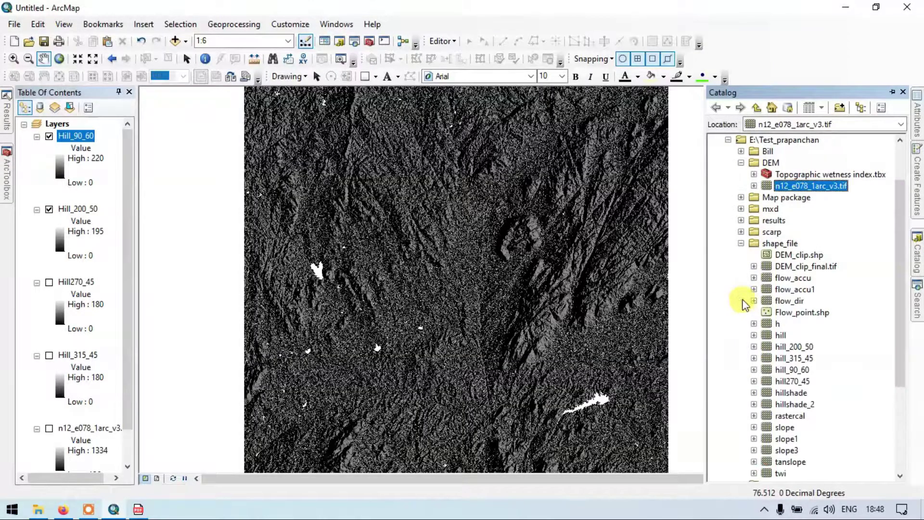
{"action": "right_click", "coordinate": [783, 244]}
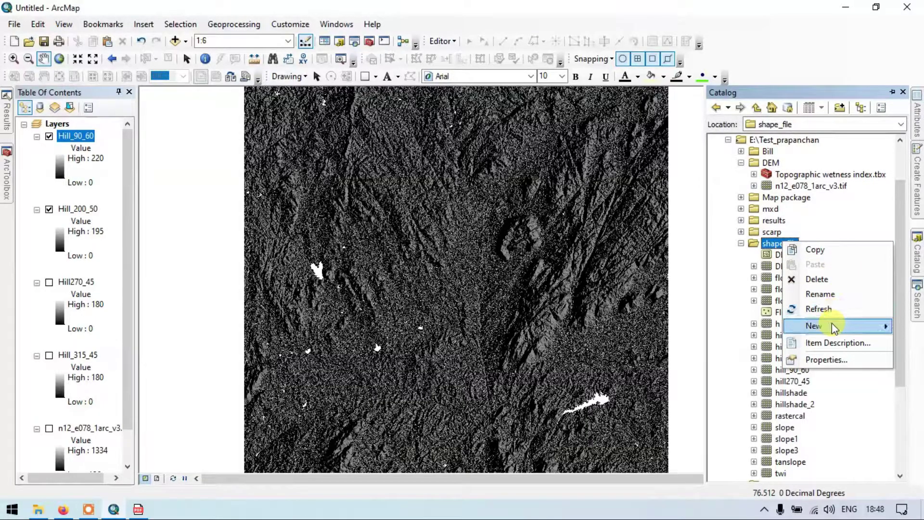
{"action": "mouse_move", "coordinate": [832, 327]}
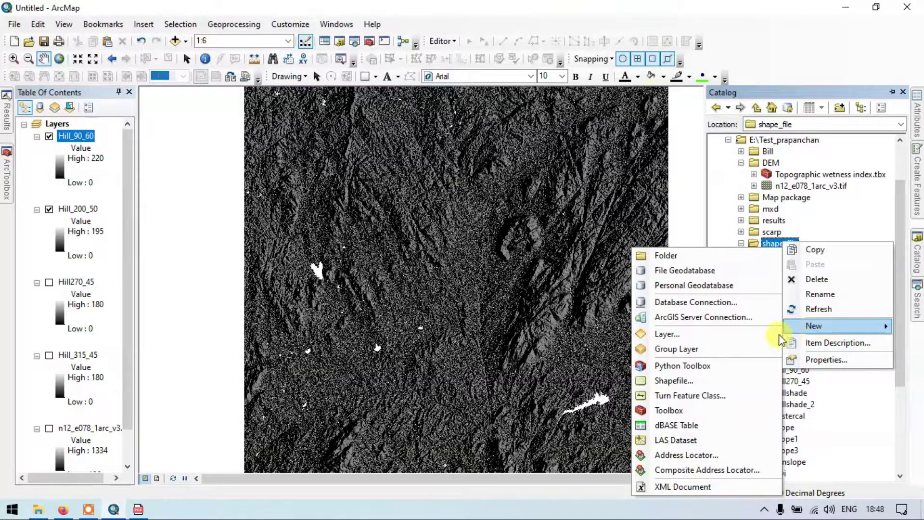
{"action": "left_click", "coordinate": [684, 380]}
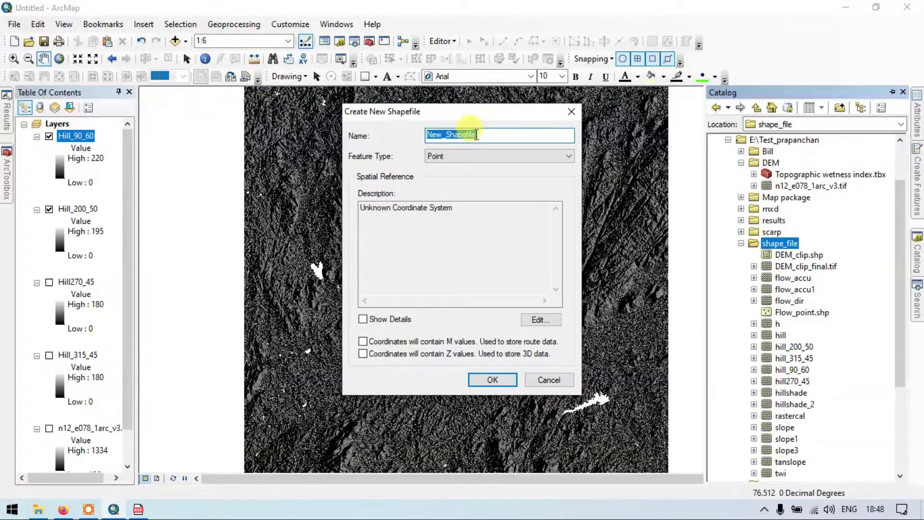
- Name the new shapefile Lineaments and set its feature type to Polyline
{"action": "key", "text": "BackSpace"}
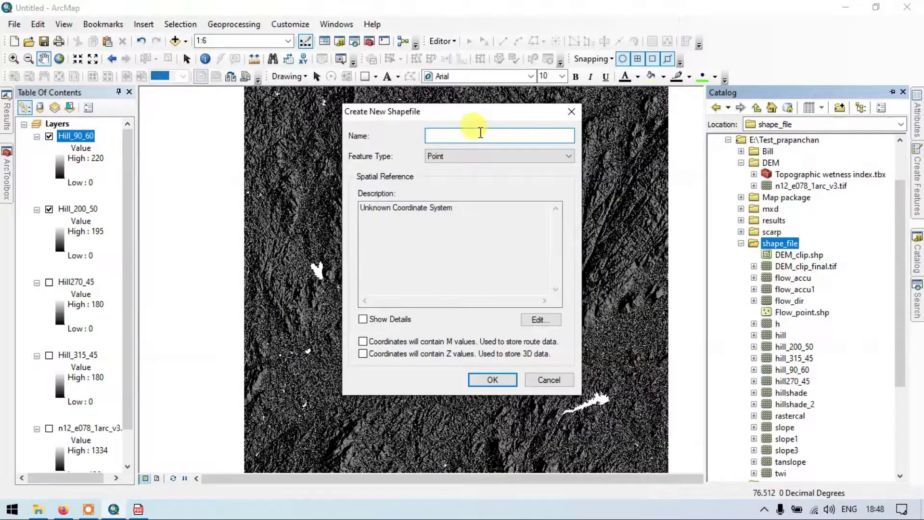
{"action": "key", "text": "ctrl+z"}
{"action": "key", "text": "BackSpace"}
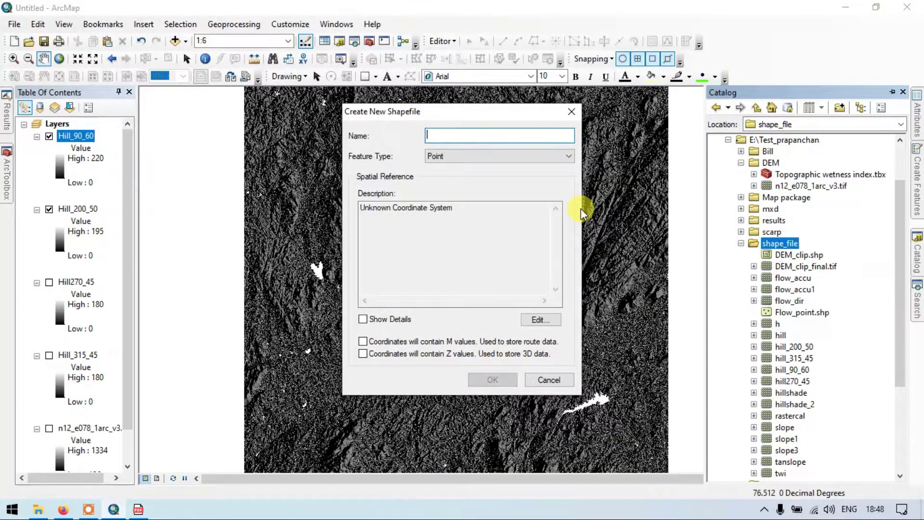
{"action": "type", "text": "a"}
{"action": "key", "text": "BackSpace"}
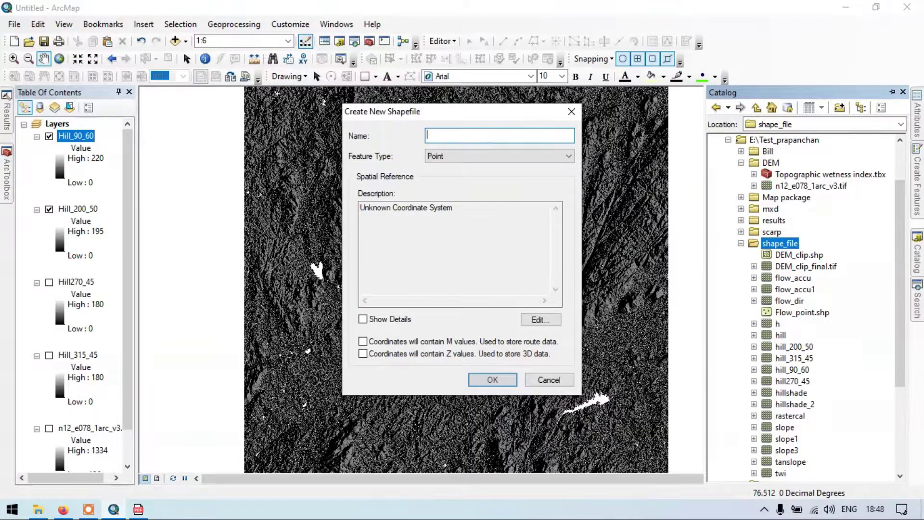
{"action": "type", "text": "Lineament"}
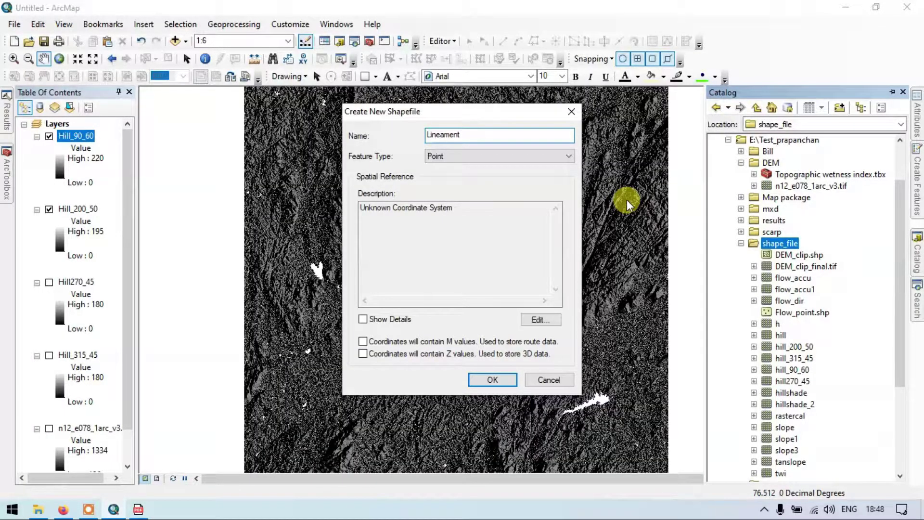
{"action": "type", "text": "s"}
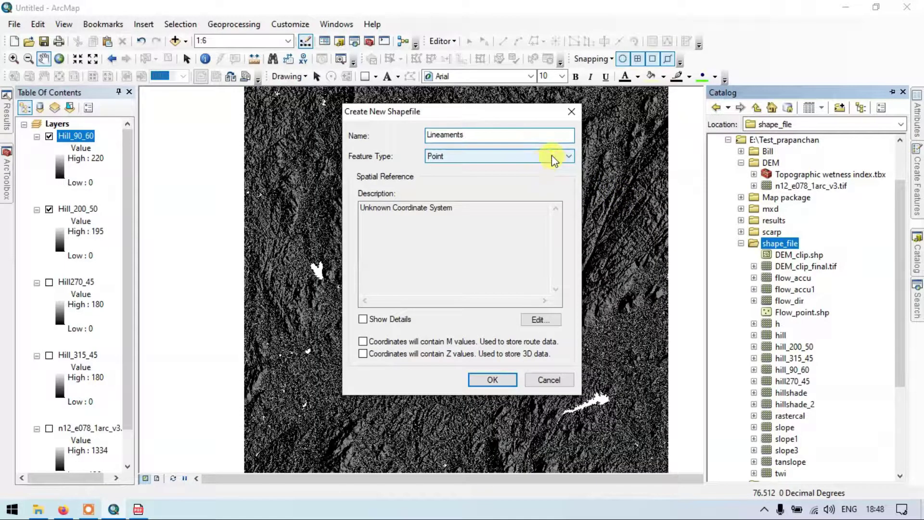
{"action": "left_click", "coordinate": [511, 156]}
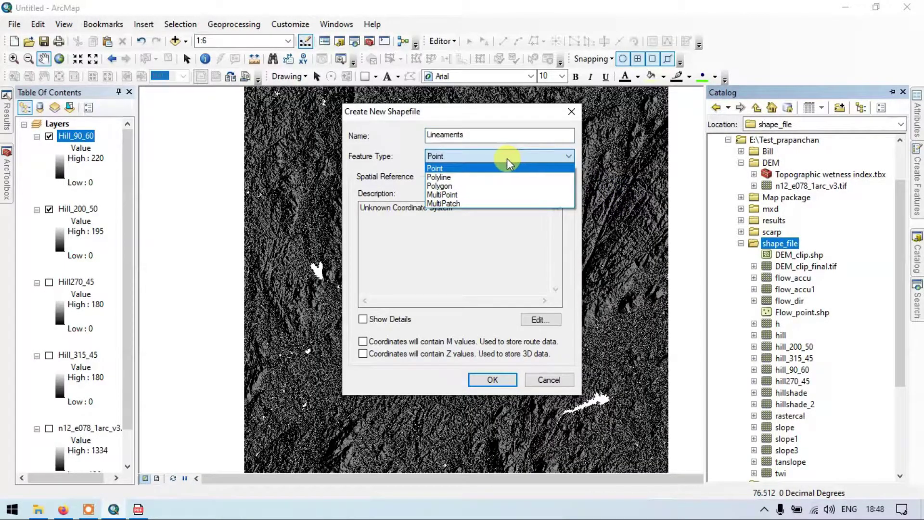
{"action": "left_click", "coordinate": [438, 176]}
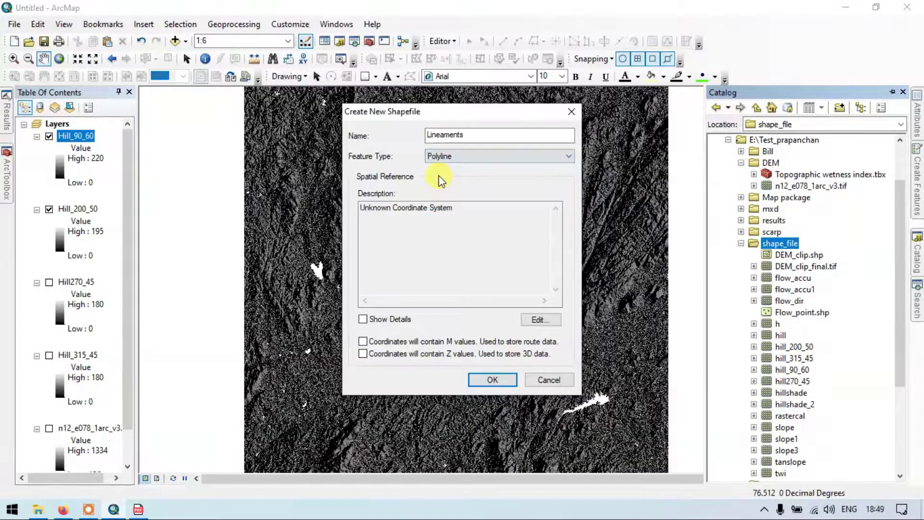
- Choose the projected coordinate system WGS 1984 UTM Zone 44N for the new shapefile
{"action": "left_click", "coordinate": [538, 320]}
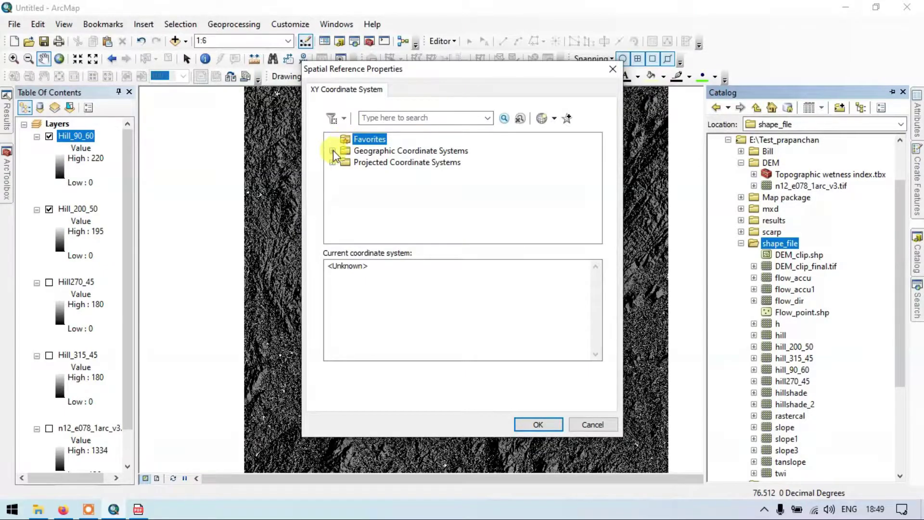
{"action": "left_click", "coordinate": [333, 162]}
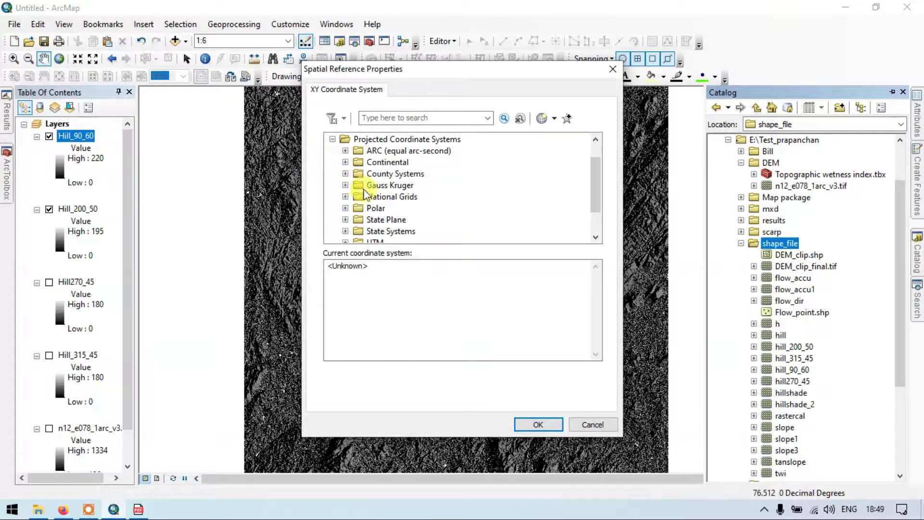
{"action": "scroll", "coordinate": [384, 206], "scroll_direction": "down", "scroll_amount": 1}
{"action": "left_click", "coordinate": [345, 208]}
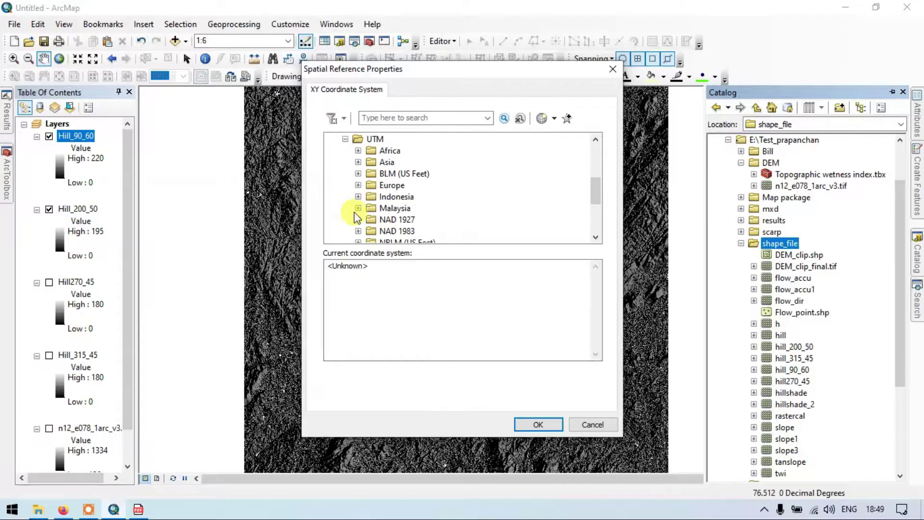
{"action": "scroll", "coordinate": [372, 219], "scroll_direction": "down", "scroll_amount": 3}
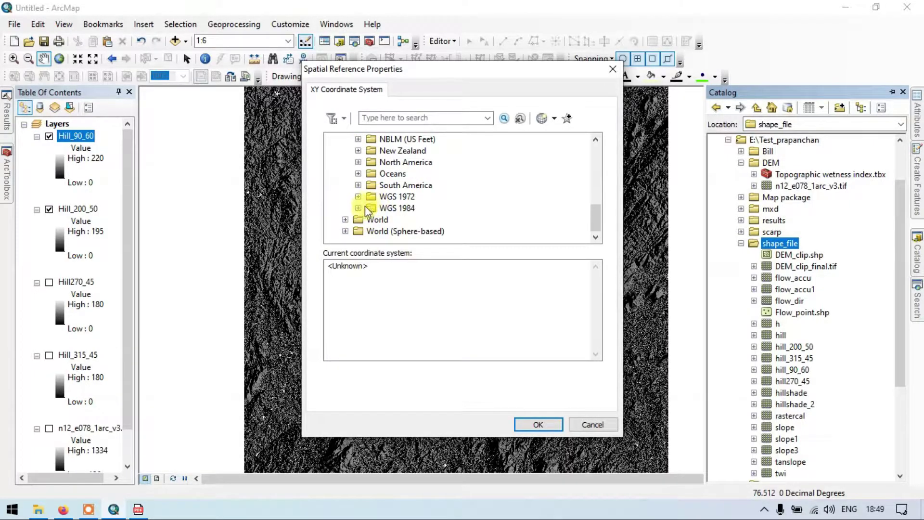
{"action": "left_click", "coordinate": [359, 208]}
{"action": "left_click", "coordinate": [371, 220]}
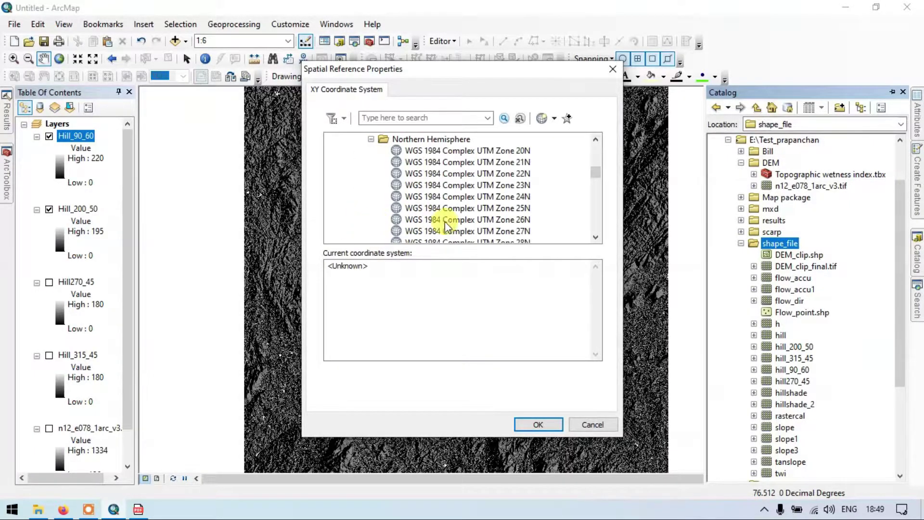
{"action": "scroll", "coordinate": [473, 213], "scroll_direction": "down", "scroll_amount": 10}
{"action": "scroll", "coordinate": [473, 213], "scroll_direction": "down", "scroll_amount": 7}
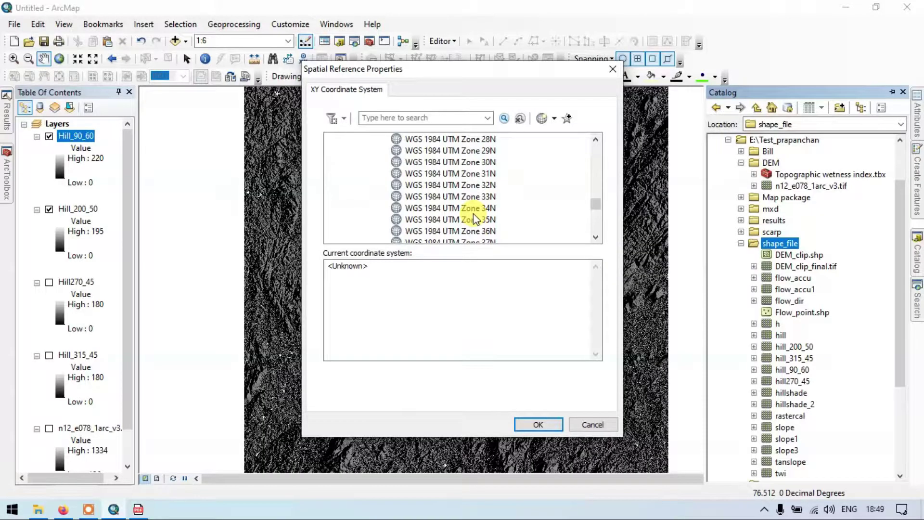
{"action": "left_click", "coordinate": [490, 186]}
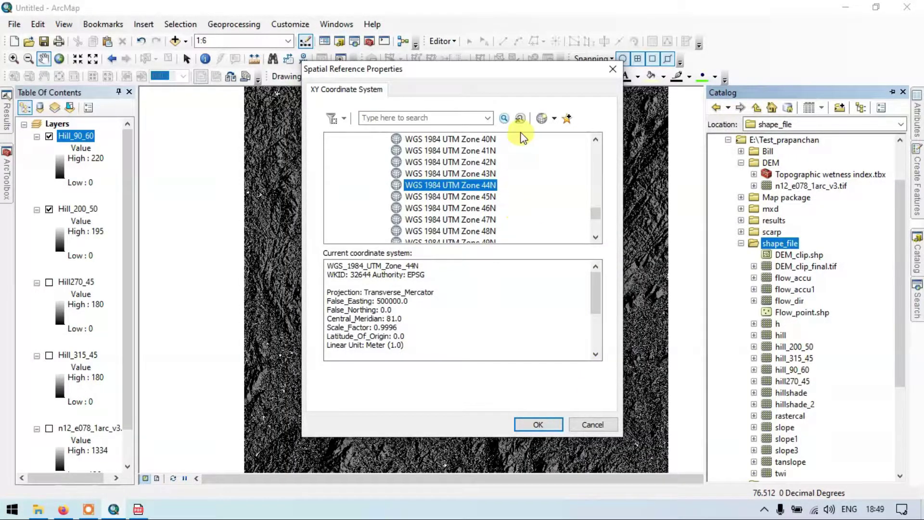
- Add WGS 1984 UTM Zone 44N to the favorites and create the Lineaments shapefile with it
{"action": "left_click", "coordinate": [566, 118]}
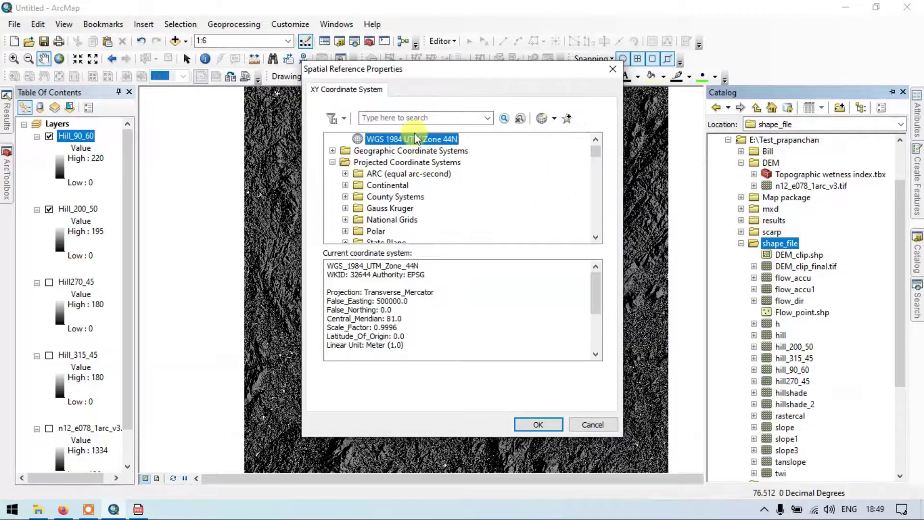
{"action": "left_click", "coordinate": [547, 427]}
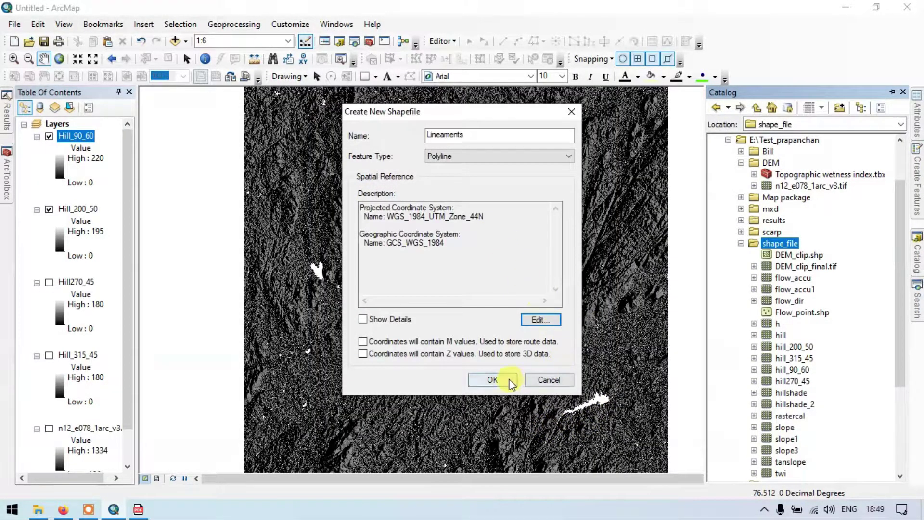
{"action": "left_click", "coordinate": [493, 381]}
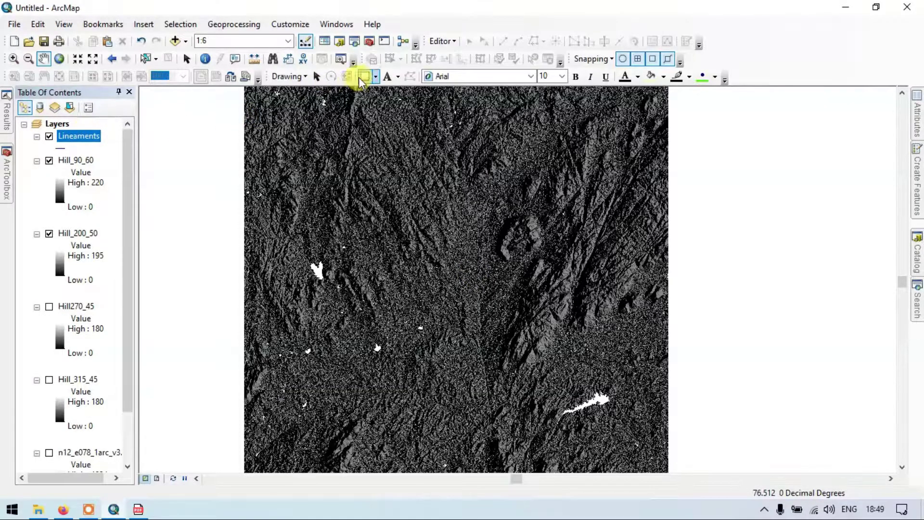
- Start an edit session on the Lineaments layer
{"action": "left_click", "coordinate": [442, 42]}
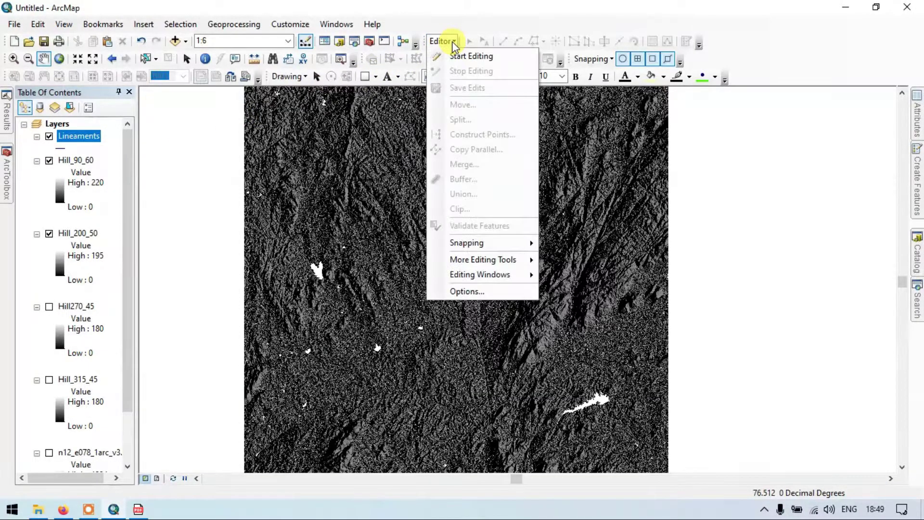
{"action": "left_click", "coordinate": [466, 57]}
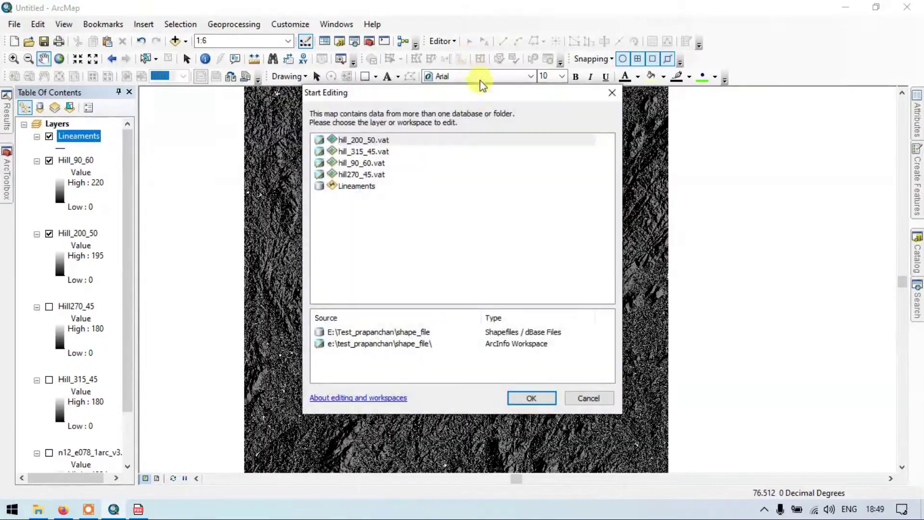
{"action": "left_click", "coordinate": [358, 186]}
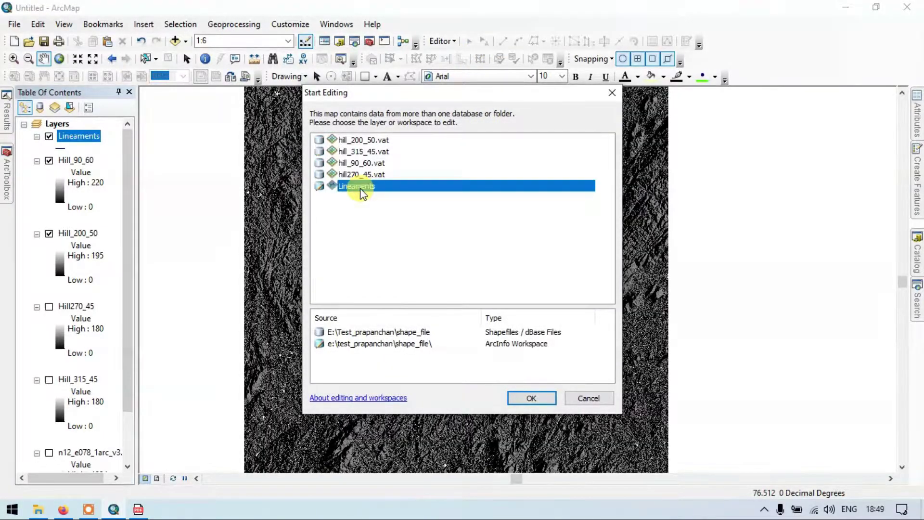
{"action": "left_click", "coordinate": [528, 400]}
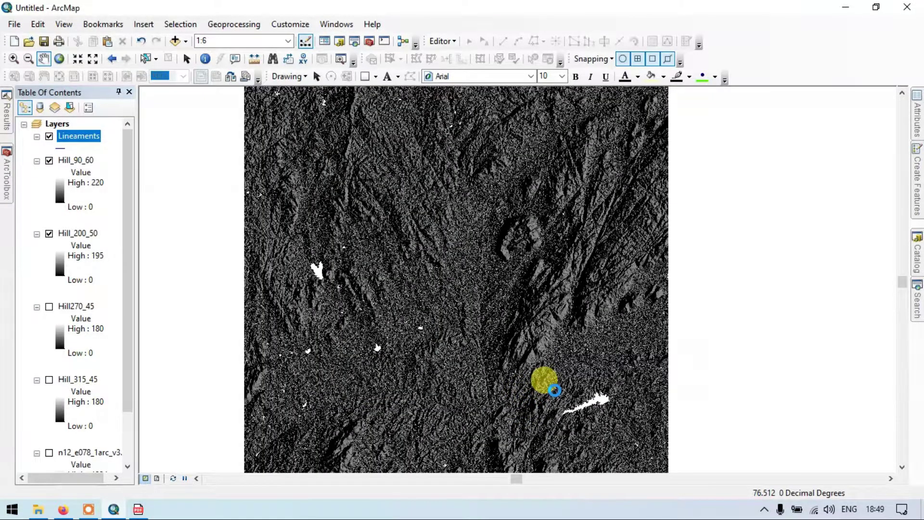
{"action": "left_click", "coordinate": [555, 391]}
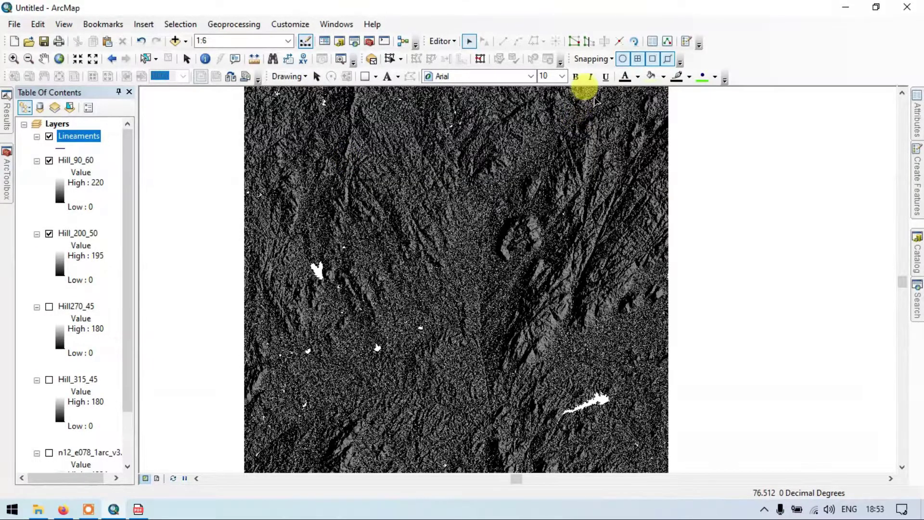
- Choose the Lineaments feature template with the Line construction tool for digitizing
{"action": "left_click", "coordinate": [687, 44]}
{"action": "left_click", "coordinate": [797, 138]}
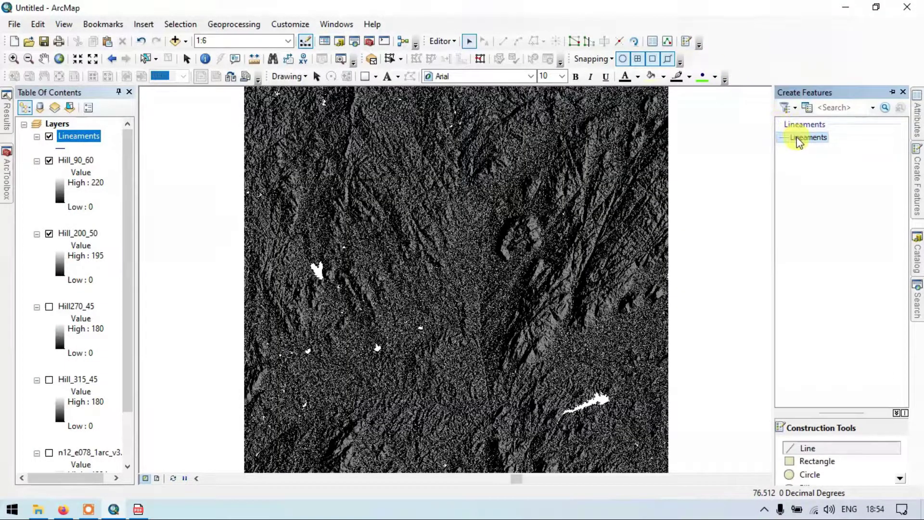
{"action": "left_click", "coordinate": [818, 449]}
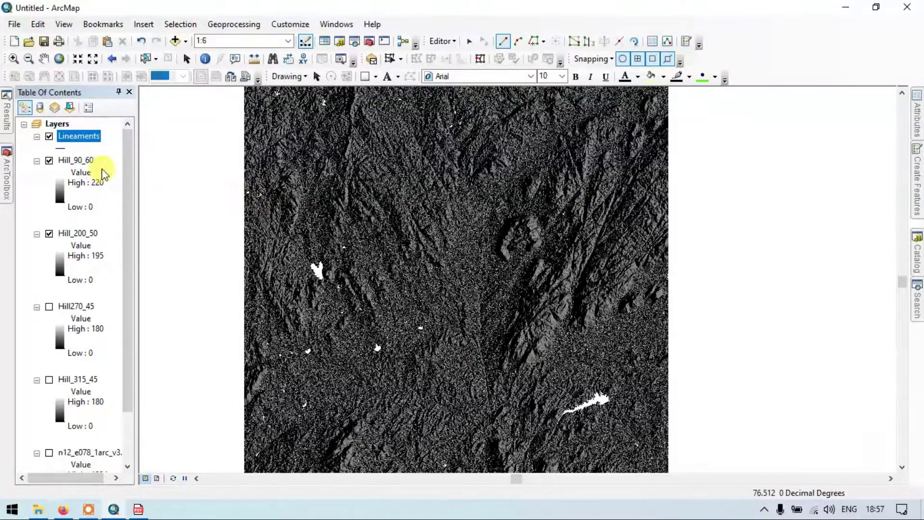
- Hide the Hill_90_60 and Hill_200_50 hillshades and display Hill_315_45 as the digitizing background
{"action": "left_click", "coordinate": [49, 161]}
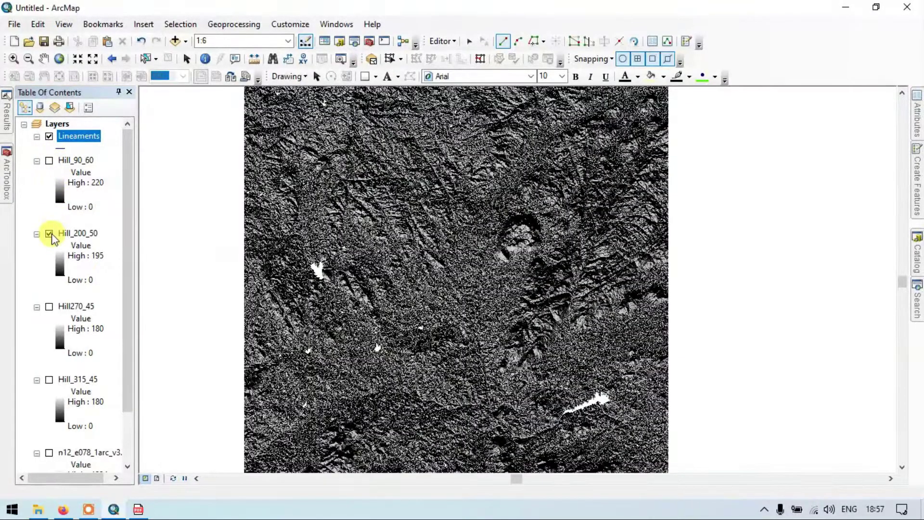
{"action": "left_click", "coordinate": [49, 233]}
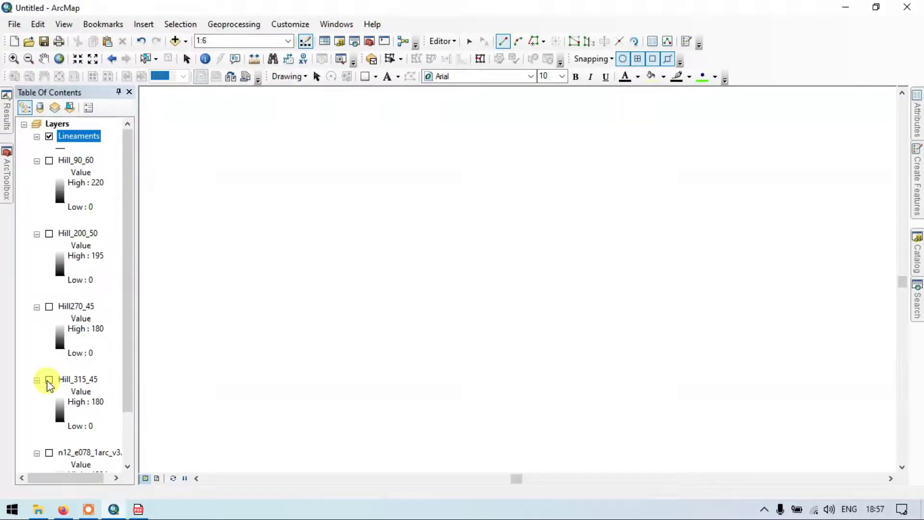
{"action": "left_click", "coordinate": [49, 380]}
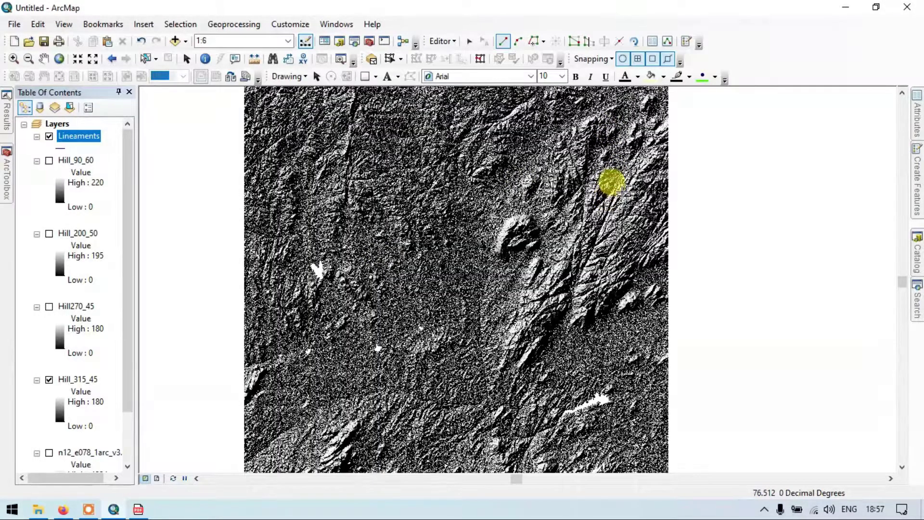
- Digitize a long lineament along the northeast-trending valley east of the ring-shaped hill and a shorter one to its northeast
{"action": "scroll", "coordinate": [621, 190], "scroll_direction": "up", "scroll_amount": 1}
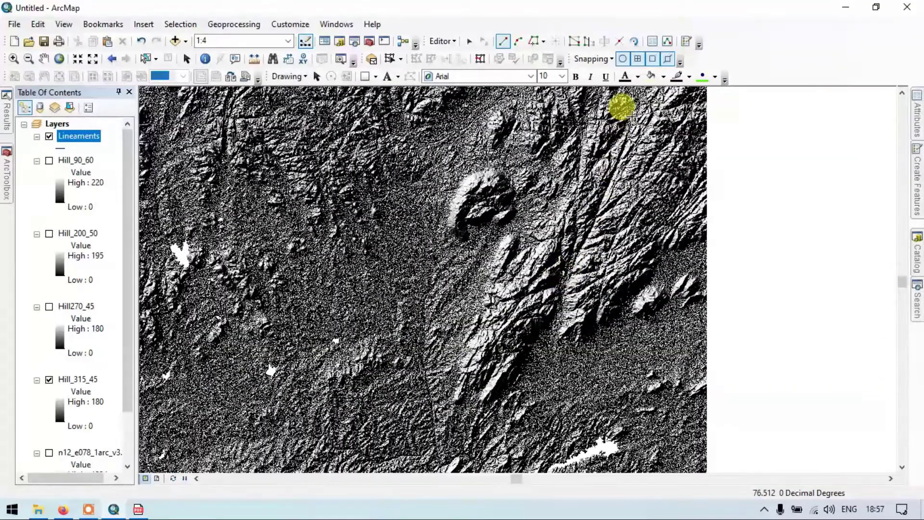
{"action": "left_click", "coordinate": [628, 134]}
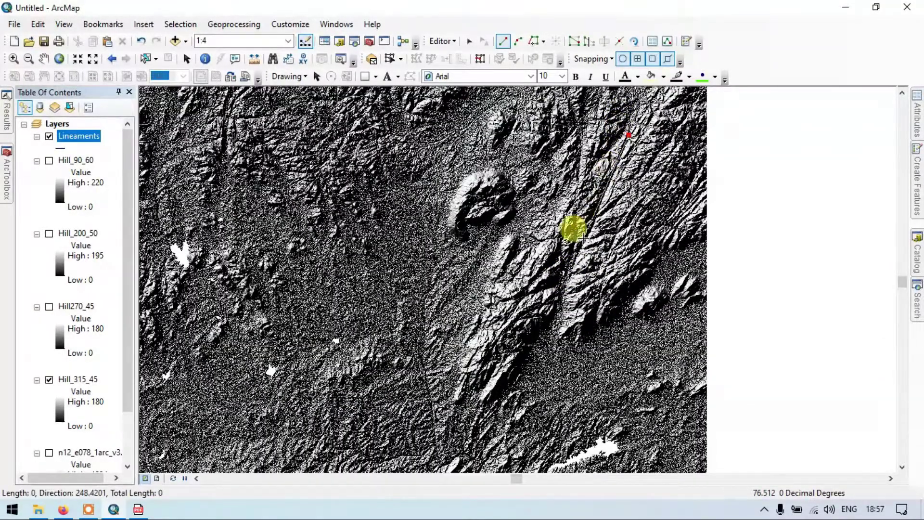
{"action": "double_click", "coordinate": [568, 275]}
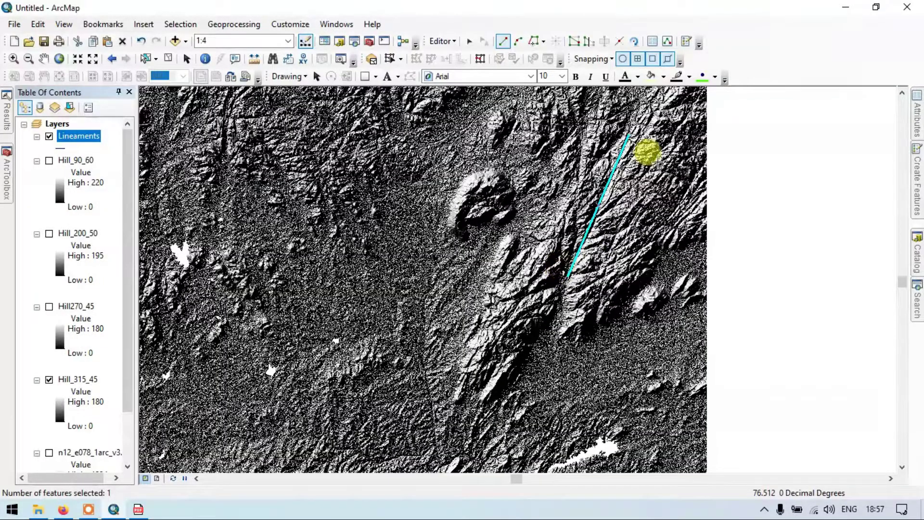
{"action": "left_click", "coordinate": [689, 115]}
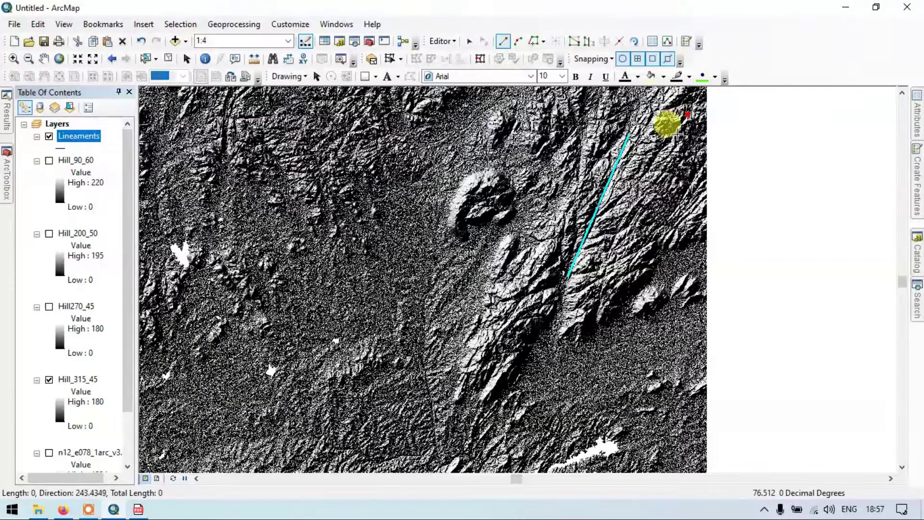
{"action": "double_click", "coordinate": [646, 175]}
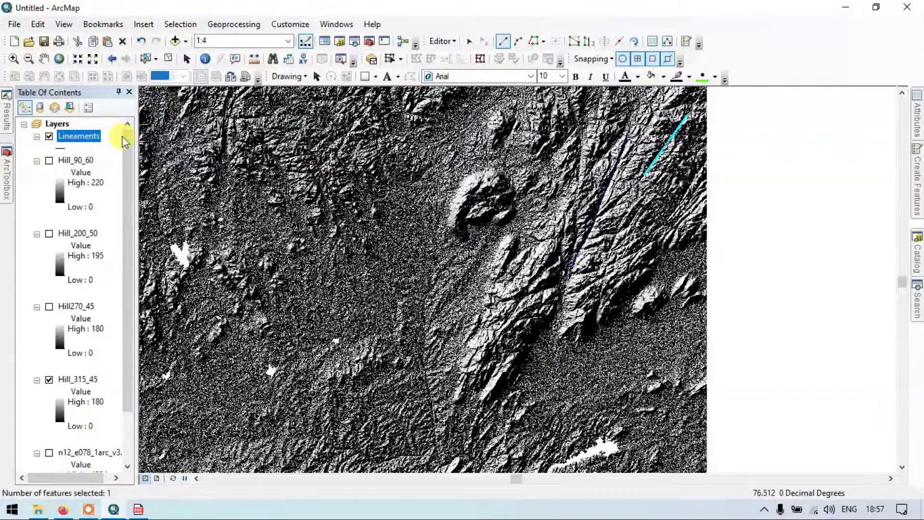
- Change the Lineaments layer's line symbol to yellow with a width of 2
{"action": "left_click", "coordinate": [62, 149]}
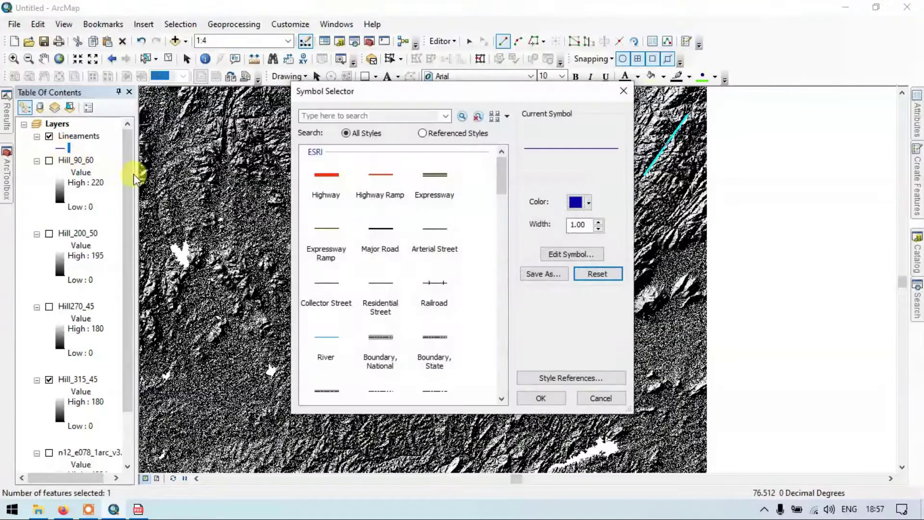
{"action": "left_click", "coordinate": [588, 203]}
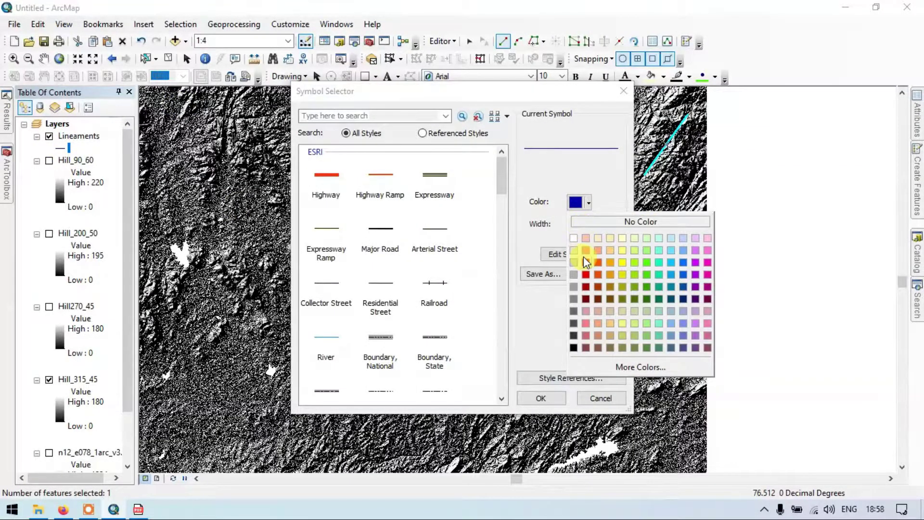
{"action": "left_click", "coordinate": [622, 262]}
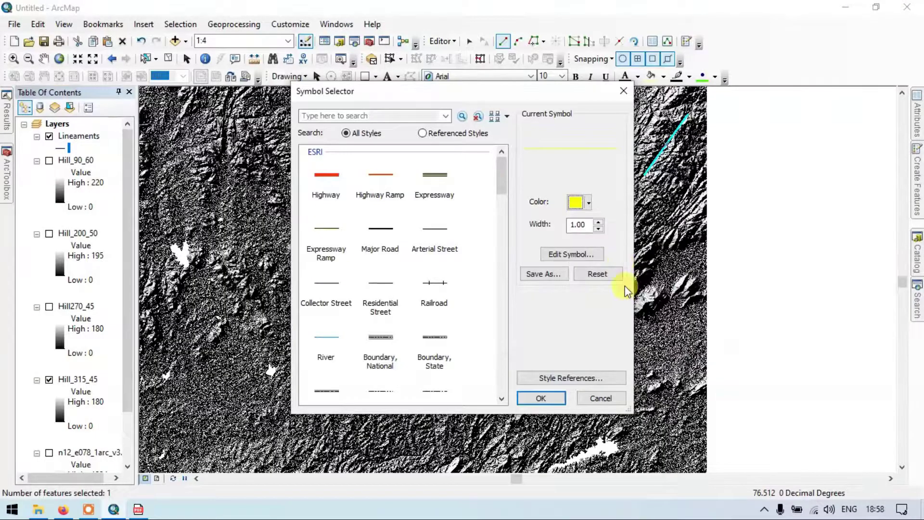
{"action": "left_click", "coordinate": [554, 399]}
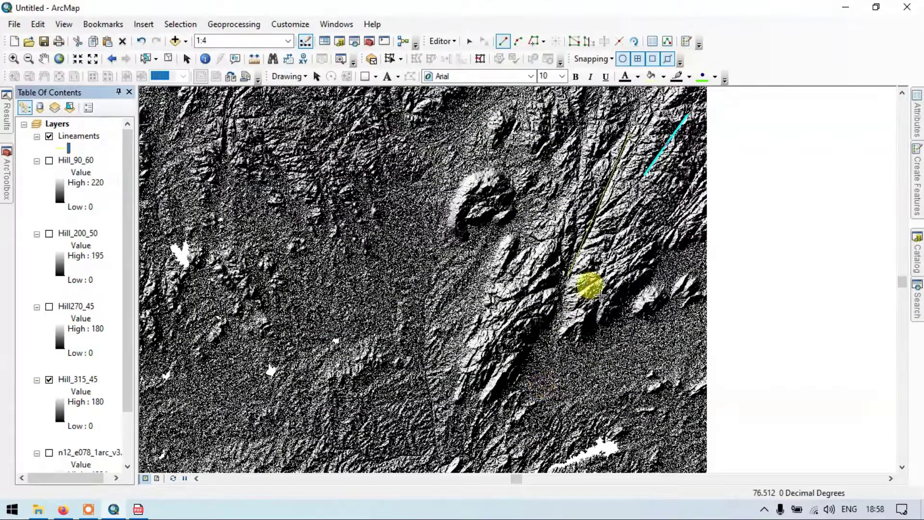
{"action": "left_click", "coordinate": [67, 151]}
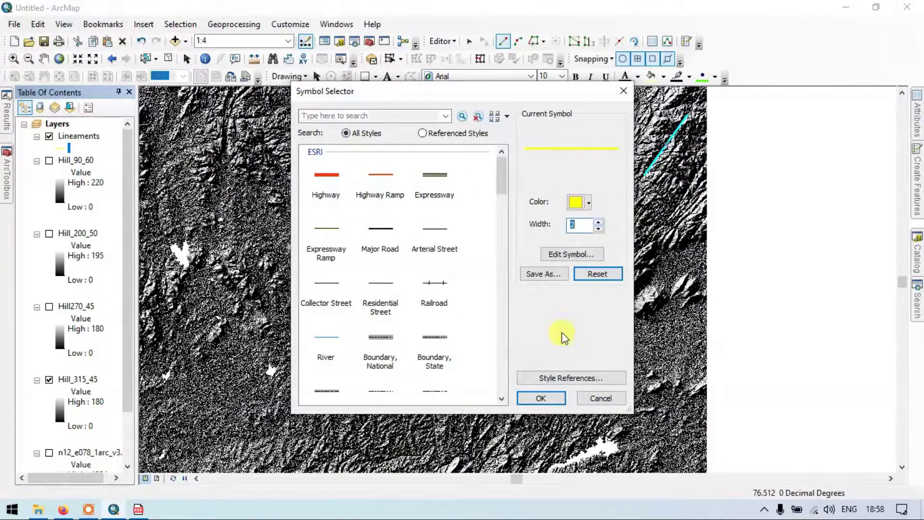
{"action": "left_click", "coordinate": [550, 397]}
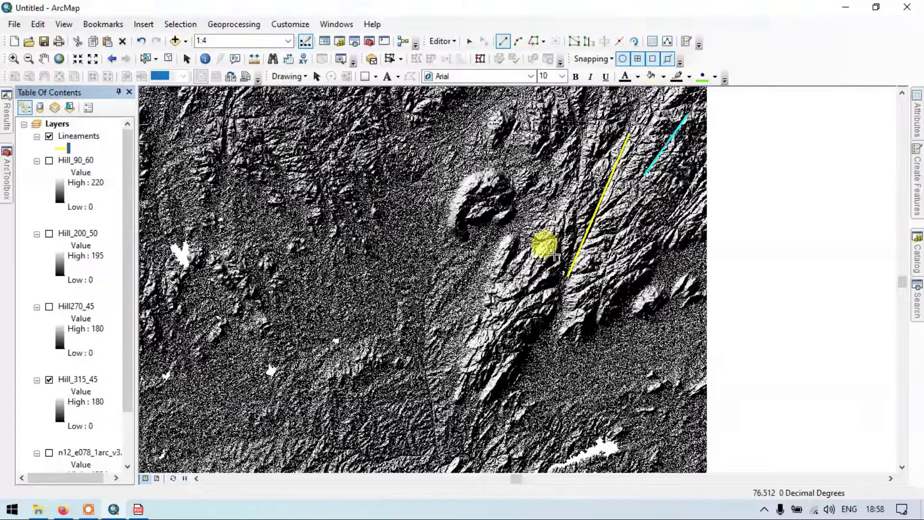
- Digitize three short lineaments on the ridges near the long lineament's southern end, two nearly end to end and one just south of them
{"action": "scroll", "coordinate": [540, 304], "scroll_direction": "down", "scroll_amount": 2}
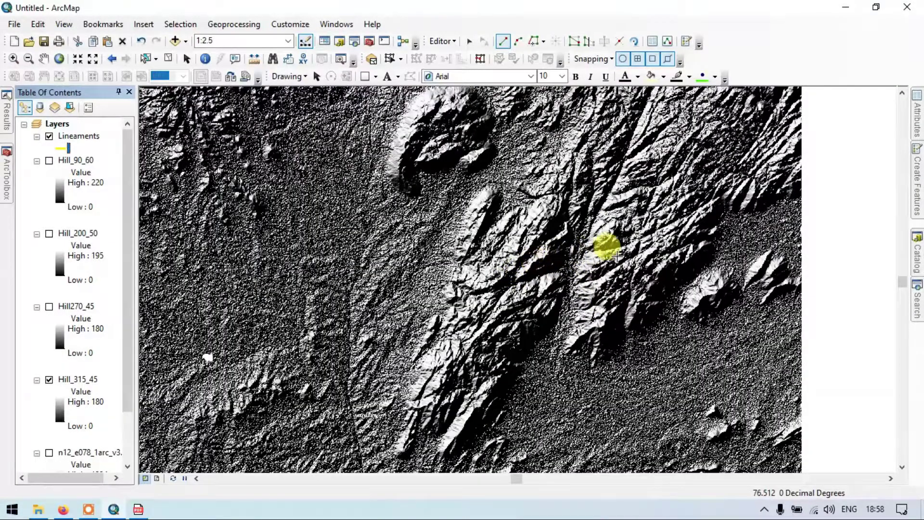
{"action": "left_click", "coordinate": [595, 250]}
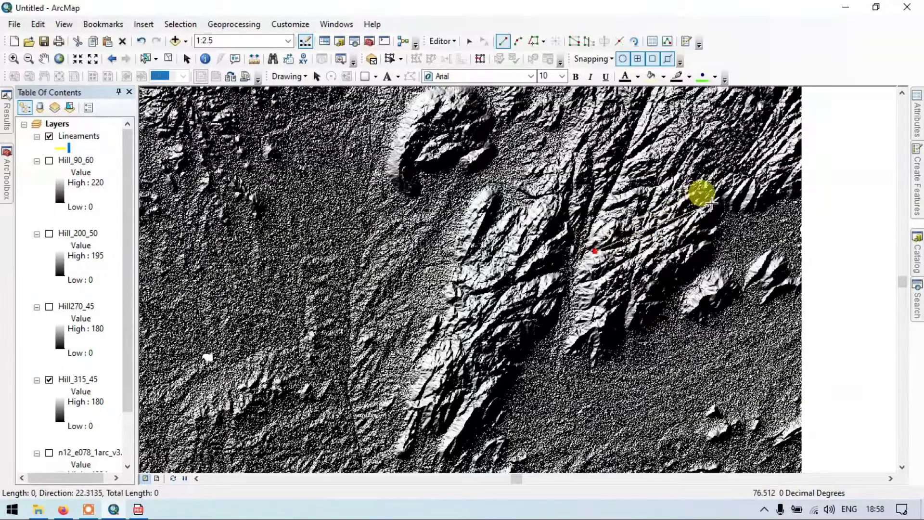
{"action": "double_click", "coordinate": [644, 237]}
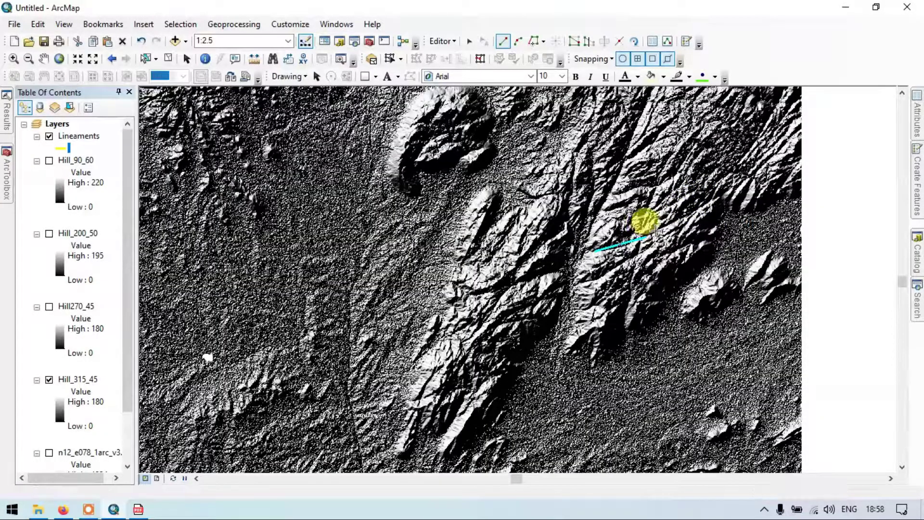
{"action": "left_click", "coordinate": [656, 231]}
{"action": "double_click", "coordinate": [714, 198]}
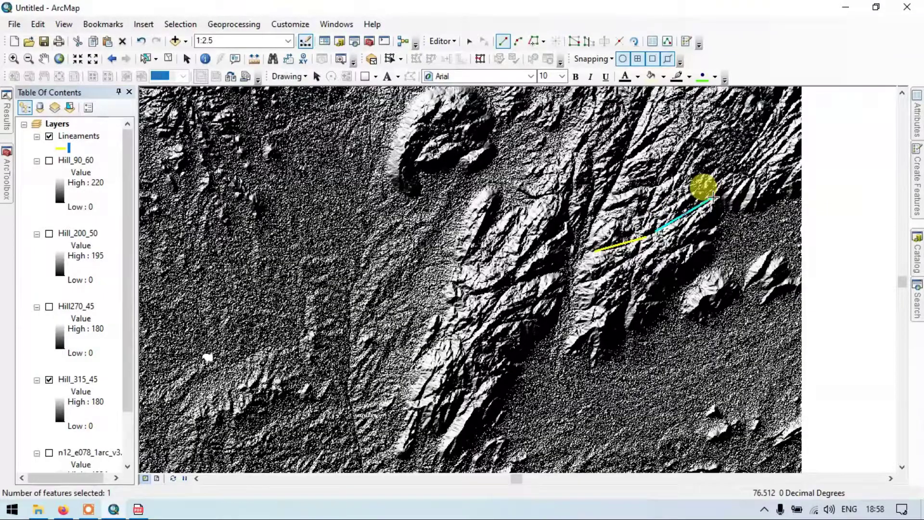
{"action": "left_click", "coordinate": [650, 246]}
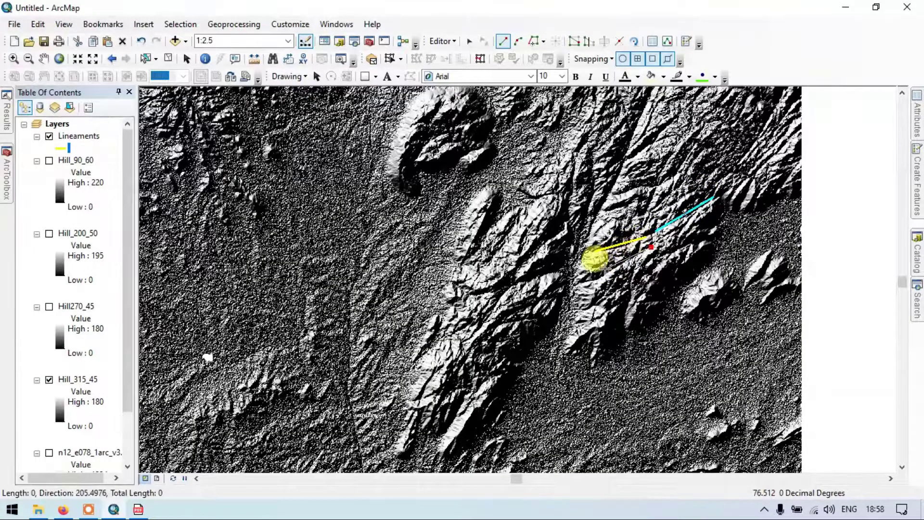
{"action": "double_click", "coordinate": [591, 280]}
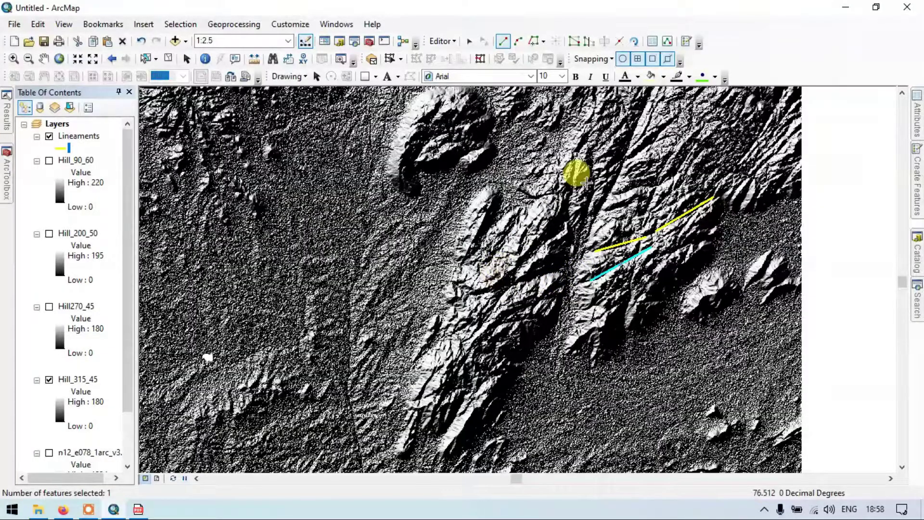
- Digitize a short northeast-trending lineament starting beside the middle of the long lineament, on its eastern side
{"action": "scroll", "coordinate": [586, 182], "scroll_direction": "up", "scroll_amount": 2}
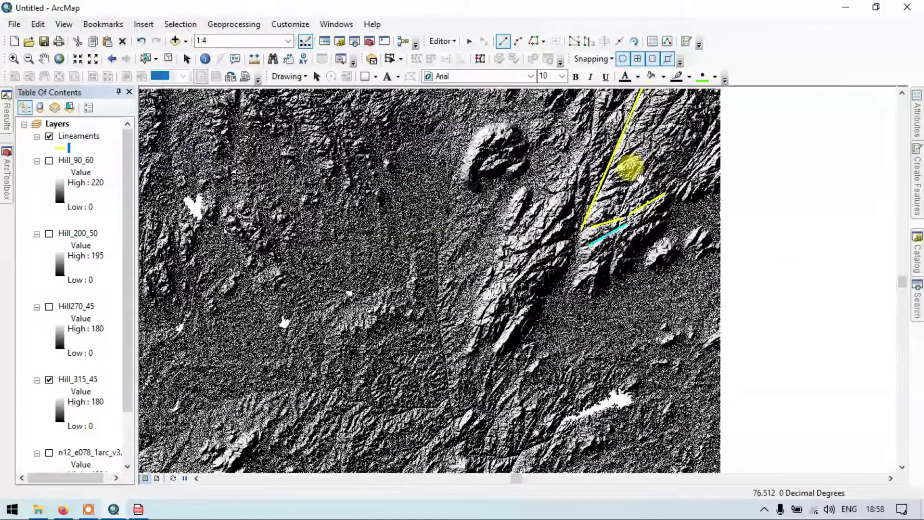
{"action": "left_click_drag", "start_coordinate": [648, 169], "coordinate": [529, 284]}
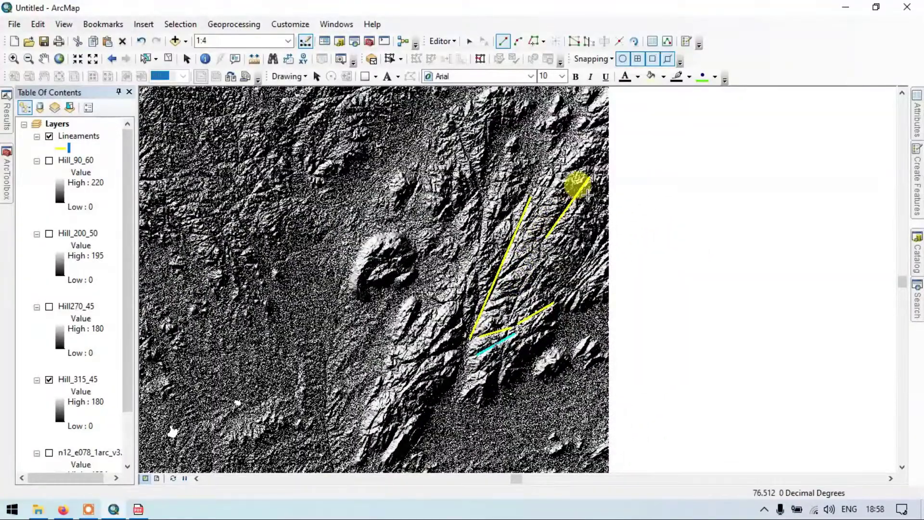
{"action": "scroll", "coordinate": [506, 263], "scroll_direction": "down", "scroll_amount": 2}
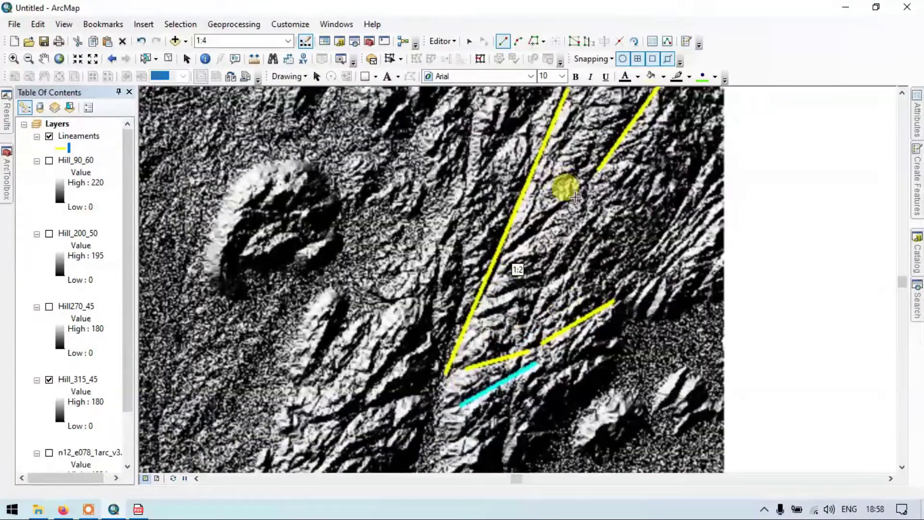
{"action": "left_click", "coordinate": [584, 188]}
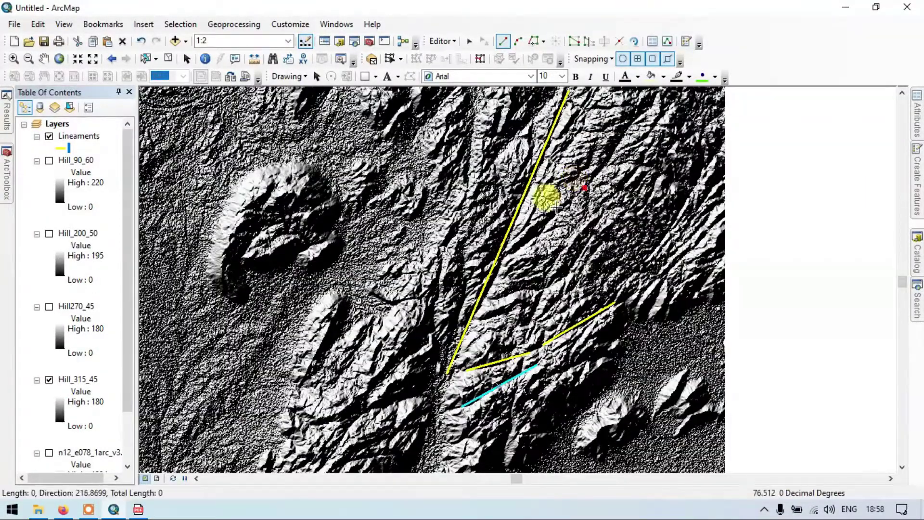
{"action": "double_click", "coordinate": [514, 248]}
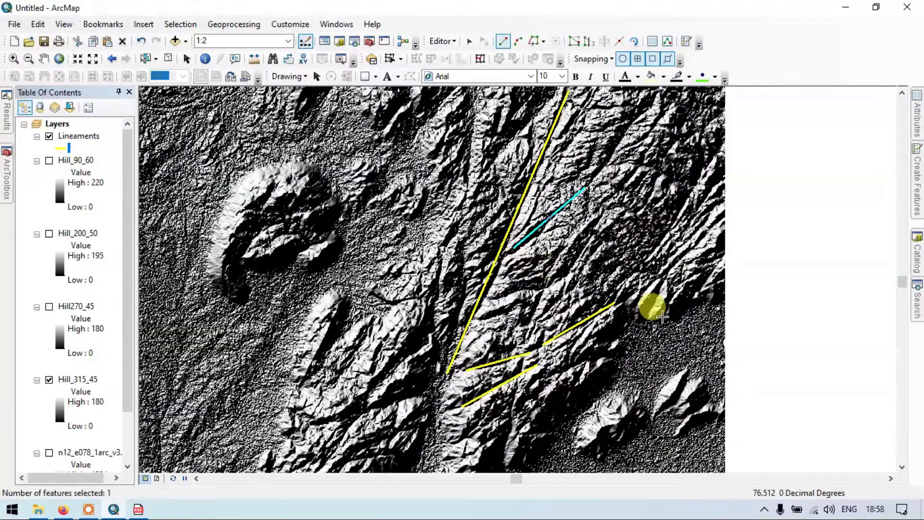
- Digitize three short lineaments around the valley junction southwest of the white water body, heading southwest, east-northeast and west
{"action": "scroll", "coordinate": [438, 392], "scroll_direction": "up", "scroll_amount": 2}
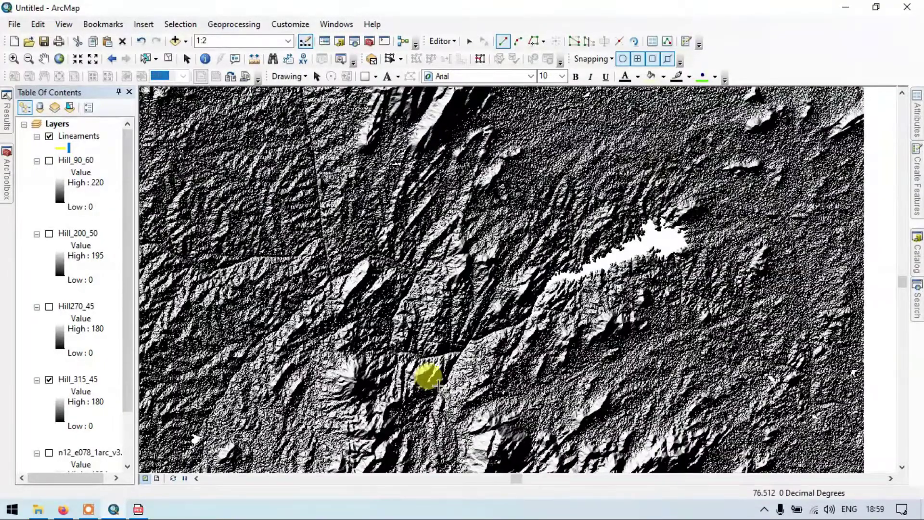
{"action": "scroll", "coordinate": [428, 378], "scroll_direction": "down", "scroll_amount": 1}
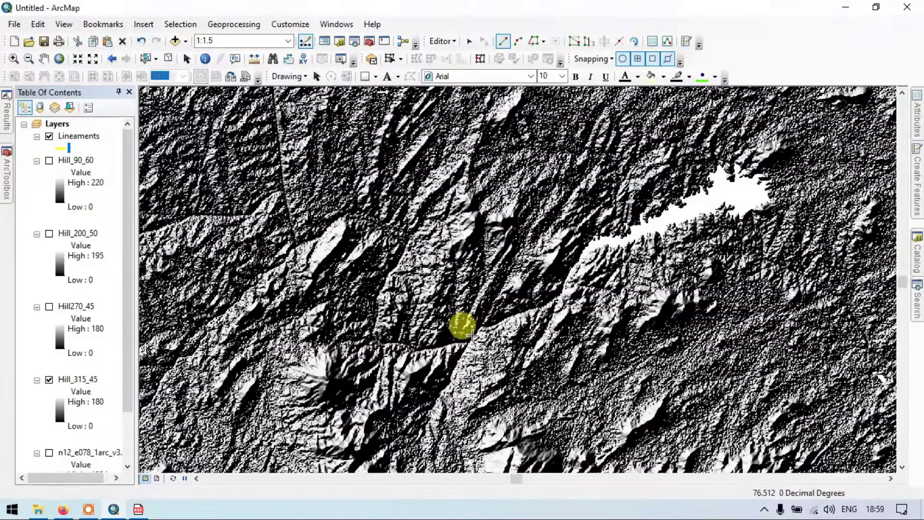
{"action": "left_click", "coordinate": [471, 337]}
{"action": "double_click", "coordinate": [427, 410]}
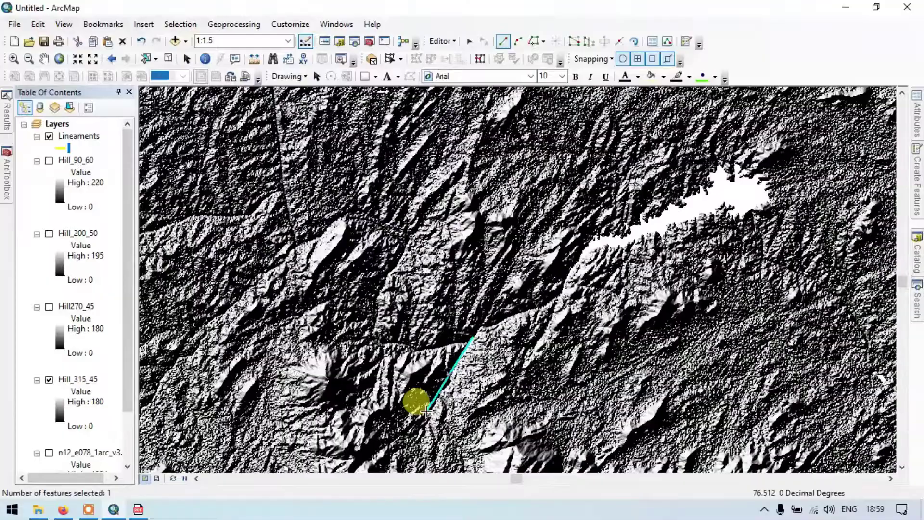
{"action": "left_click", "coordinate": [486, 326]}
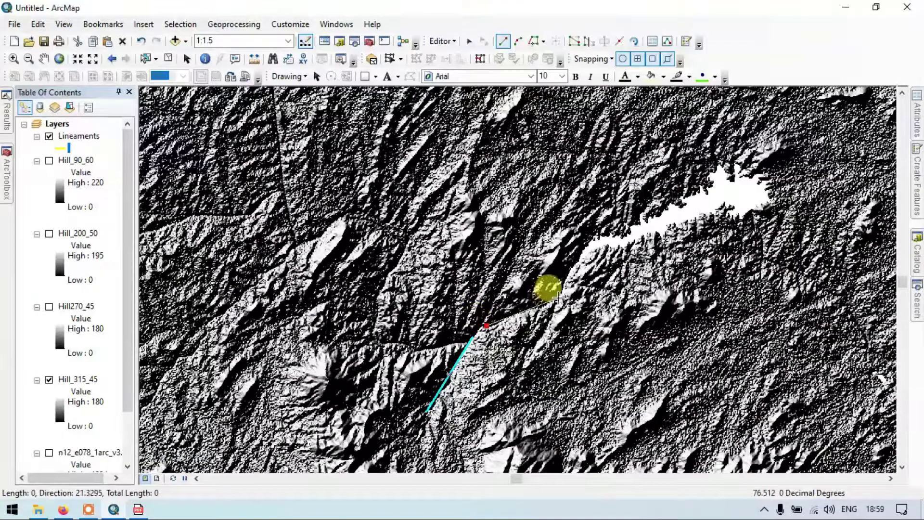
{"action": "double_click", "coordinate": [561, 297]}
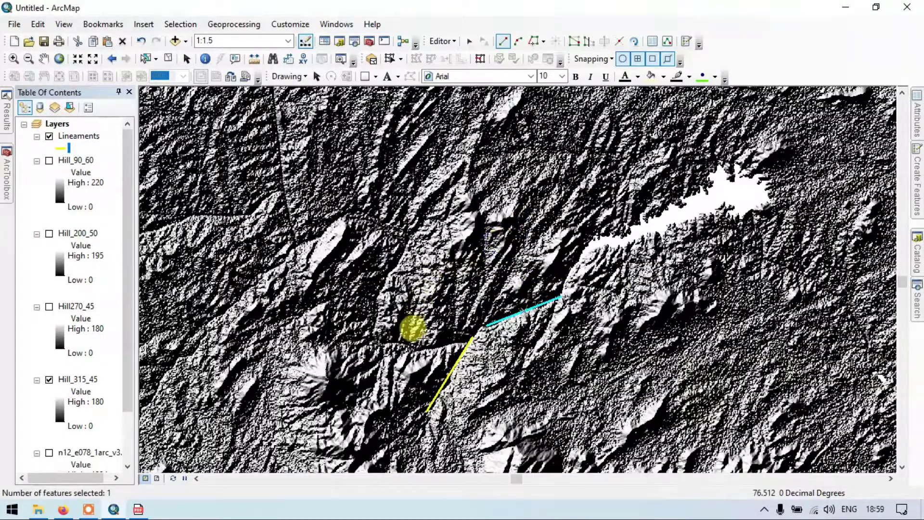
{"action": "left_click", "coordinate": [461, 342]}
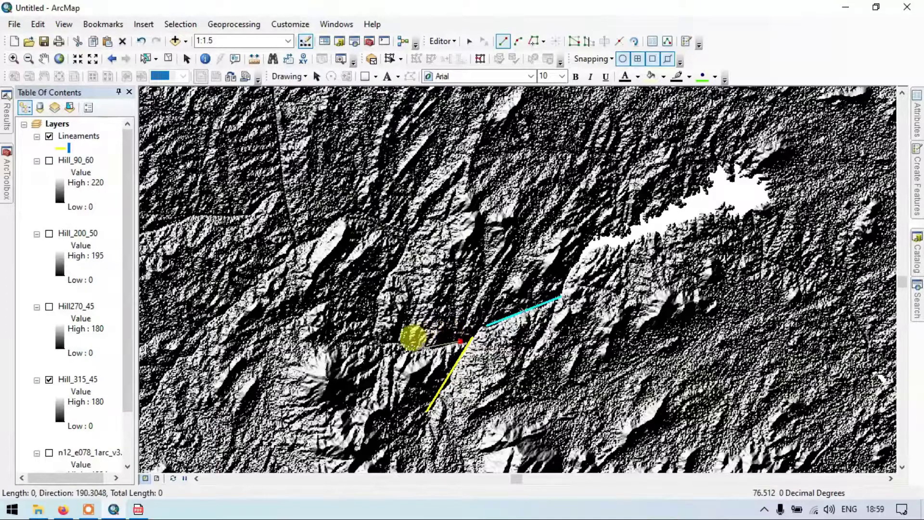
{"action": "double_click", "coordinate": [417, 350]}
- Digitize a long, slightly bent lineament running south-southeast along the straight valley northwest of the junction lineaments
{"action": "scroll", "coordinate": [331, 222], "scroll_direction": "up", "scroll_amount": 2}
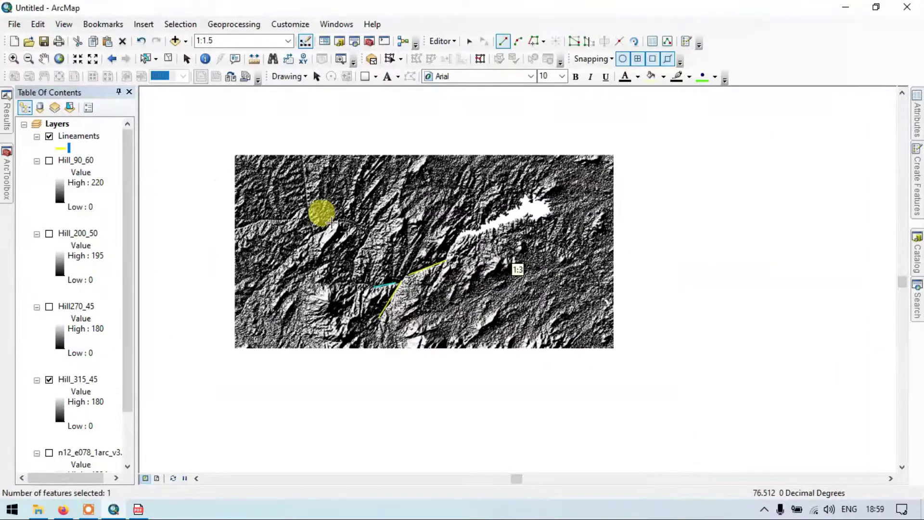
{"action": "scroll", "coordinate": [331, 222], "scroll_direction": "down", "scroll_amount": 3}
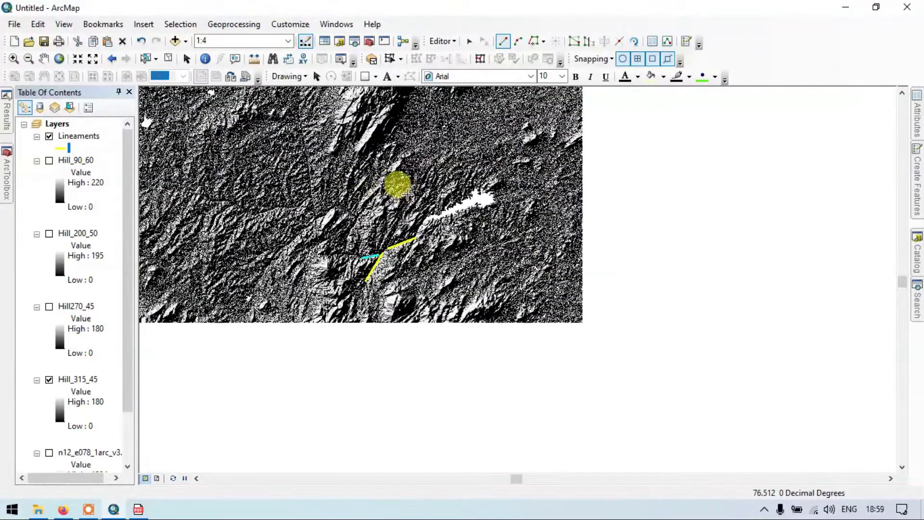
{"action": "scroll", "coordinate": [376, 178], "scroll_direction": "down", "scroll_amount": 2}
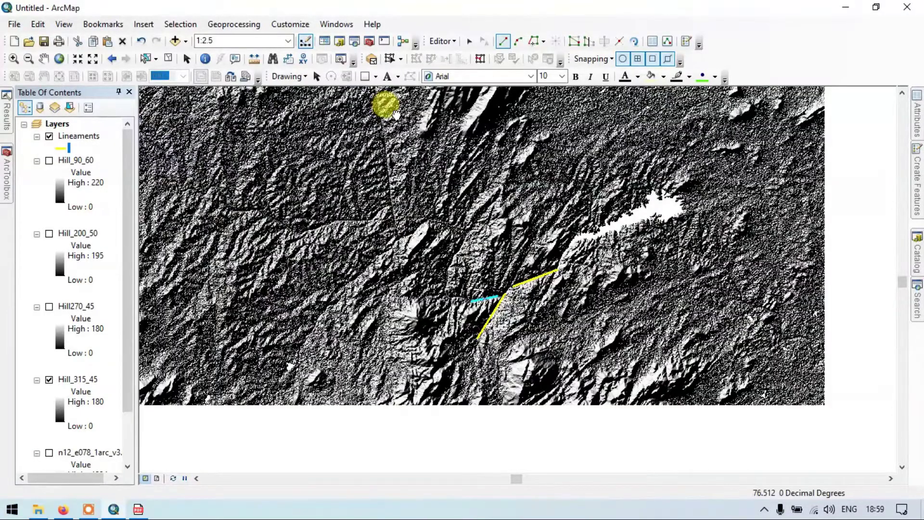
{"action": "left_click_drag", "start_coordinate": [385, 103], "coordinate": [382, 192]}
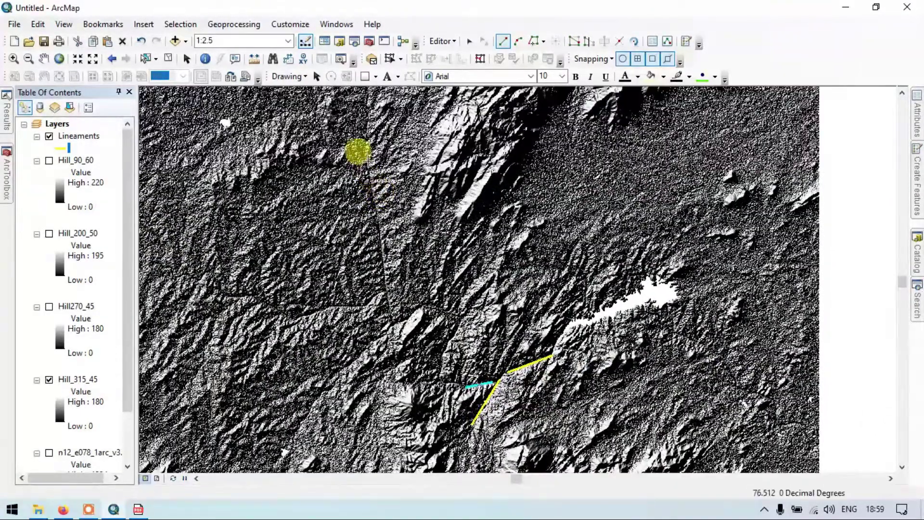
{"action": "left_click", "coordinate": [362, 154]}
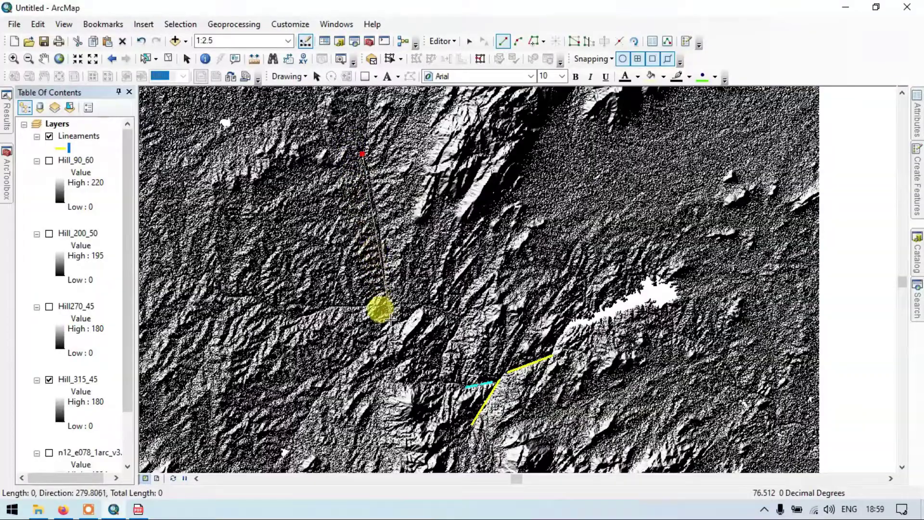
{"action": "left_click", "coordinate": [379, 221]}
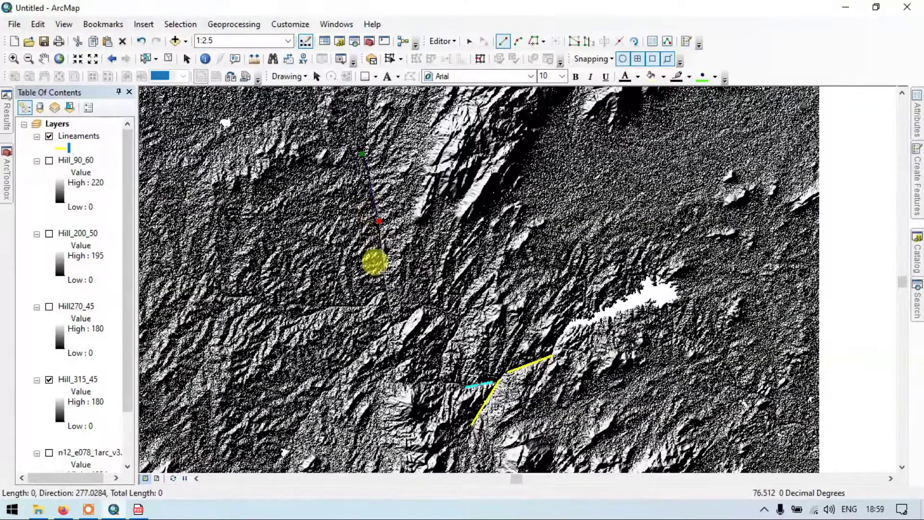
{"action": "double_click", "coordinate": [393, 321]}
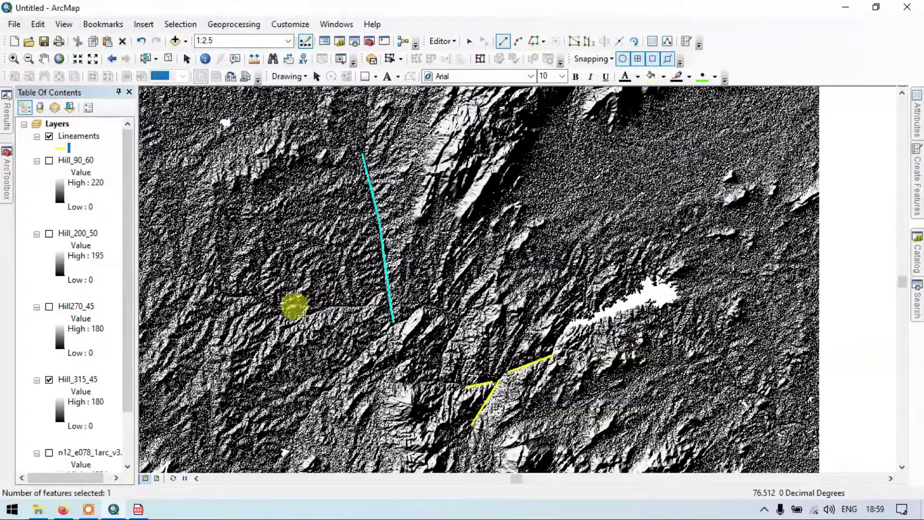
- Digitize a bent three-vertex lineament heading southwest from just below the southern end of the long south-southeast lineament
{"action": "left_click_drag", "start_coordinate": [295, 315], "coordinate": [519, 191]}
{"action": "left_click", "coordinate": [507, 180]}
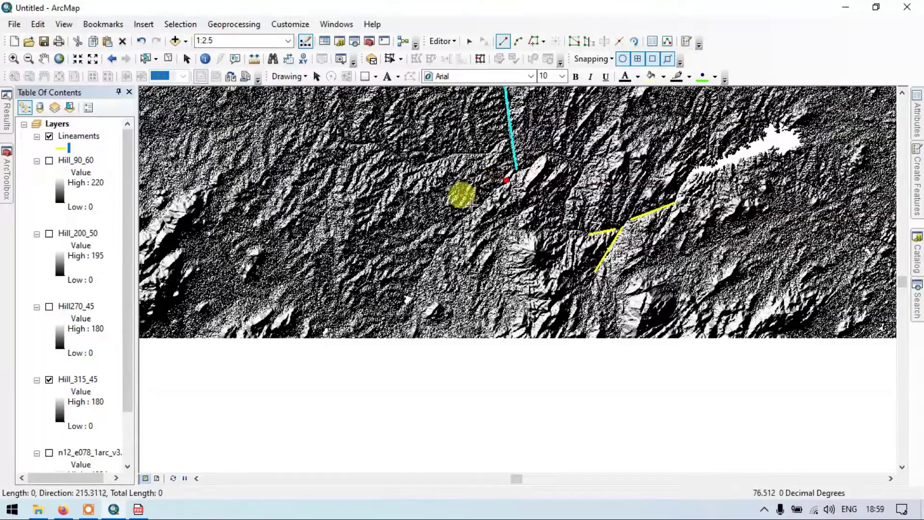
{"action": "left_click", "coordinate": [465, 216]}
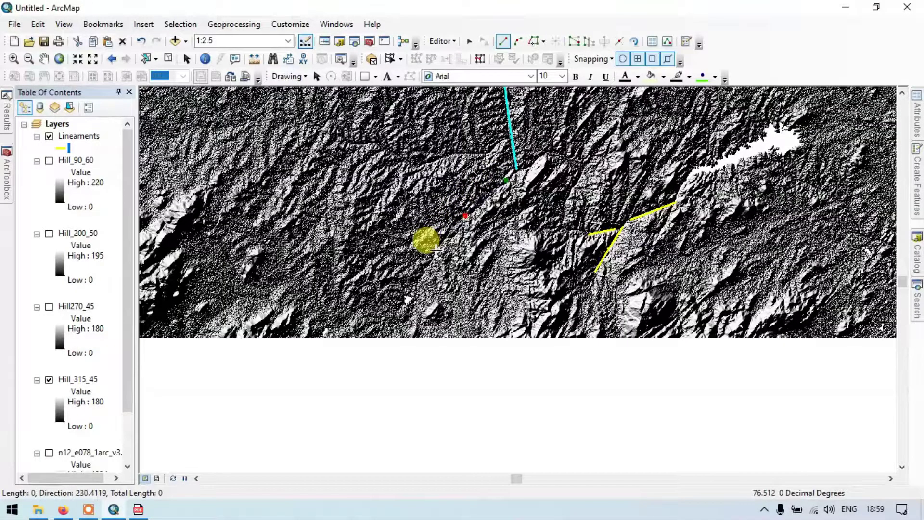
{"action": "double_click", "coordinate": [435, 248]}
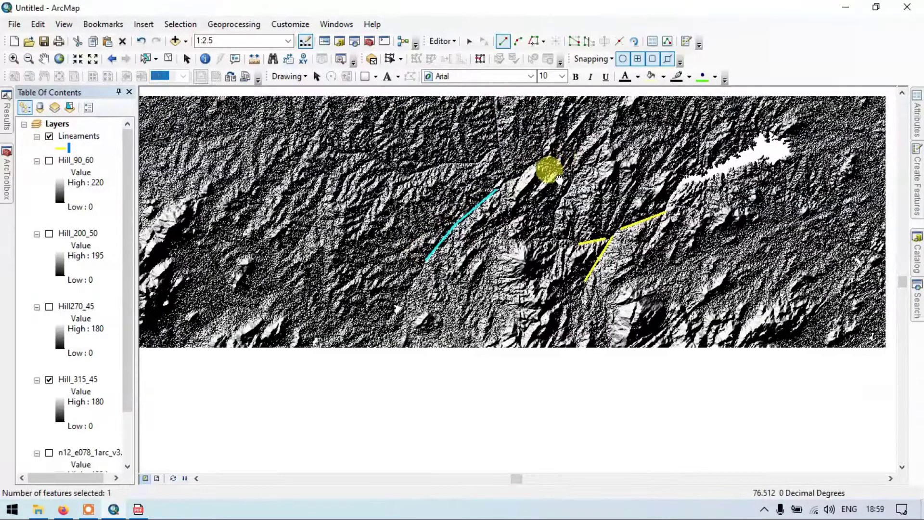
- Digitize a straight southwest-trending lineament along the southeastern edge of the bright ridge northwest of the white water body
{"action": "left_click_drag", "start_coordinate": [558, 179], "coordinate": [406, 217]}
{"action": "key", "text": "Up"}
{"action": "key", "text": "Right"}
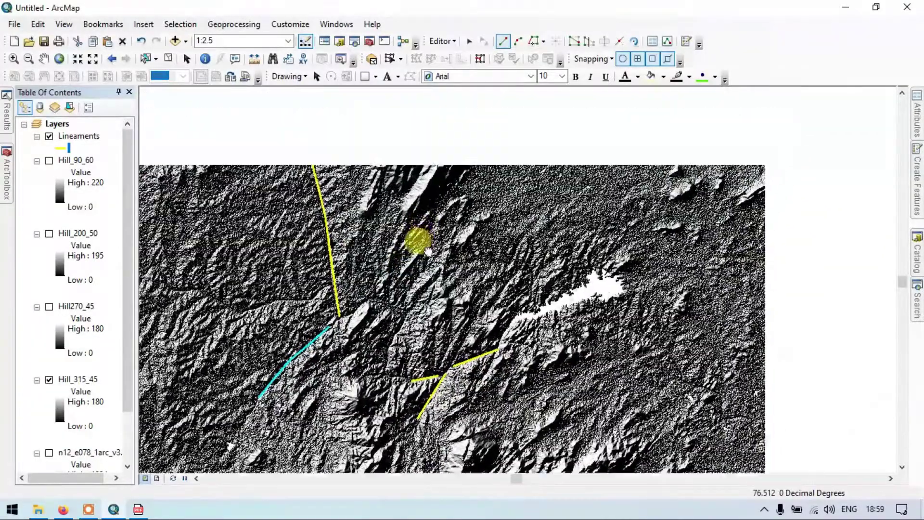
{"action": "key", "text": "Down"}
{"action": "key", "text": "Left"}
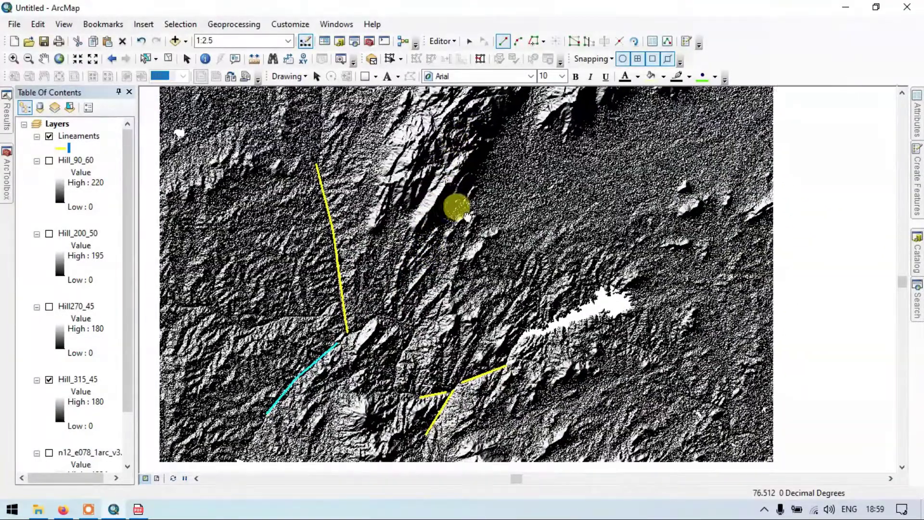
{"action": "left_click", "coordinate": [482, 146]}
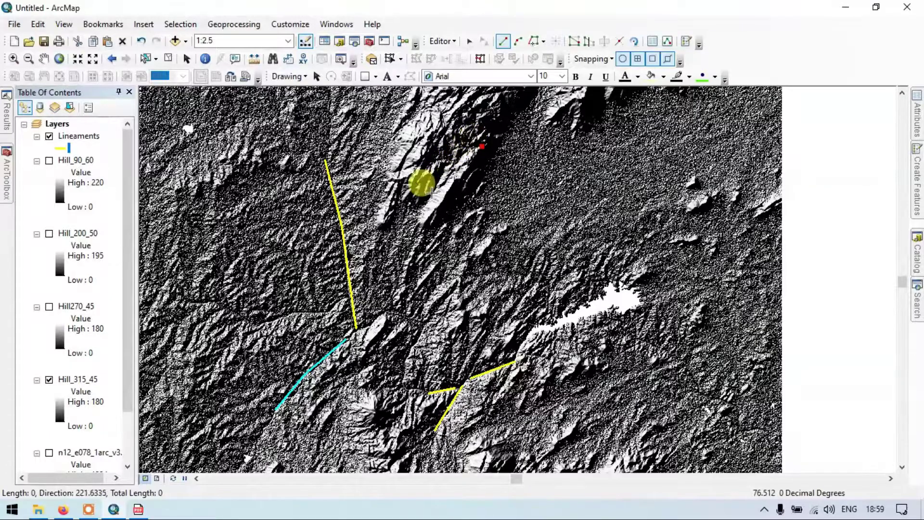
{"action": "double_click", "coordinate": [425, 221]}
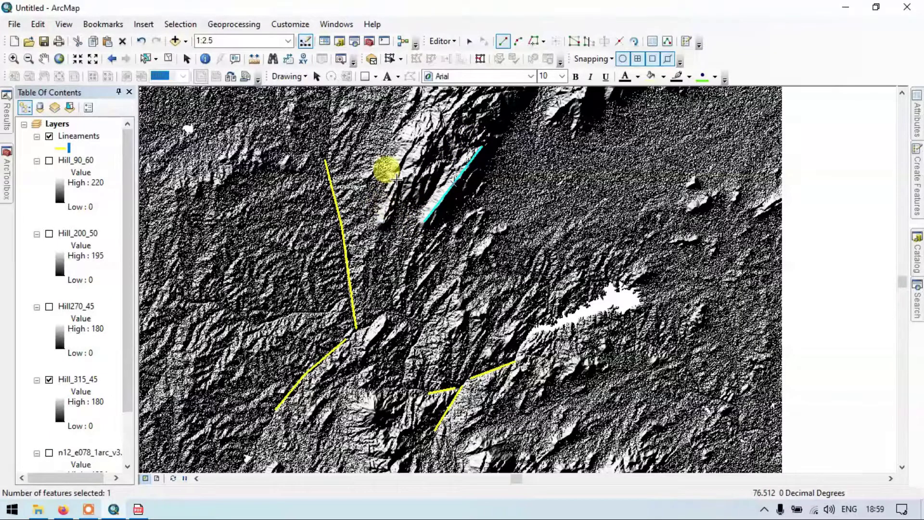
- Digitize a short southwest-trending lineament on the small ridge south of the bright ridge's edge lineament
{"action": "left_click_drag", "start_coordinate": [395, 178], "coordinate": [462, 152]}
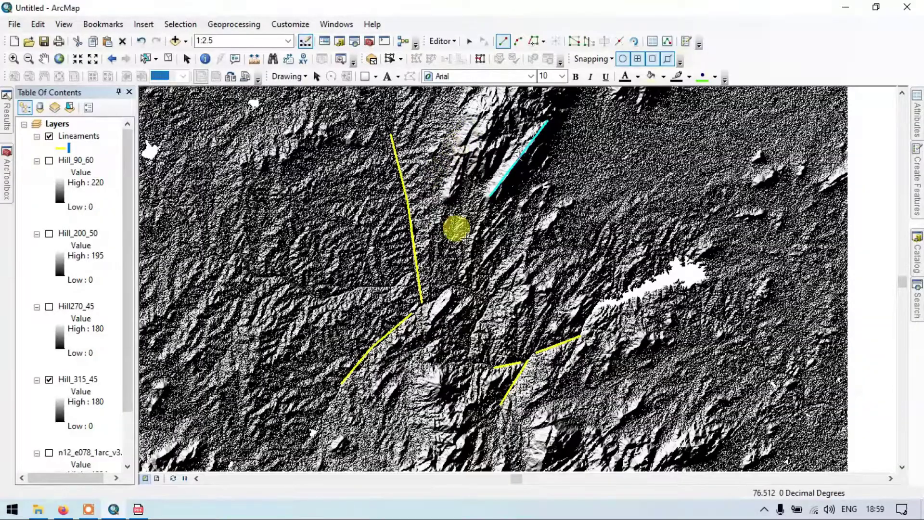
{"action": "scroll", "coordinate": [525, 195], "scroll_direction": "up", "scroll_amount": 2}
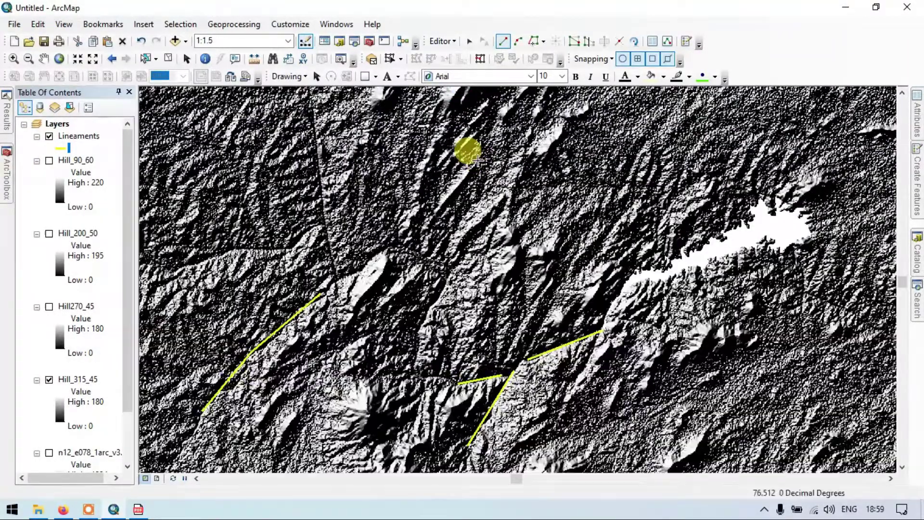
{"action": "left_click", "coordinate": [478, 160]}
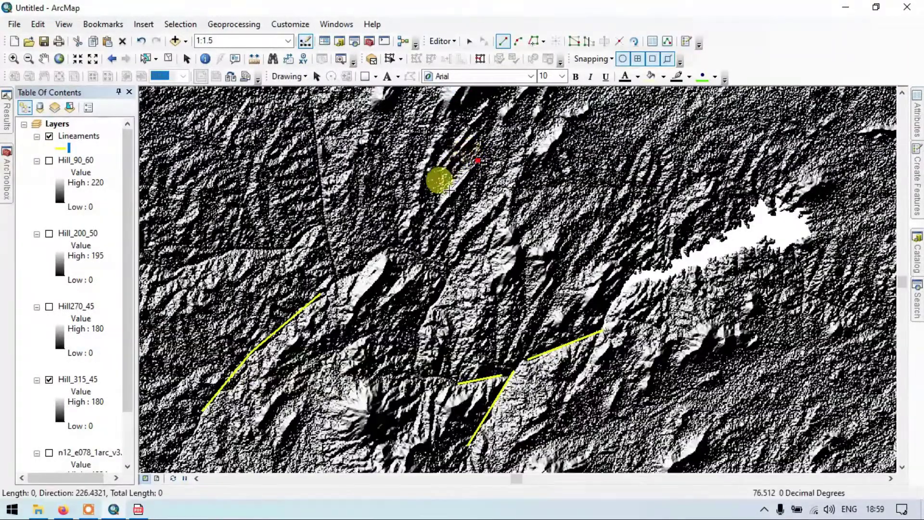
{"action": "double_click", "coordinate": [431, 220]}
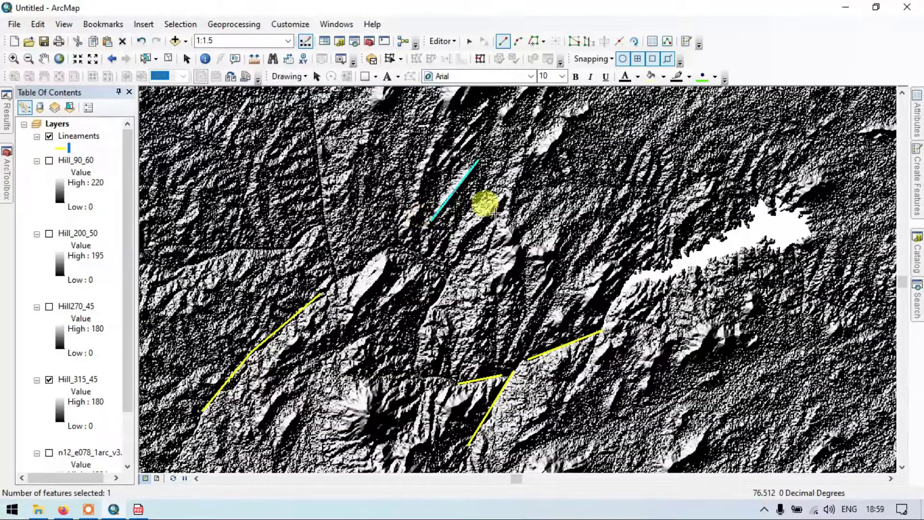
- Digitize a south-southwest-trending lineament ending at the valley junction southwest of the white water body
{"action": "scroll", "coordinate": [503, 195], "scroll_direction": "down", "scroll_amount": 2}
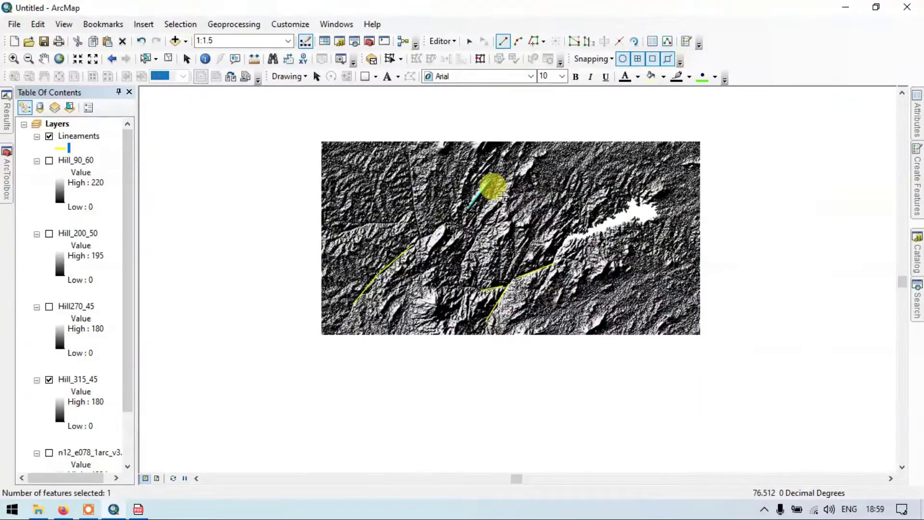
{"action": "scroll", "coordinate": [587, 214], "scroll_direction": "up", "scroll_amount": 3}
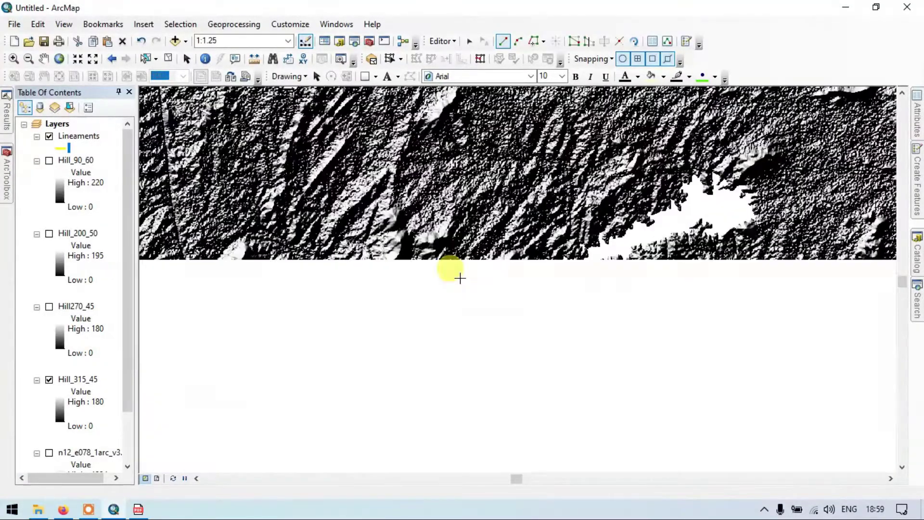
{"action": "left_click_drag", "start_coordinate": [460, 275], "coordinate": [522, 182]}
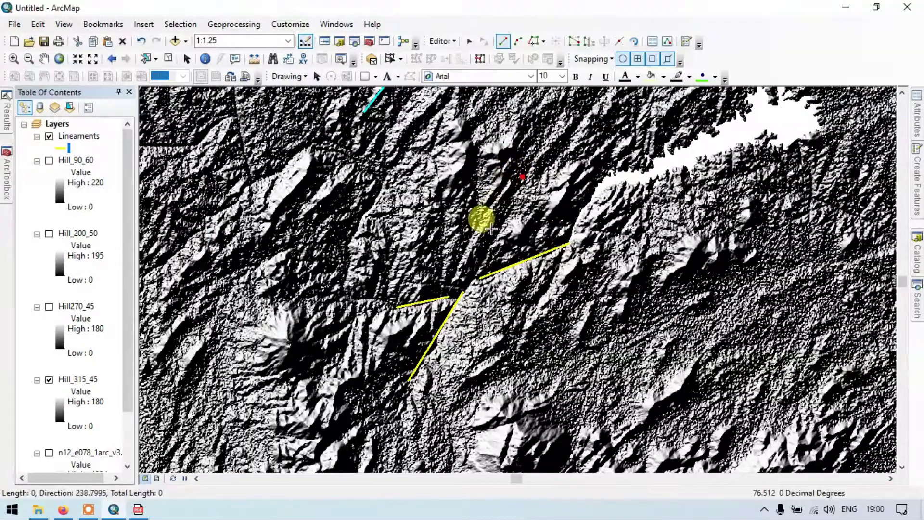
{"action": "double_click", "coordinate": [469, 275]}
- Digitize two short lineaments nearly end to end, one east-northeast and one eastward, west of the long south-southeast lineament's lower end
{"action": "scroll", "coordinate": [473, 251], "scroll_direction": "down", "scroll_amount": 1}
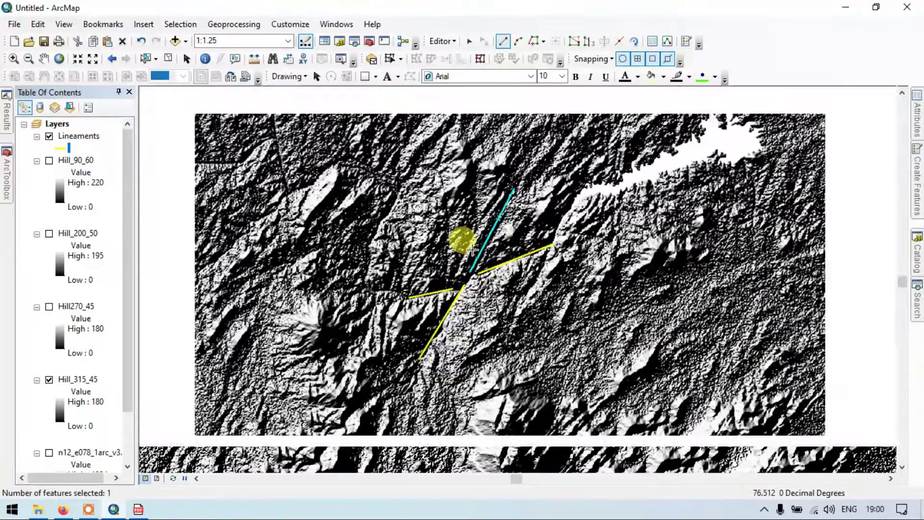
{"action": "scroll", "coordinate": [440, 192], "scroll_direction": "down", "scroll_amount": 1}
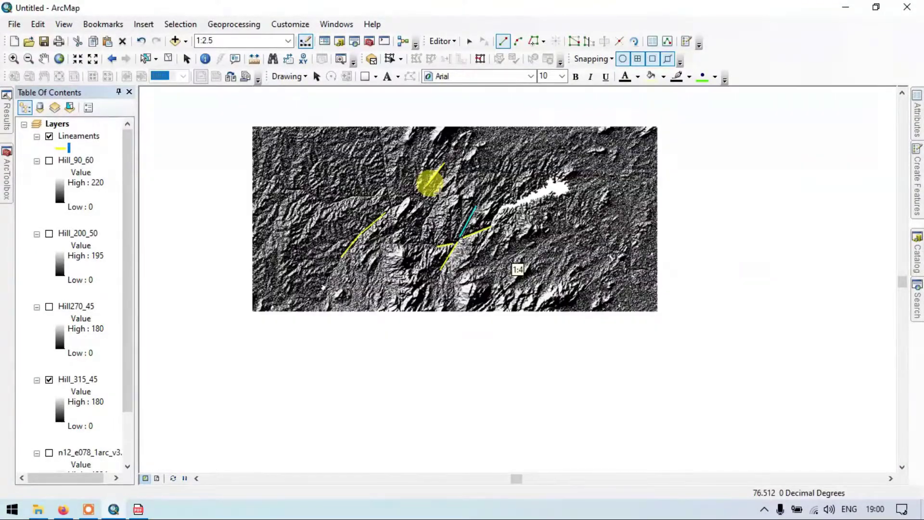
{"action": "left_click_drag", "start_coordinate": [310, 191], "coordinate": [450, 164]}
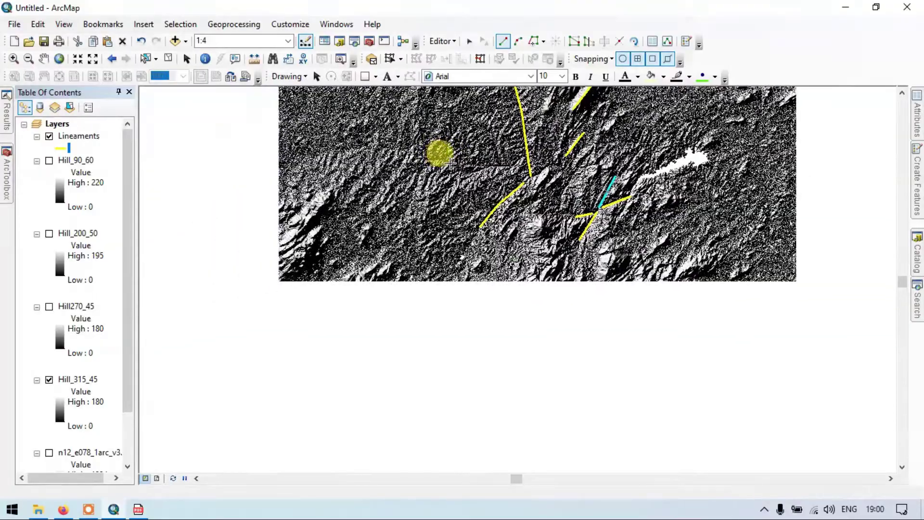
{"action": "scroll", "coordinate": [450, 164], "scroll_direction": "up", "scroll_amount": 2}
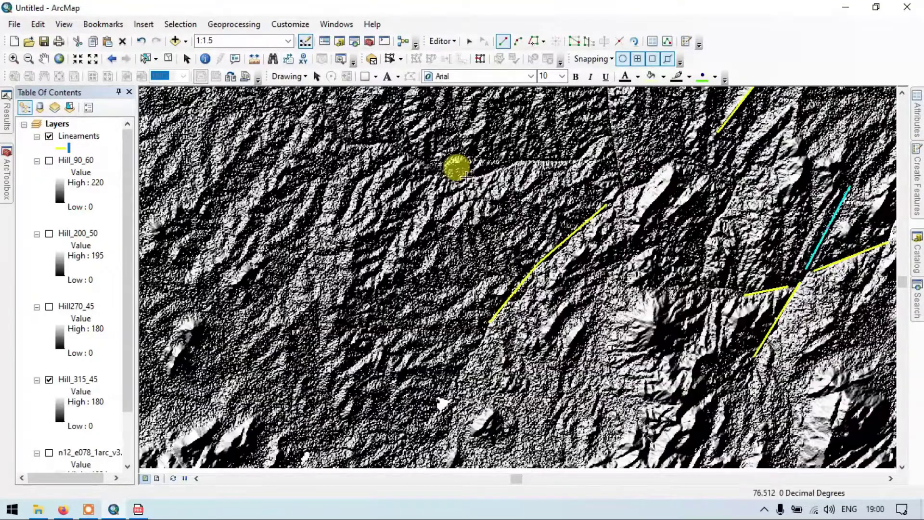
{"action": "double_click", "coordinate": [514, 161]}
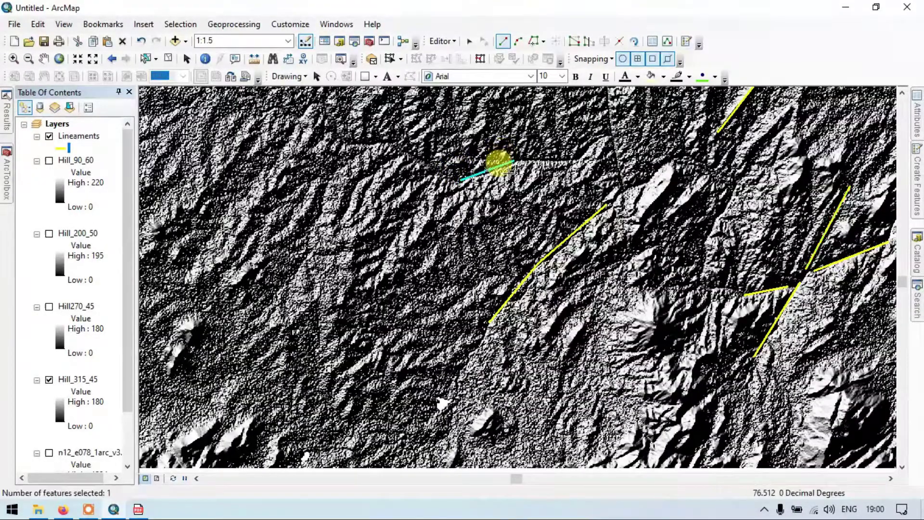
{"action": "left_click", "coordinate": [522, 158]}
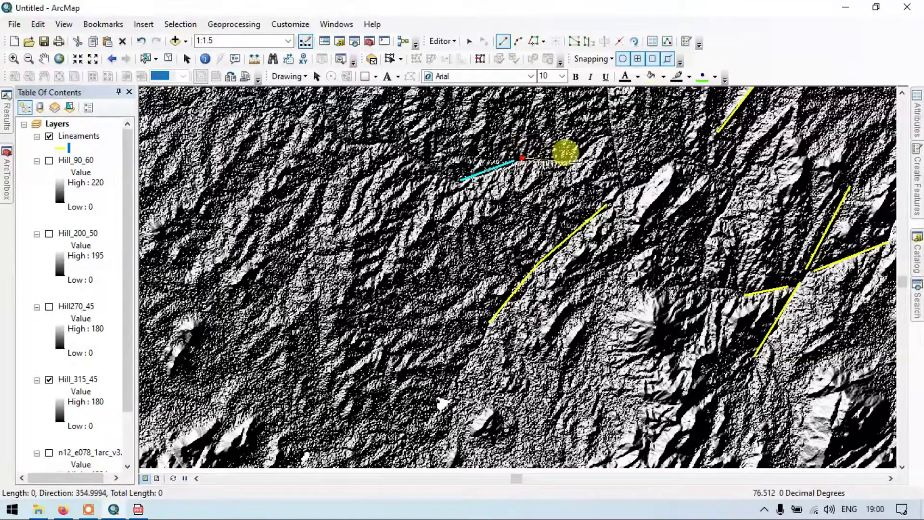
{"action": "double_click", "coordinate": [579, 160]}
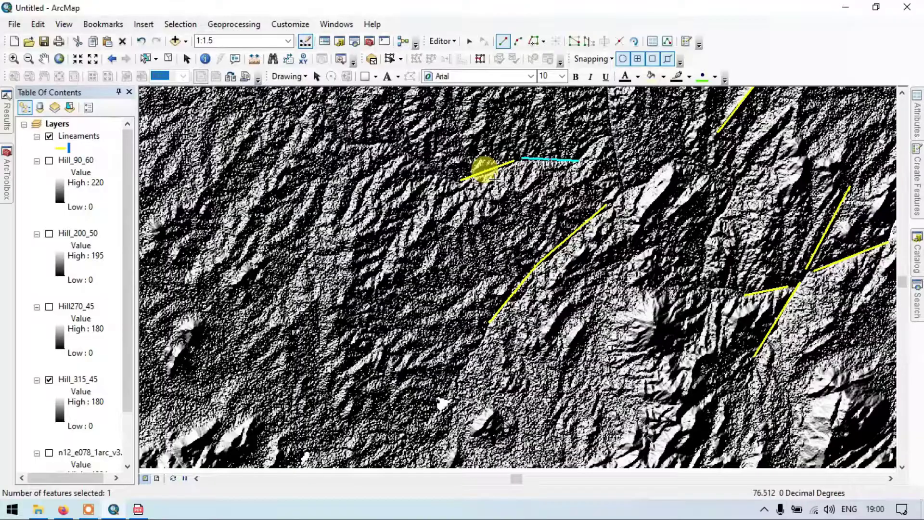
- Digitize a nearly north-south lineament in the valley northeast of the crescent-shaped hill, west of the northern lineament group
{"action": "scroll", "coordinate": [394, 153], "scroll_direction": "up", "scroll_amount": 3}
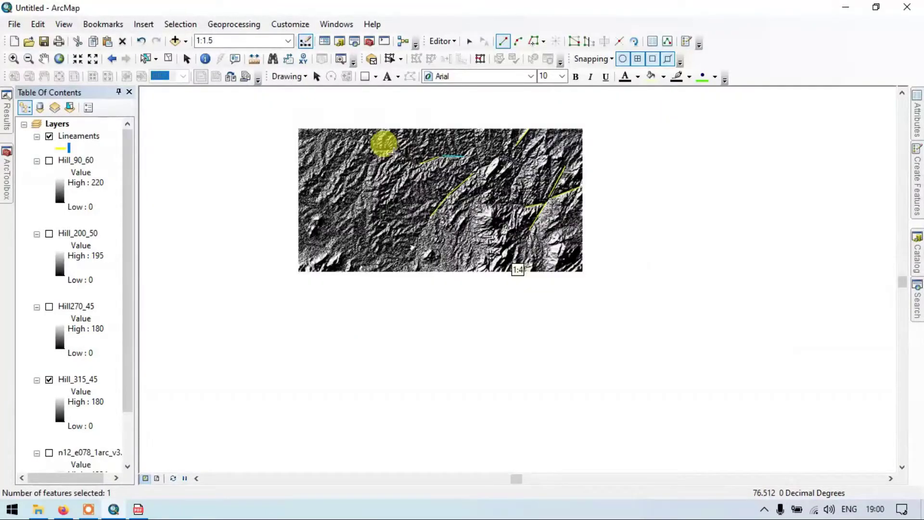
{"action": "scroll", "coordinate": [394, 154], "scroll_direction": "down", "scroll_amount": 3}
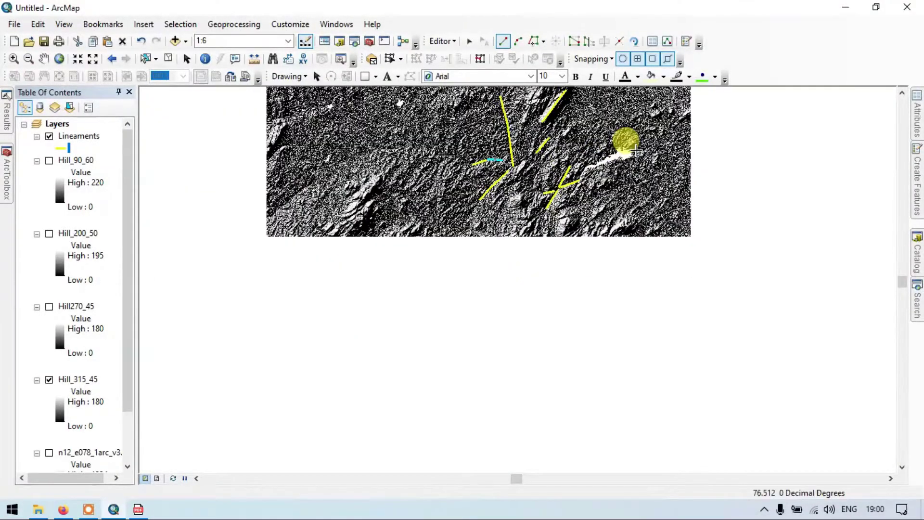
{"action": "left_click_drag", "start_coordinate": [635, 150], "coordinate": [547, 268]}
{"action": "left_click_drag", "start_coordinate": [430, 144], "coordinate": [518, 197]}
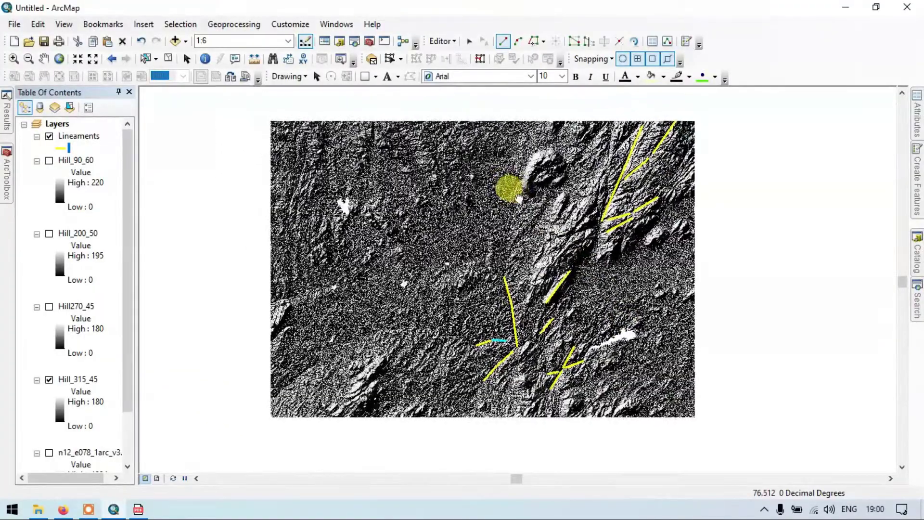
{"action": "scroll", "coordinate": [602, 106], "scroll_direction": "down", "scroll_amount": 2}
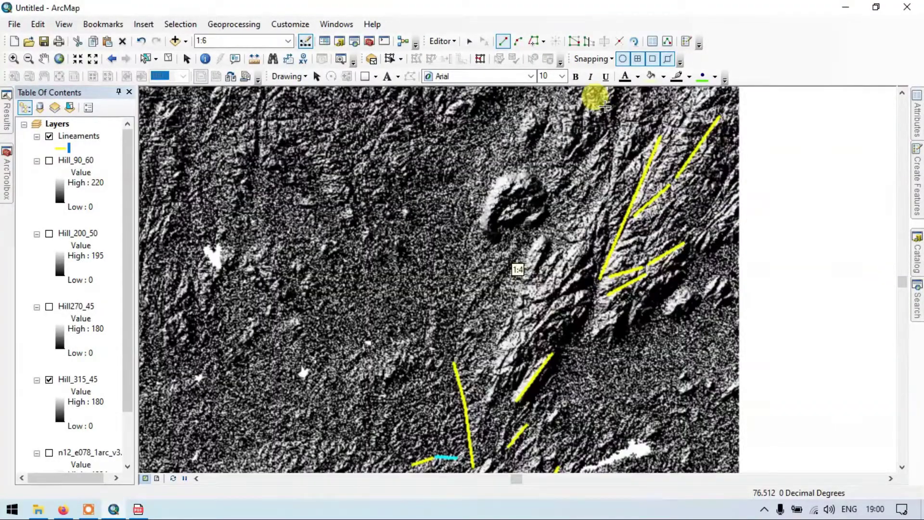
{"action": "scroll", "coordinate": [611, 102], "scroll_direction": "down", "scroll_amount": 1}
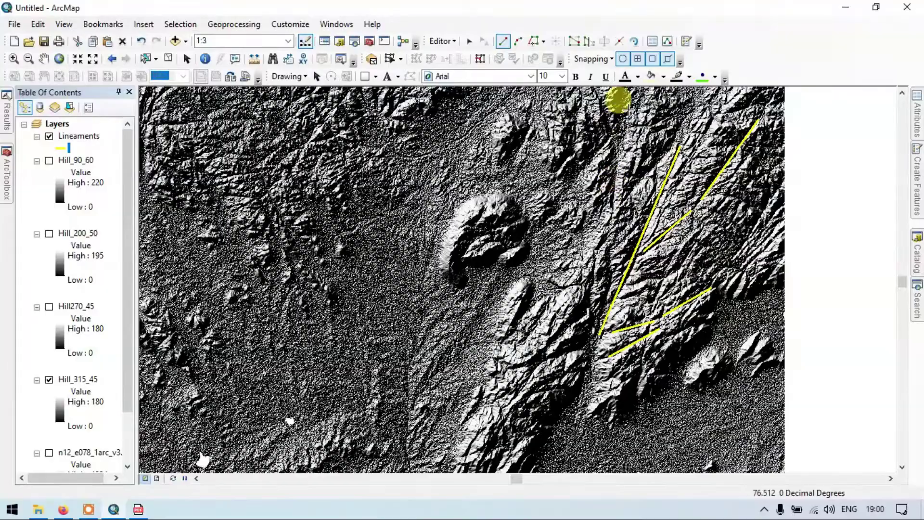
{"action": "left_click", "coordinate": [621, 91]}
{"action": "double_click", "coordinate": [611, 206]}
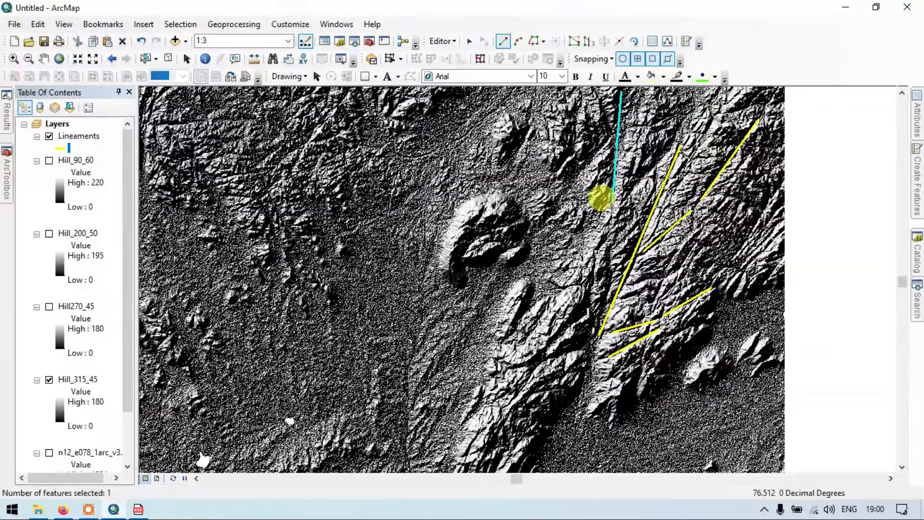
{"action": "scroll", "coordinate": [437, 202], "scroll_direction": "up", "scroll_amount": 3}
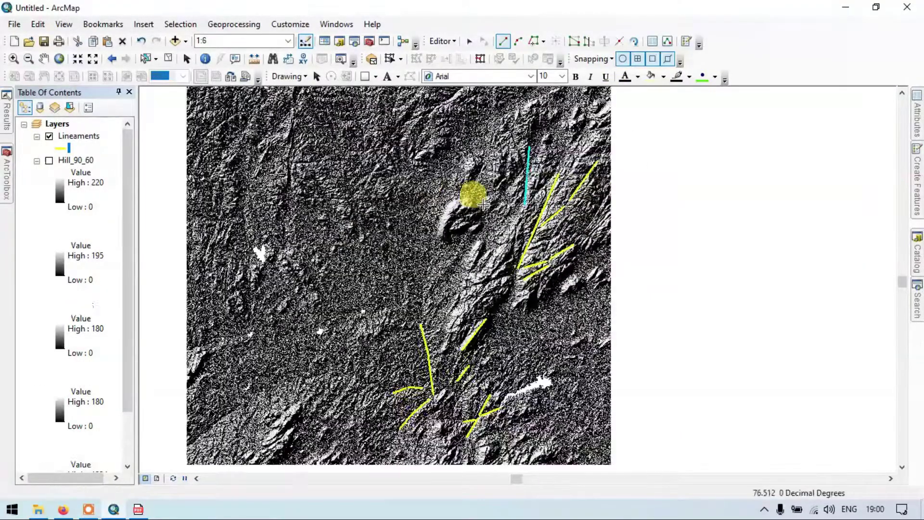
- Hide the Hill_315_45 hillshade and display Hill270_45 beneath the lineaments
{"action": "left_click_drag", "start_coordinate": [352, 189], "coordinate": [419, 193]}
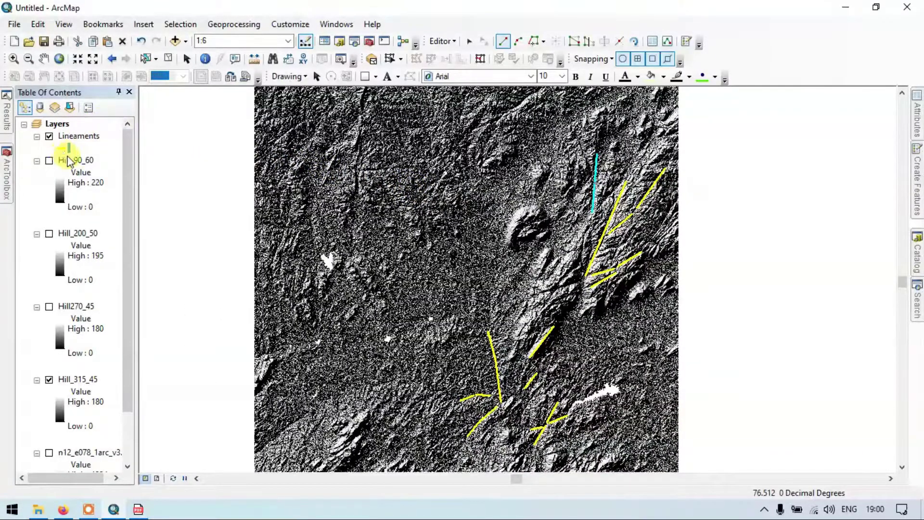
{"action": "left_click", "coordinate": [49, 380]}
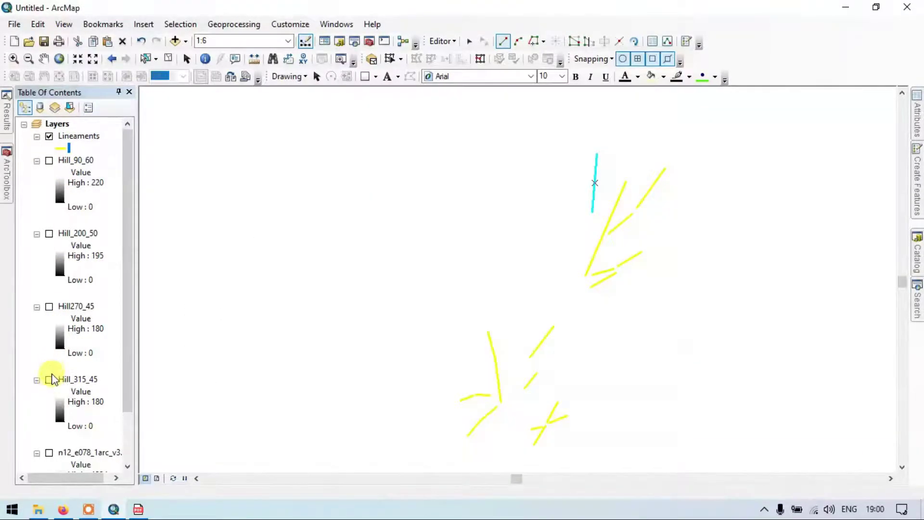
{"action": "left_click", "coordinate": [49, 307]}
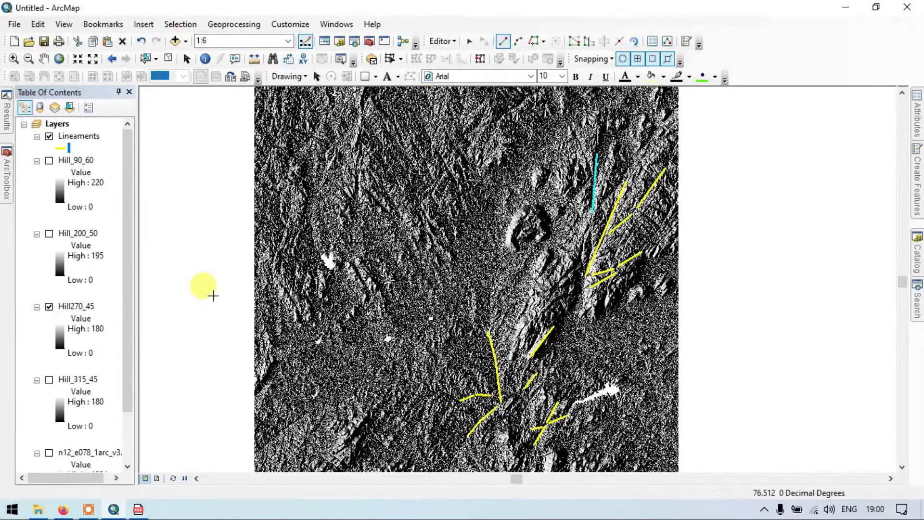
- Digitize a south-southeast-trending lineament along the ridges northwest of the crescent-shaped hill
{"action": "scroll", "coordinate": [400, 137], "scroll_direction": "up", "scroll_amount": 2}
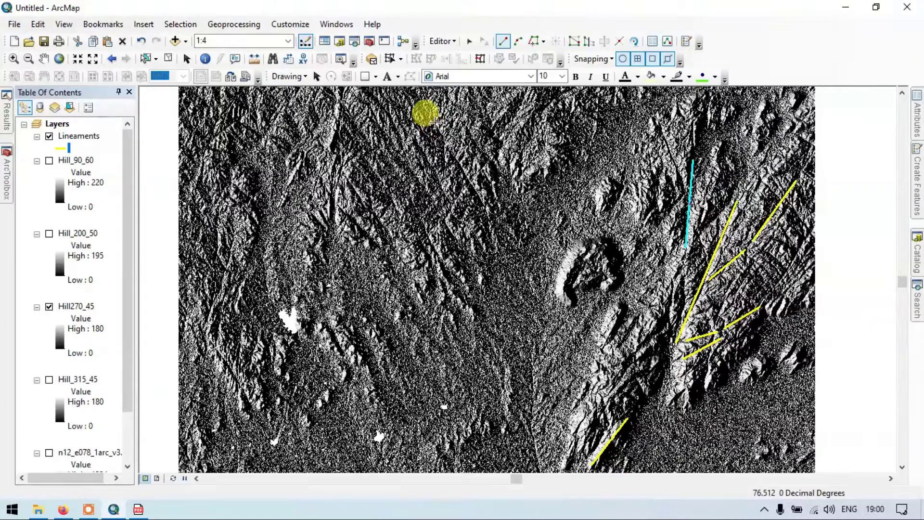
{"action": "left_click", "coordinate": [435, 122]}
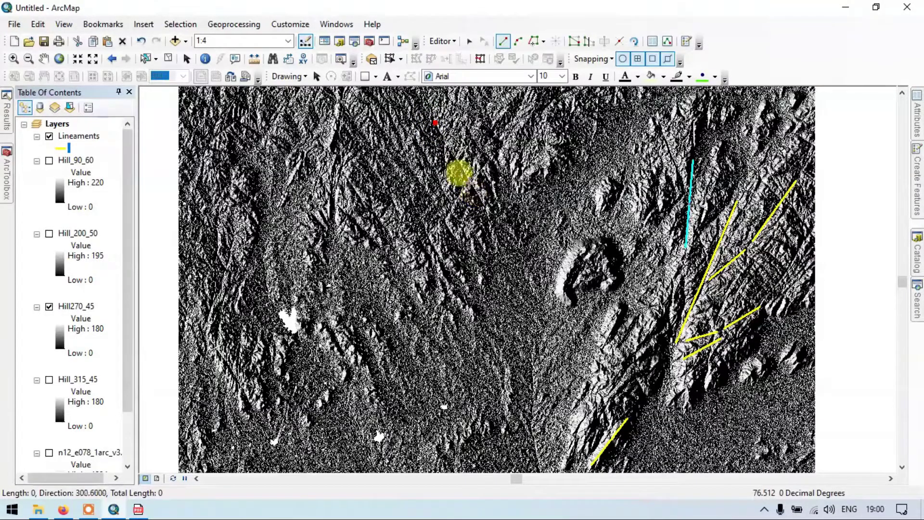
{"action": "left_click", "coordinate": [459, 163]}
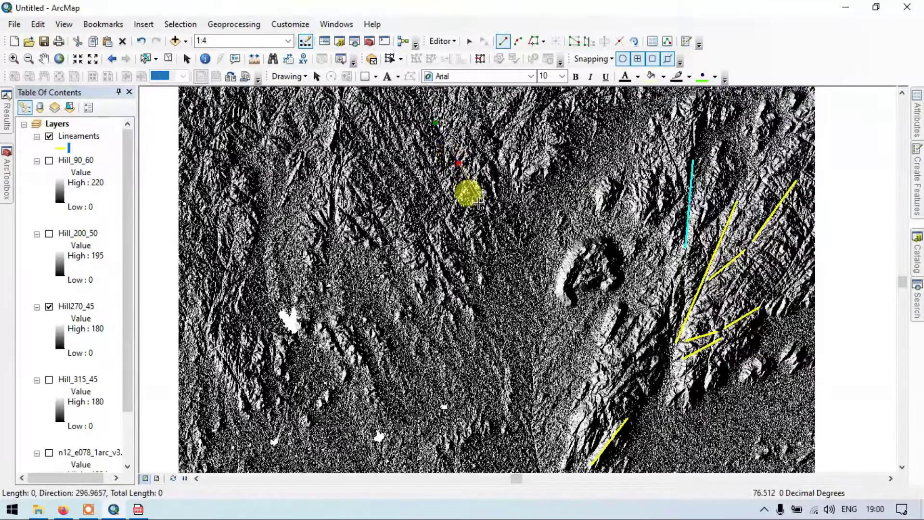
{"action": "double_click", "coordinate": [484, 203]}
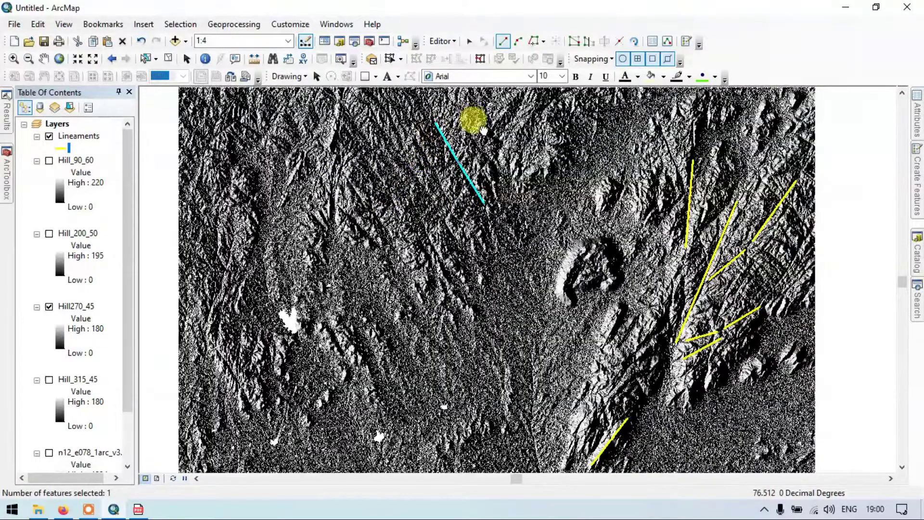
- Digitize a short southwest-trending lineament north of the crescent-shaped hill, northeast of the new south-southeast lineament
{"action": "left_click_drag", "start_coordinate": [475, 117], "coordinate": [434, 169]}
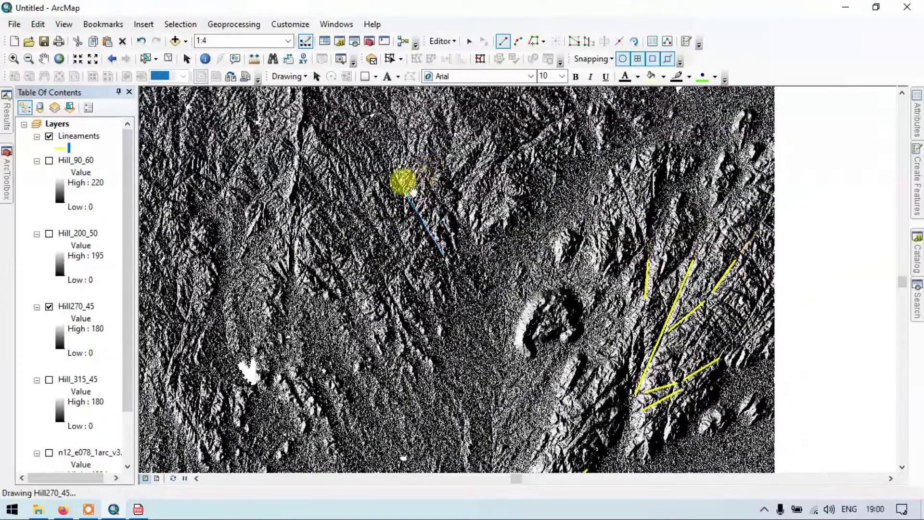
{"action": "left_click", "coordinate": [570, 109]}
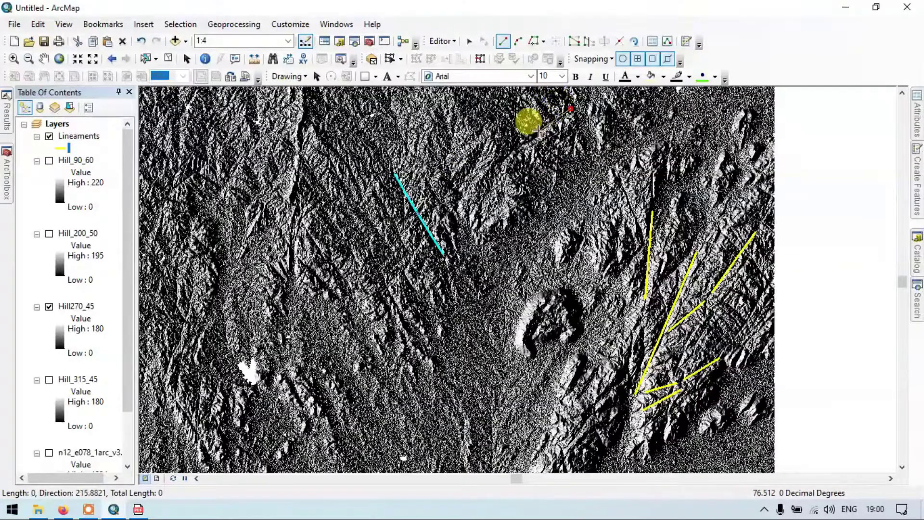
{"action": "left_click", "coordinate": [551, 123]}
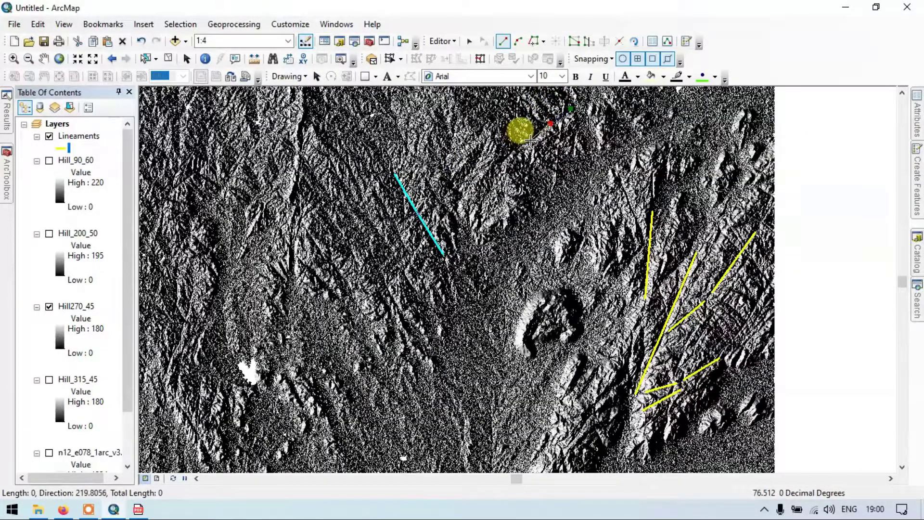
{"action": "double_click", "coordinate": [530, 140]}
- Digitize a bending, nearly north-south lineament along the narrow bright ridge in the northwestern part of the hillshade
{"action": "key", "text": "Down"}
{"action": "key", "text": "Left"}
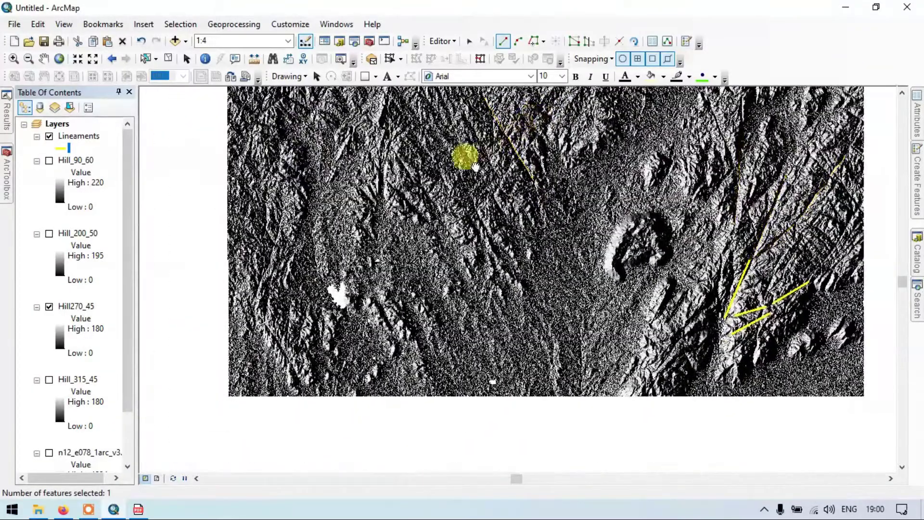
{"action": "key", "text": "Up"}
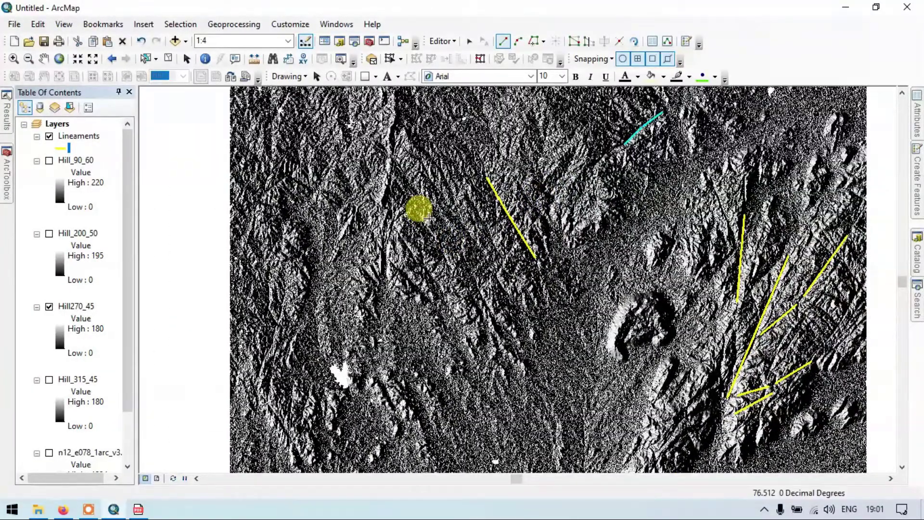
{"action": "scroll", "coordinate": [429, 219], "scroll_direction": "up", "scroll_amount": 2}
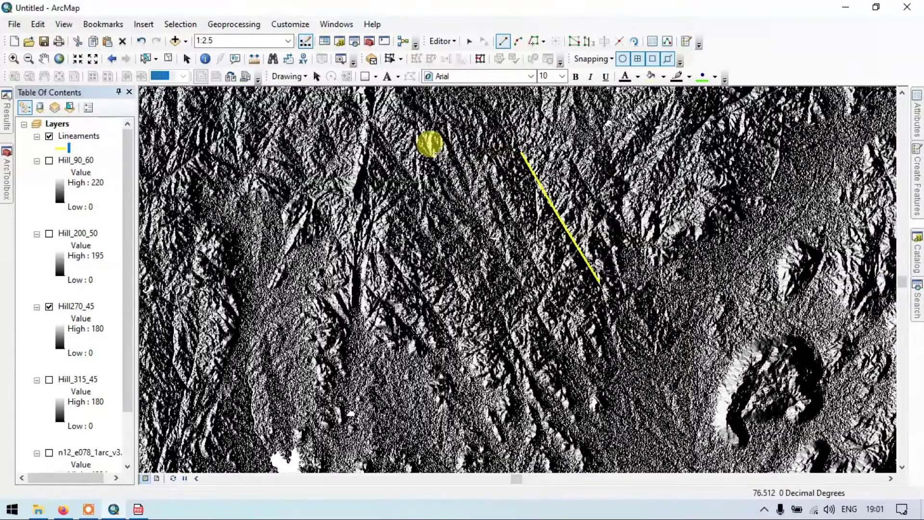
{"action": "left_click_drag", "start_coordinate": [429, 144], "coordinate": [453, 217]}
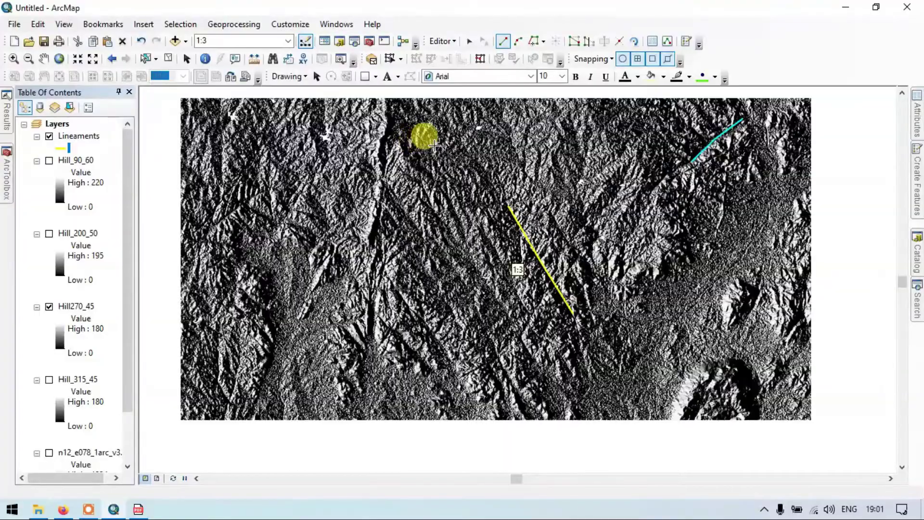
{"action": "scroll", "coordinate": [416, 146], "scroll_direction": "down", "scroll_amount": 1}
{"action": "left_click_drag", "start_coordinate": [400, 149], "coordinate": [415, 191]}
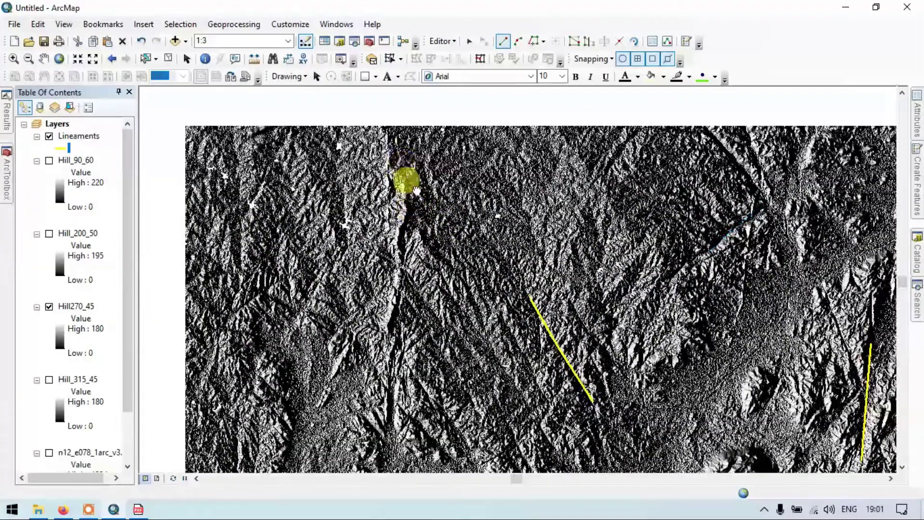
{"action": "left_click", "coordinate": [403, 180]}
{"action": "left_click", "coordinate": [406, 214]}
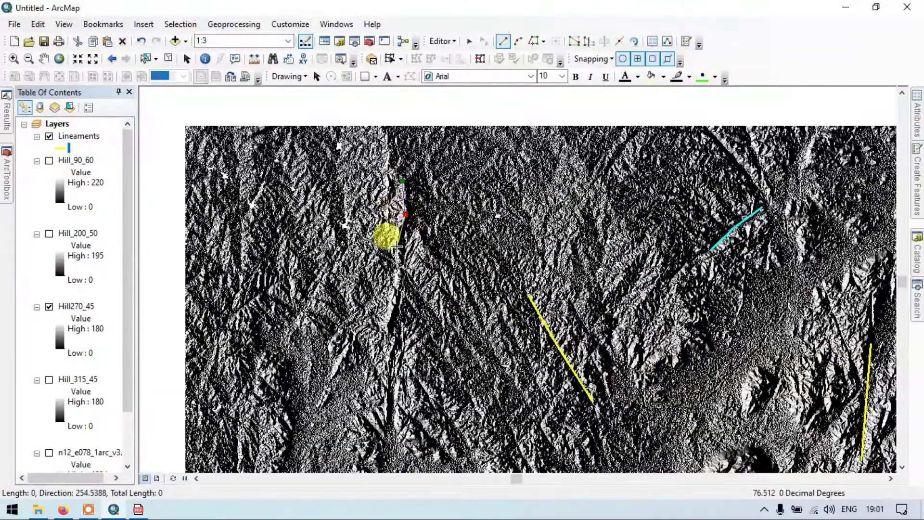
{"action": "left_click", "coordinate": [397, 251]}
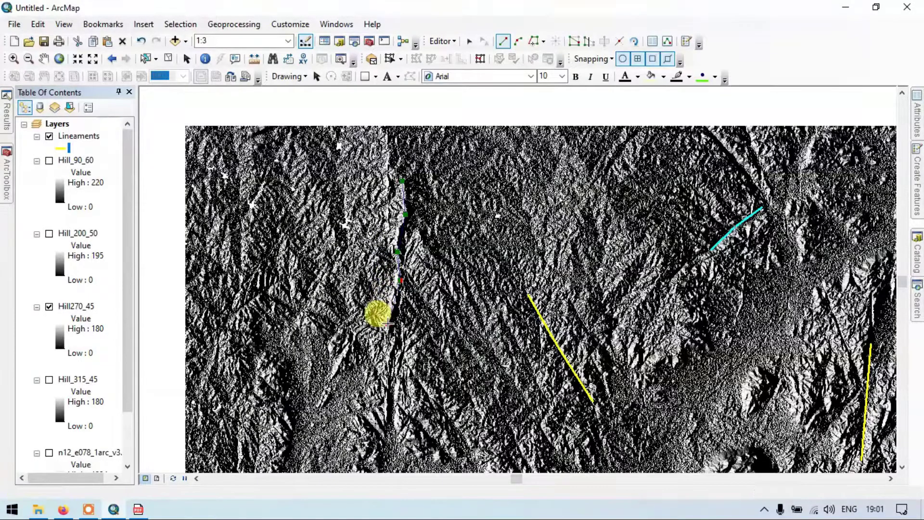
{"action": "double_click", "coordinate": [388, 324]}
- Digitize a north-south lineament ending just above the upper end of the long south-southeast lineament
{"action": "scroll", "coordinate": [462, 282], "scroll_direction": "up", "scroll_amount": 2}
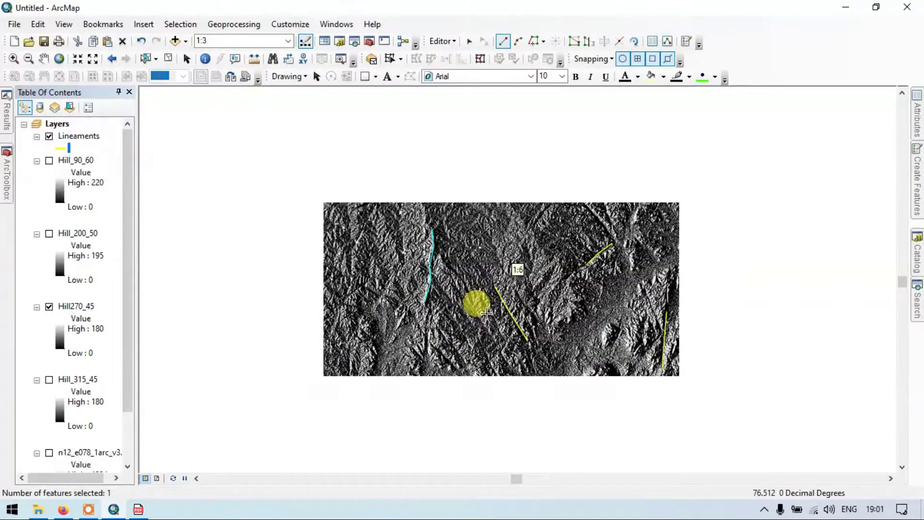
{"action": "left_click_drag", "start_coordinate": [461, 291], "coordinate": [433, 200]}
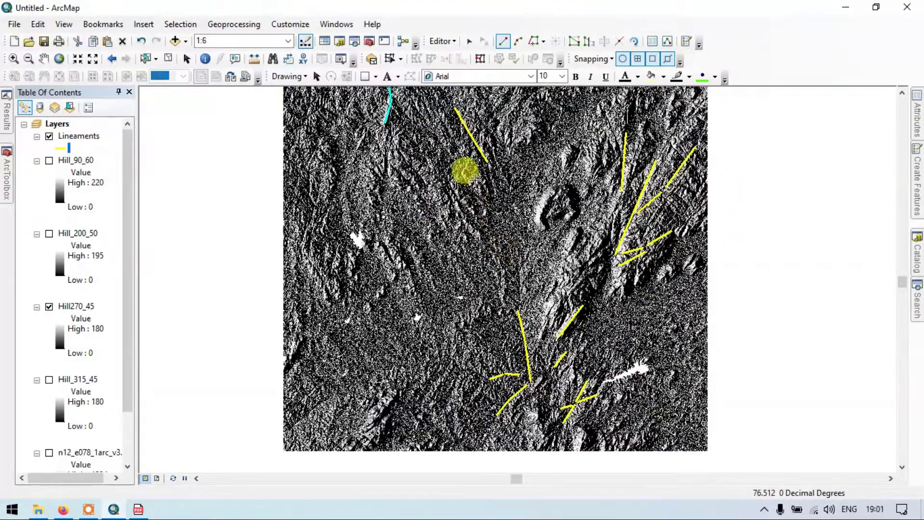
{"action": "scroll", "coordinate": [524, 266], "scroll_direction": "down", "scroll_amount": 2}
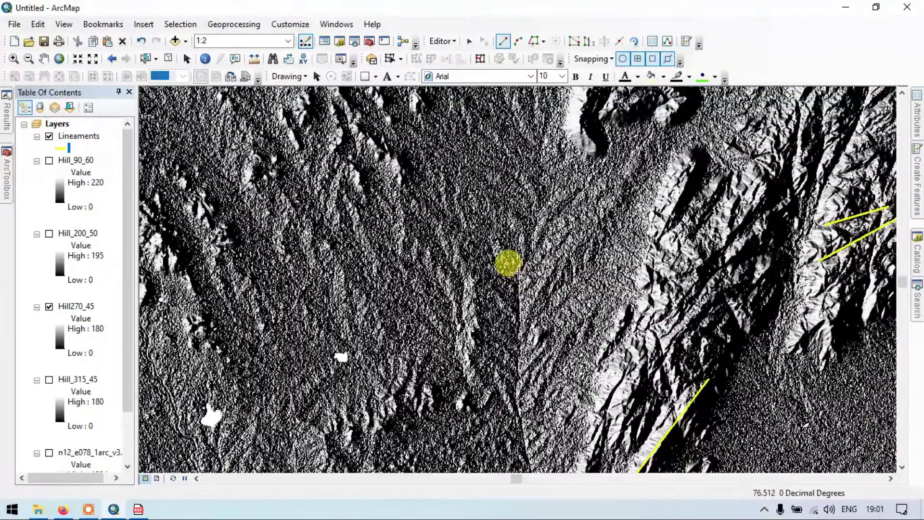
{"action": "left_click", "coordinate": [519, 273]}
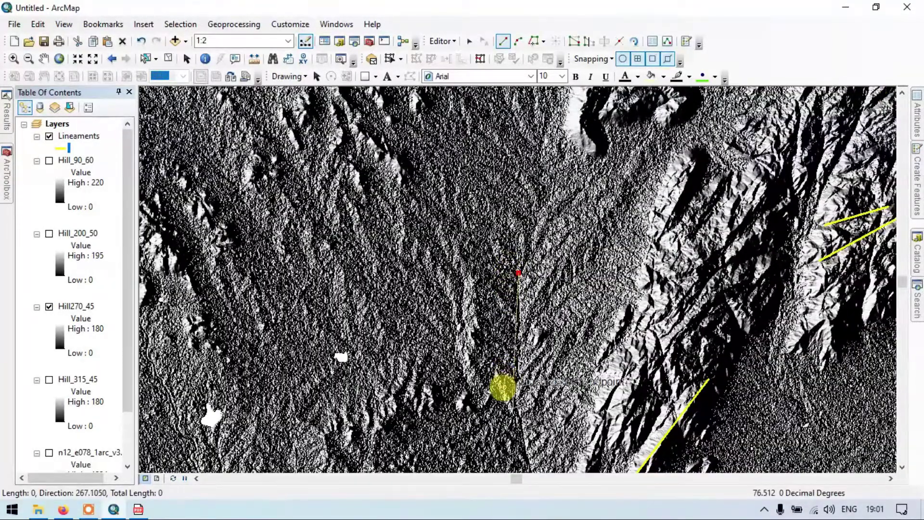
{"action": "double_click", "coordinate": [505, 378]}
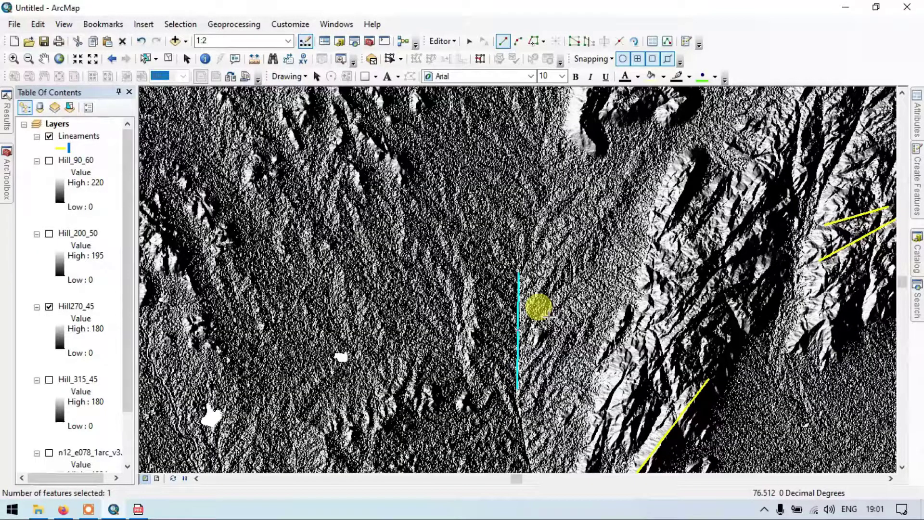
- Hide the Hill270_45 hillshade and display Hill_200_50 beneath the lineaments
{"action": "scroll", "coordinate": [549, 316], "scroll_direction": "up", "scroll_amount": 2}
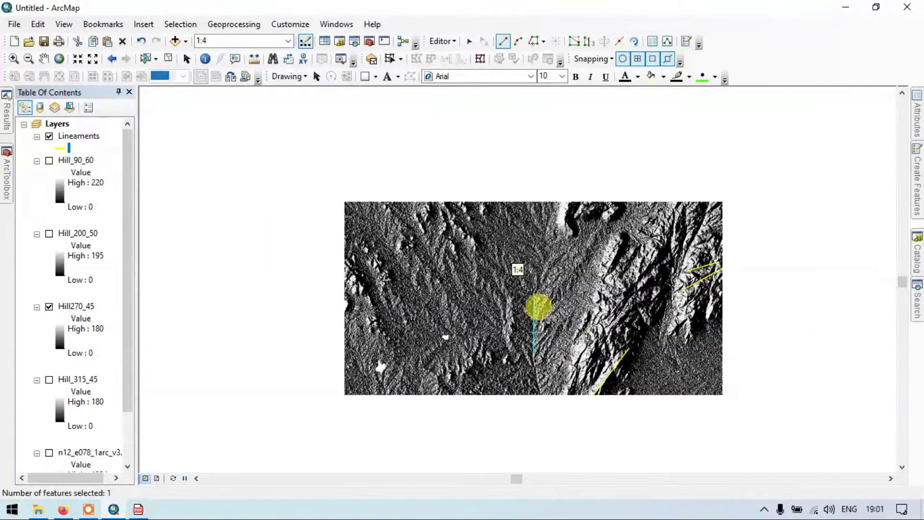
{"action": "scroll", "coordinate": [549, 317], "scroll_direction": "up", "scroll_amount": 2}
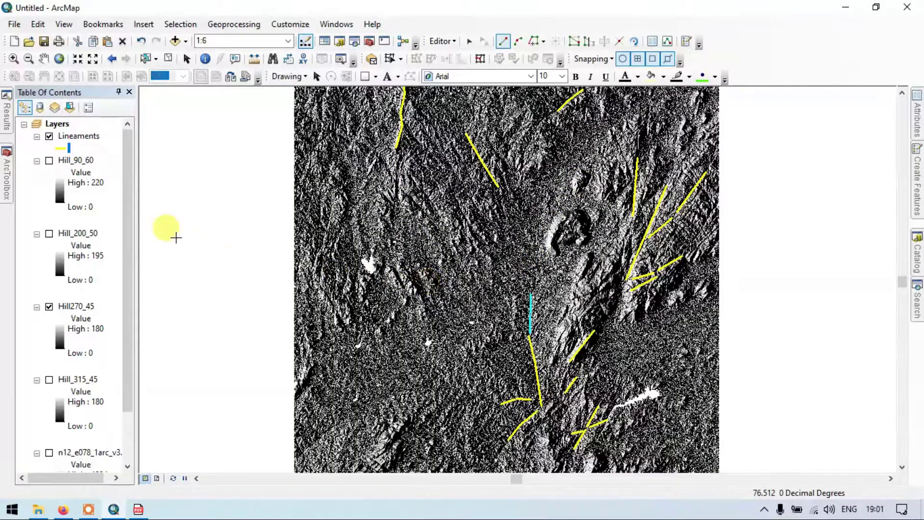
{"action": "left_click", "coordinate": [50, 307]}
{"action": "left_click", "coordinate": [49, 234]}
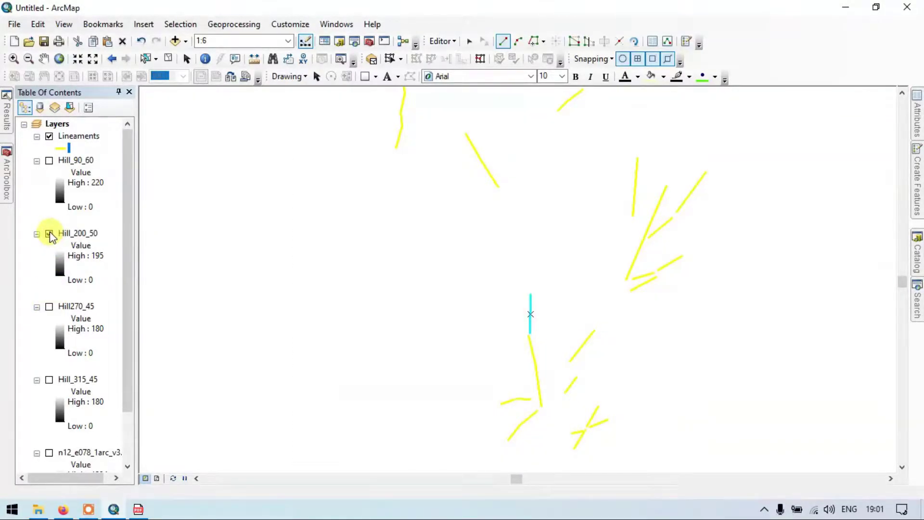
- Digitize an east-southeast-trending lineament ending on the southwest-trending lineament near the long south-southeast lineament's lower end
{"action": "scroll", "coordinate": [577, 220], "scroll_direction": "up", "scroll_amount": 2}
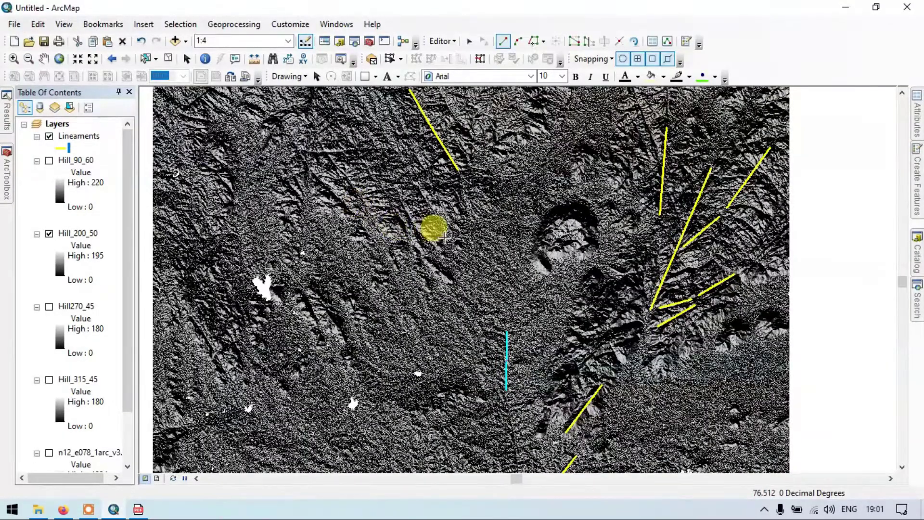
{"action": "scroll", "coordinate": [434, 226], "scroll_direction": "down", "scroll_amount": 2}
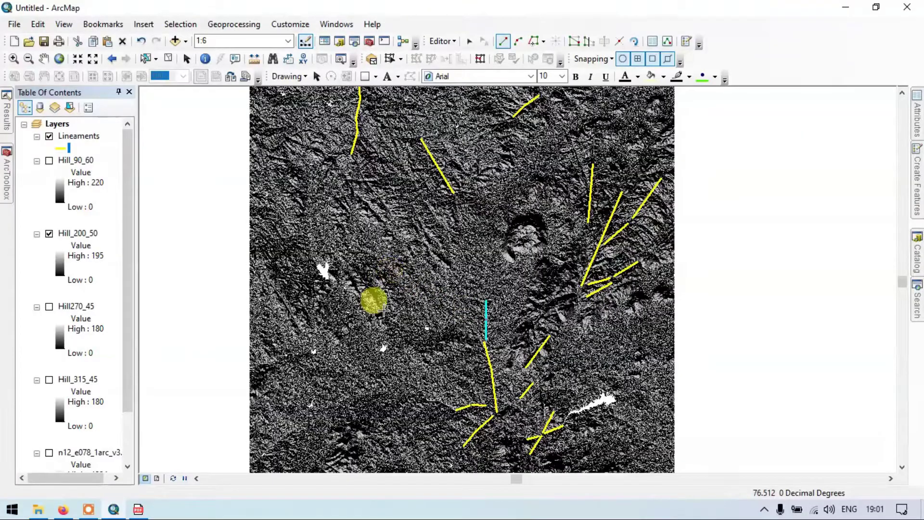
{"action": "left_click_drag", "start_coordinate": [371, 299], "coordinate": [398, 214]}
{"action": "scroll", "coordinate": [496, 355], "scroll_direction": "up", "scroll_amount": 2}
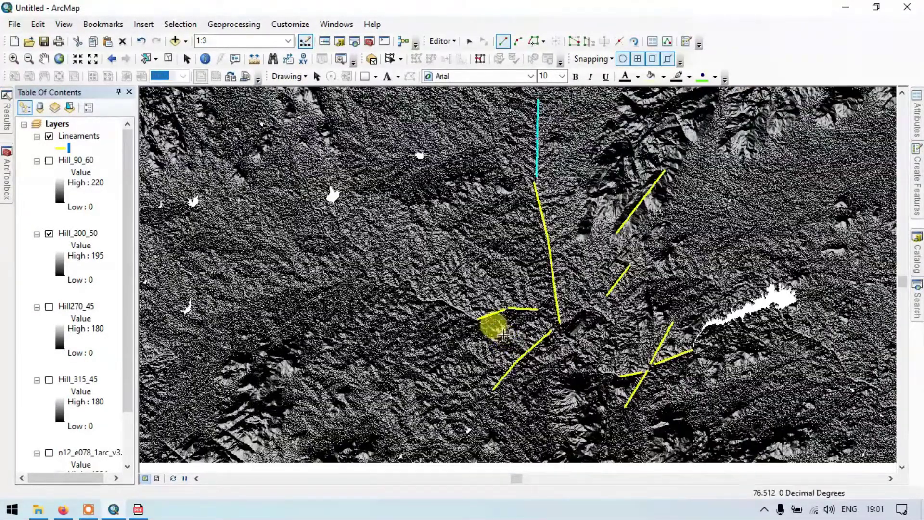
{"action": "left_click", "coordinate": [442, 300]}
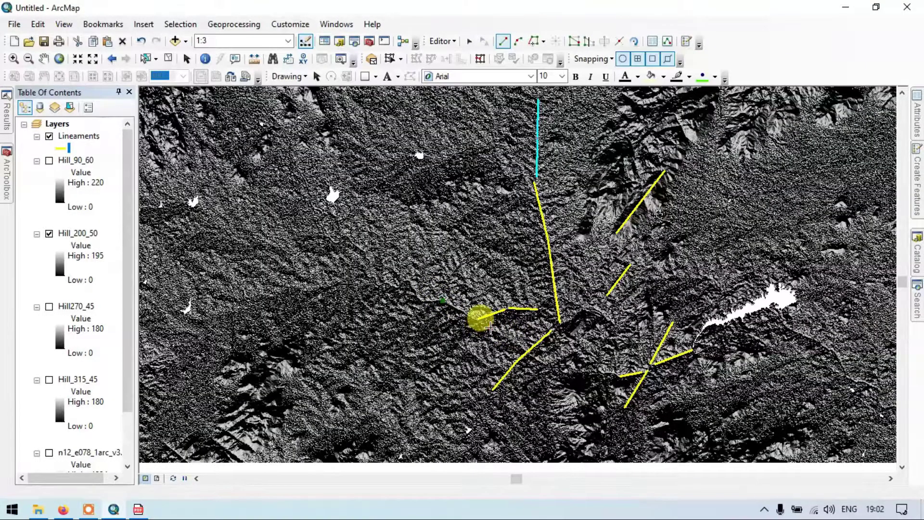
{"action": "left_click", "coordinate": [490, 327]}
{"action": "double_click", "coordinate": [524, 346]}
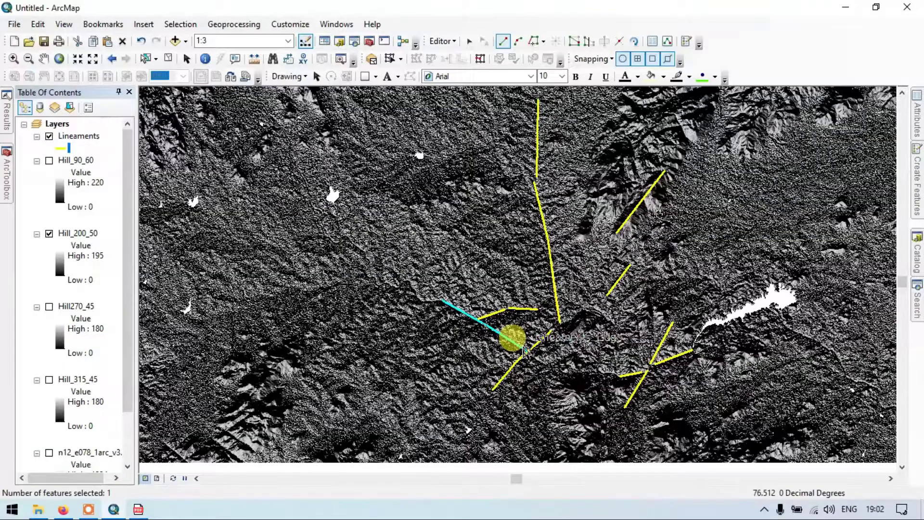
- Digitize a slightly bending southeast-trending lineament along the ridge west-northwest of the large crescent-shaped hill on Hill_200_50
{"action": "left_click_drag", "start_coordinate": [283, 270], "coordinate": [419, 243]}
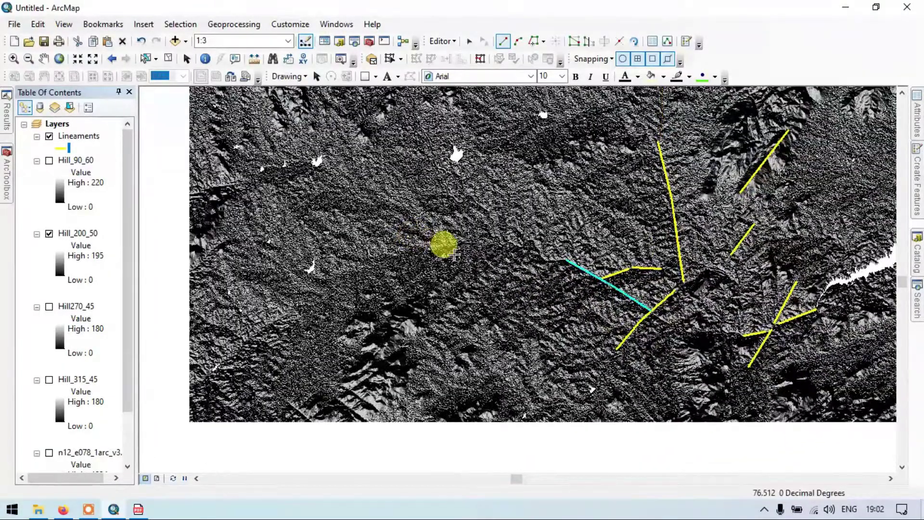
{"action": "scroll", "coordinate": [435, 244], "scroll_direction": "up", "scroll_amount": 3}
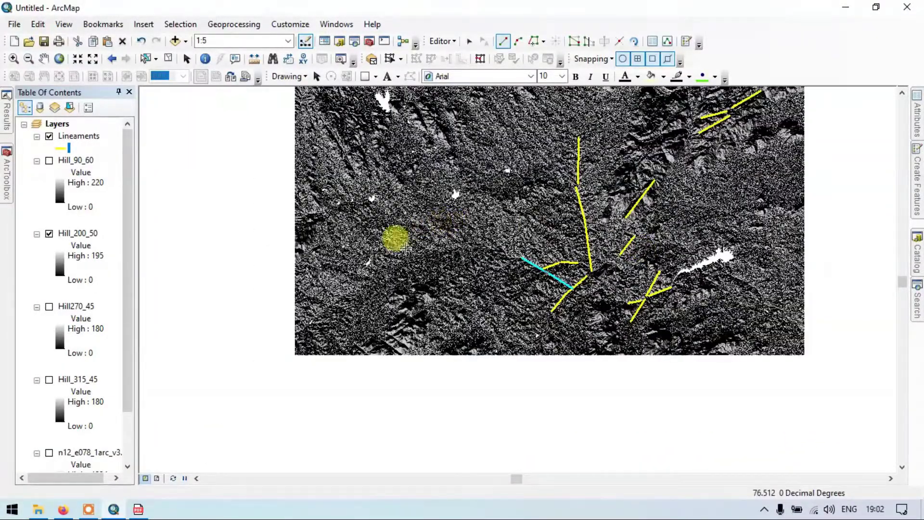
{"action": "scroll", "coordinate": [428, 240], "scroll_direction": "up", "scroll_amount": 2}
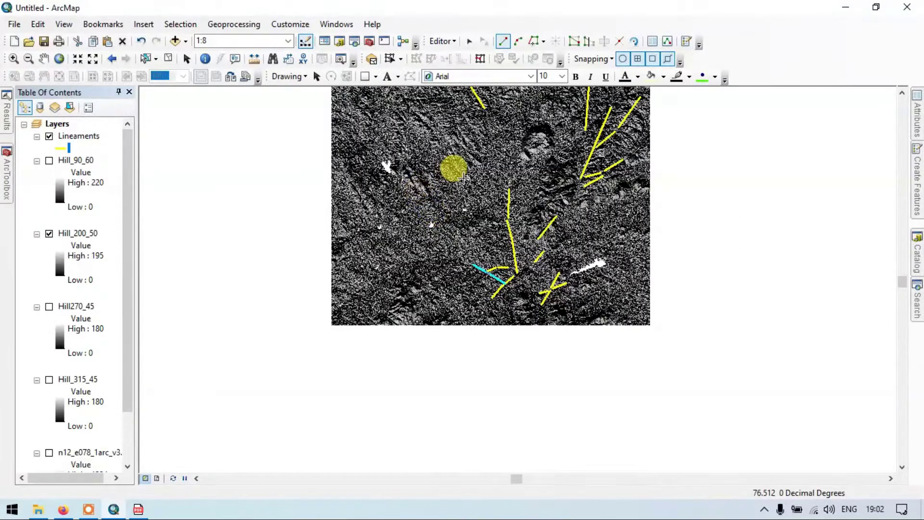
{"action": "scroll", "coordinate": [450, 168], "scroll_direction": "down", "scroll_amount": 3}
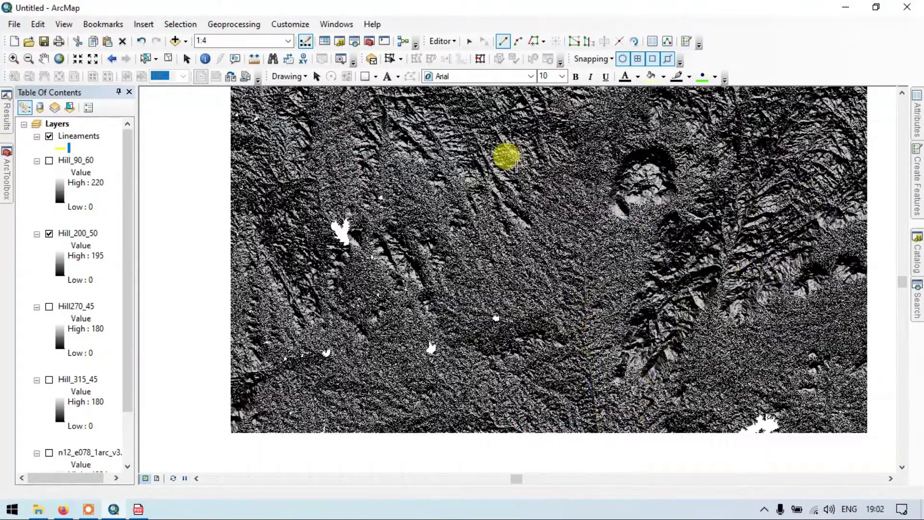
{"action": "scroll", "coordinate": [516, 166], "scroll_direction": "down", "scroll_amount": 1}
{"action": "scroll", "coordinate": [516, 166], "scroll_direction": "down", "scroll_amount": 1}
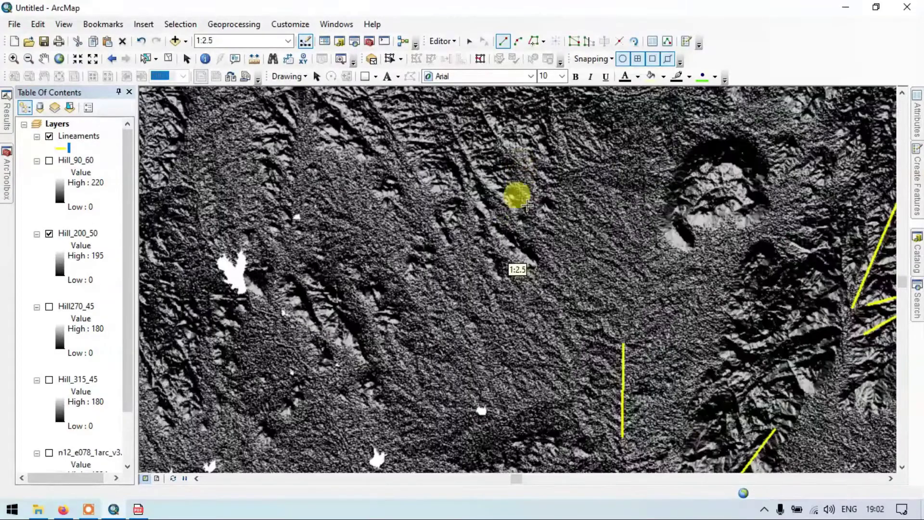
{"action": "left_click_drag", "start_coordinate": [510, 192], "coordinate": [459, 191]}
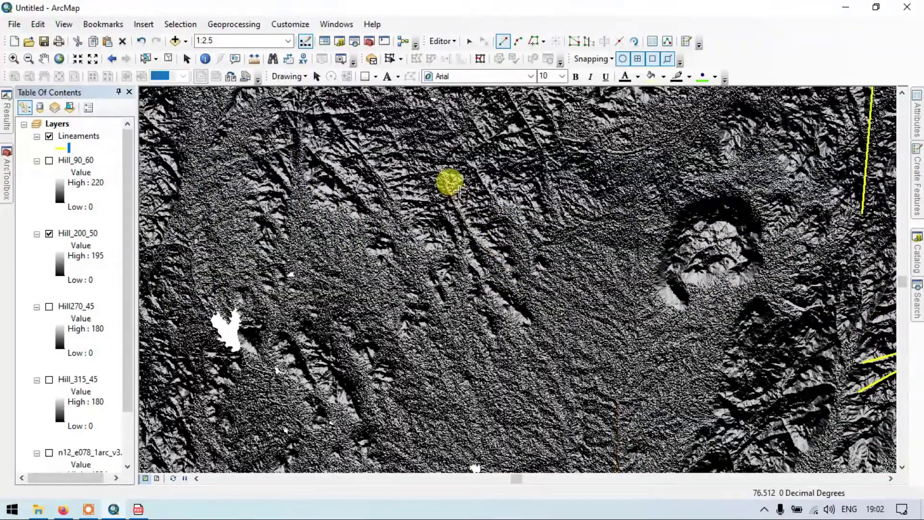
{"action": "left_click", "coordinate": [455, 194]}
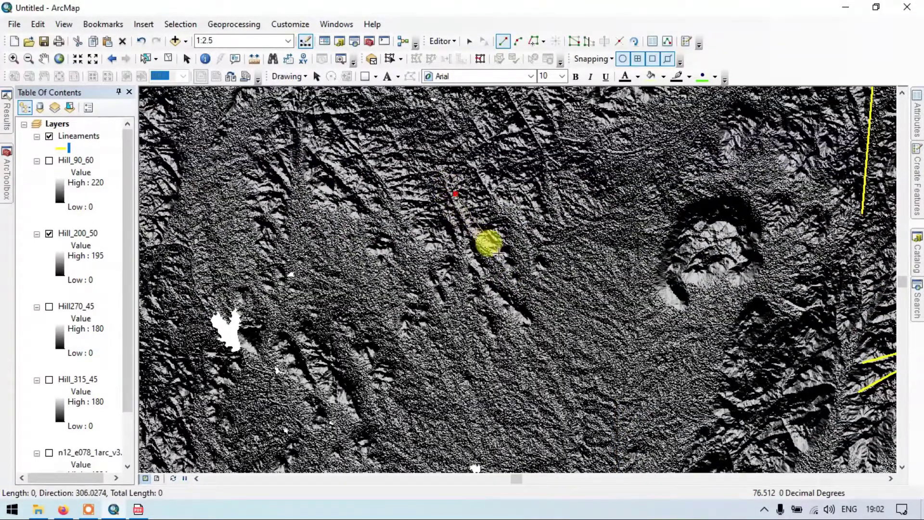
{"action": "left_click", "coordinate": [483, 238]}
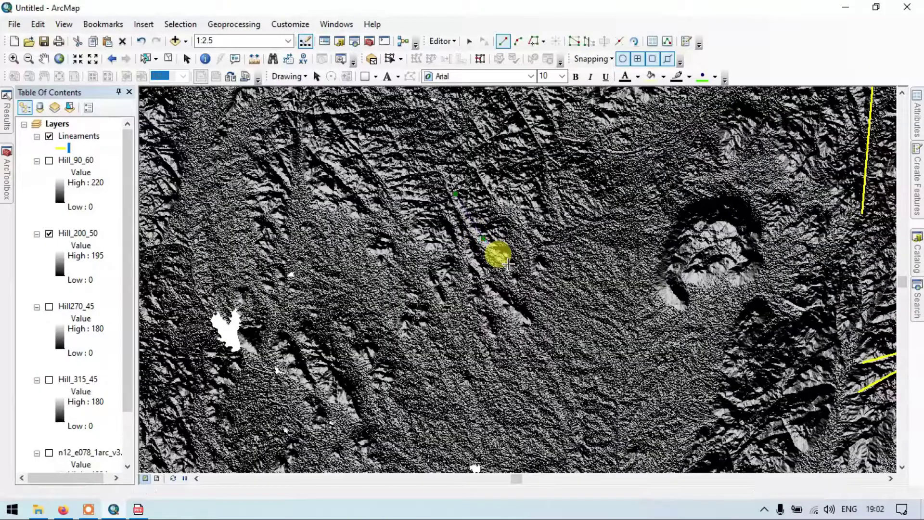
{"action": "double_click", "coordinate": [509, 263]}
- Digitize a four-vertex southeast-trending lineament crossing the east-west ridge, northwest of the bending lineament just drawn
{"action": "key", "text": "Up"}
{"action": "key", "text": "Left"}
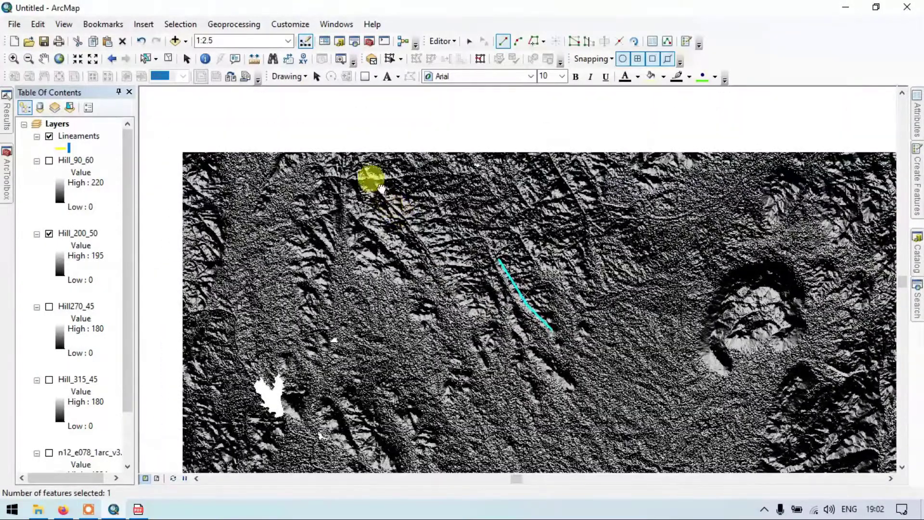
{"action": "scroll", "coordinate": [359, 162], "scroll_direction": "up", "scroll_amount": 2}
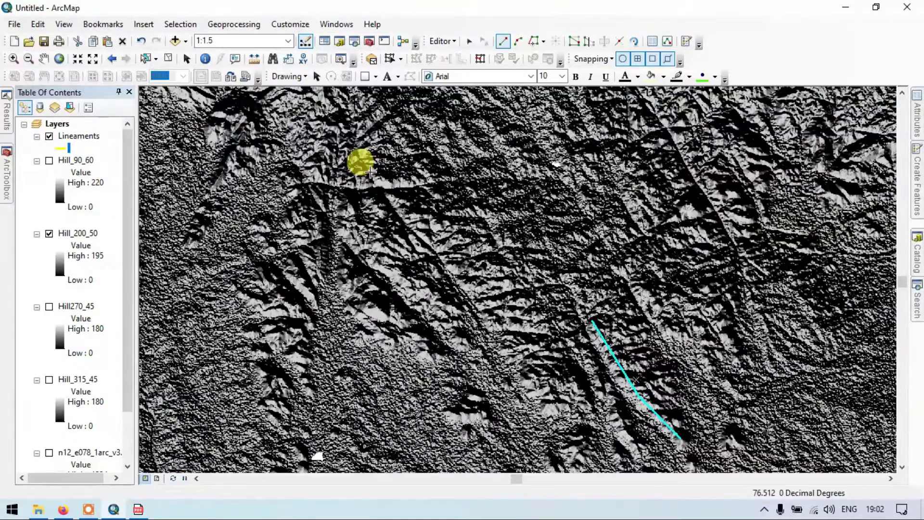
{"action": "left_click", "coordinate": [369, 172]}
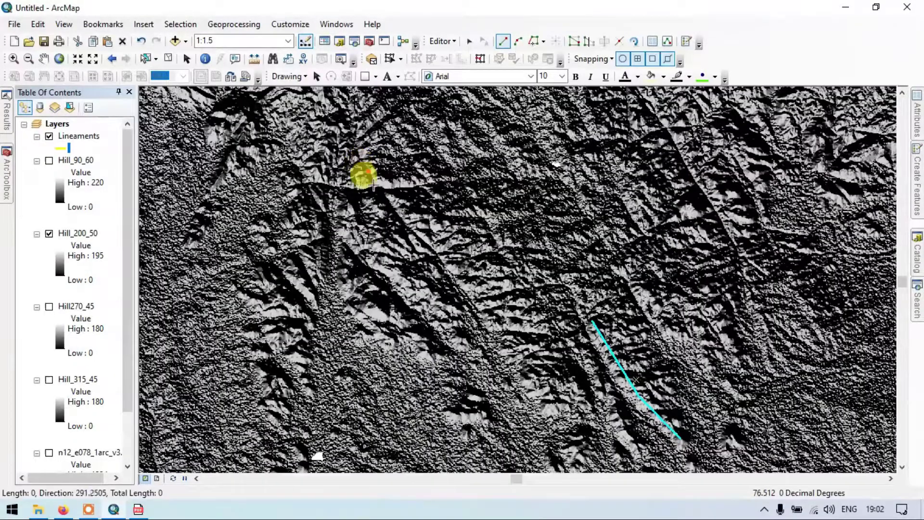
{"action": "left_click", "coordinate": [404, 224]}
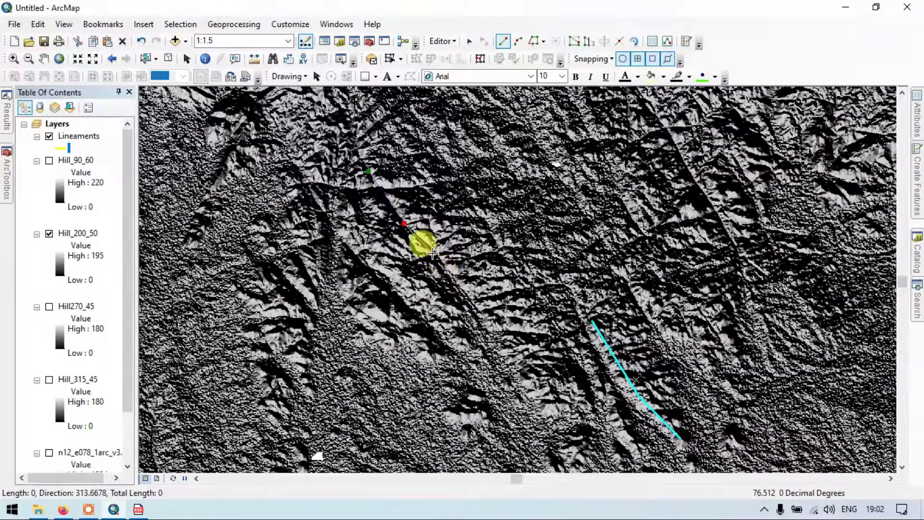
{"action": "left_click", "coordinate": [432, 247]}
{"action": "double_click", "coordinate": [452, 274]}
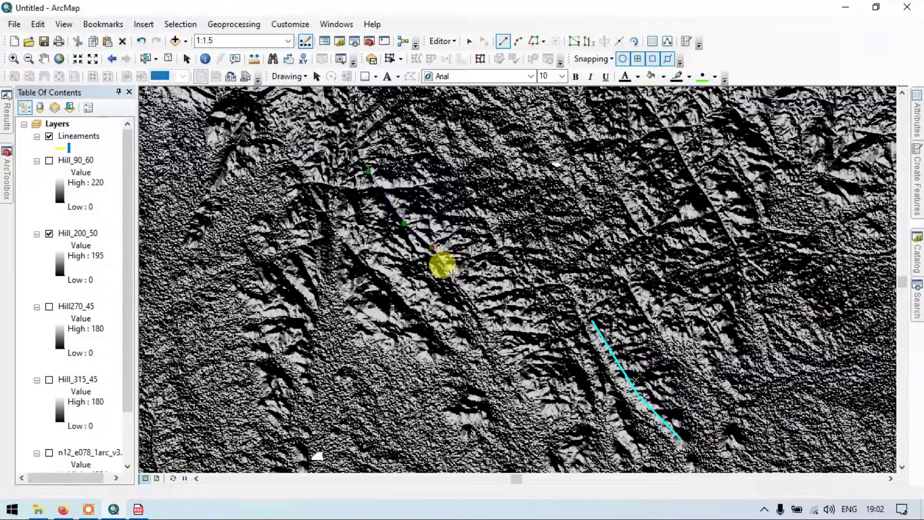
- Digitize a bending southwest-trending lineament along the ridge near the raster's northwestern edge
{"action": "scroll", "coordinate": [392, 266], "scroll_direction": "down", "scroll_amount": 2}
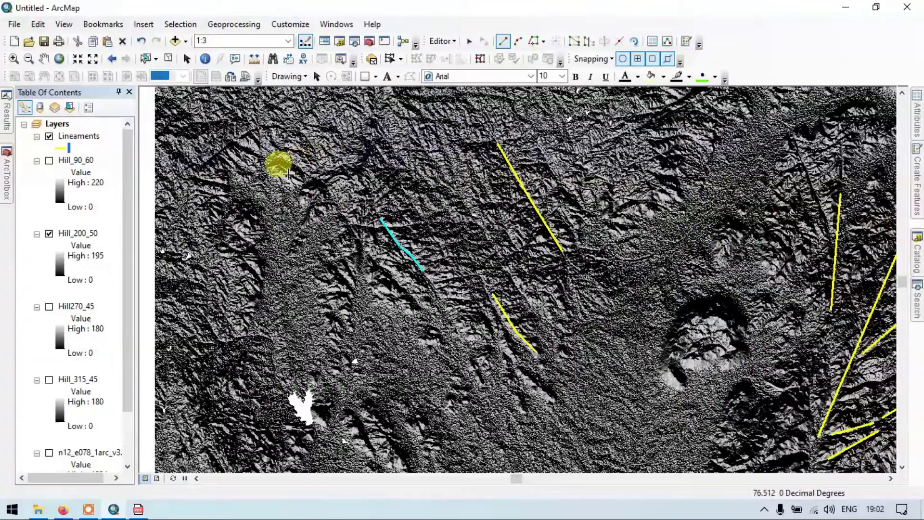
{"action": "left_click_drag", "start_coordinate": [220, 169], "coordinate": [320, 169]}
{"action": "scroll", "coordinate": [321, 169], "scroll_direction": "up", "scroll_amount": 1}
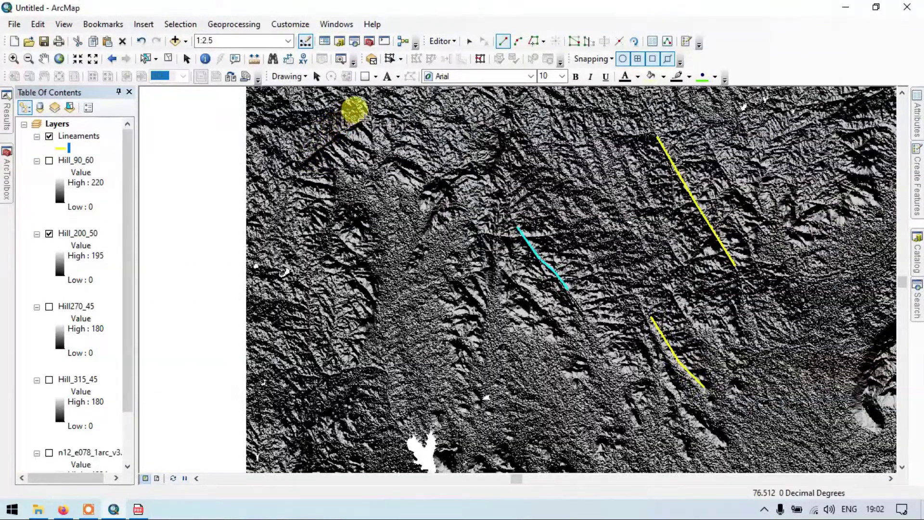
{"action": "left_click", "coordinate": [366, 120]}
{"action": "left_click", "coordinate": [332, 137]}
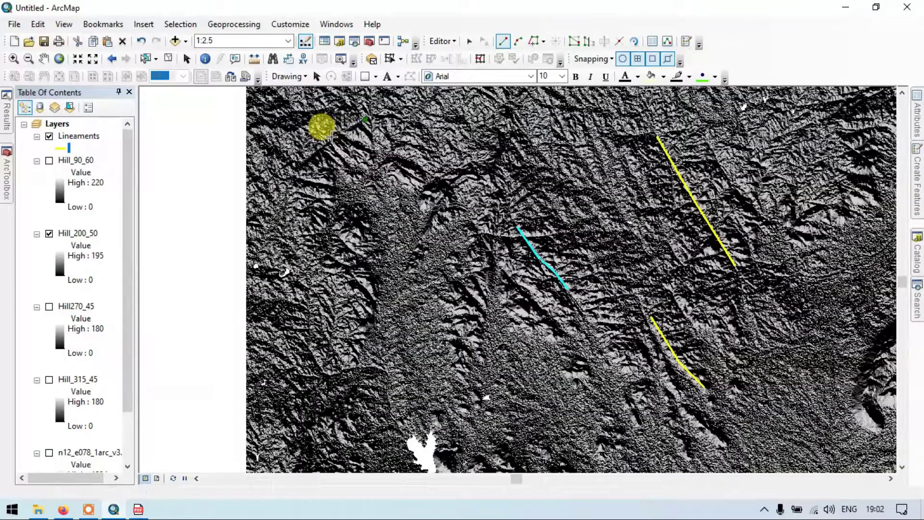
{"action": "double_click", "coordinate": [299, 165]}
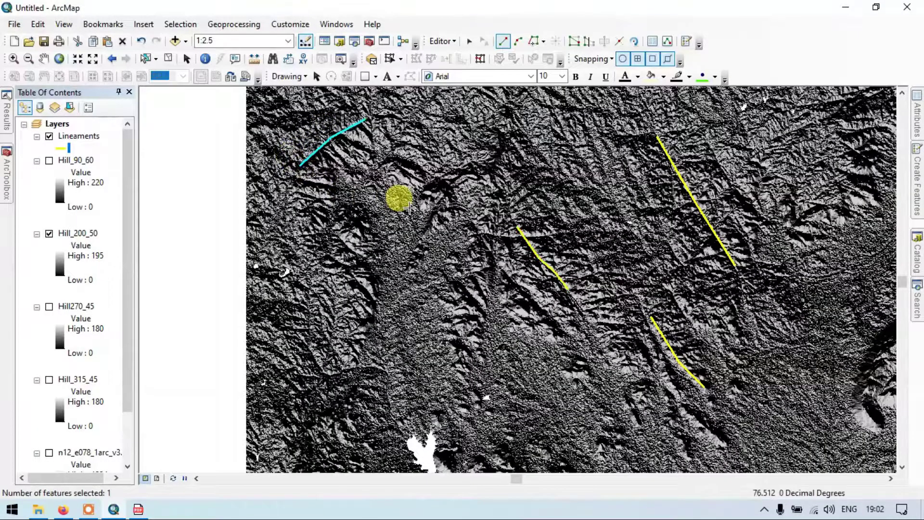
- Digitize a short southeast-trending lineament along the dark ridge just east of the northwestern edge lineament
{"action": "scroll", "coordinate": [399, 198], "scroll_direction": "down", "scroll_amount": 2}
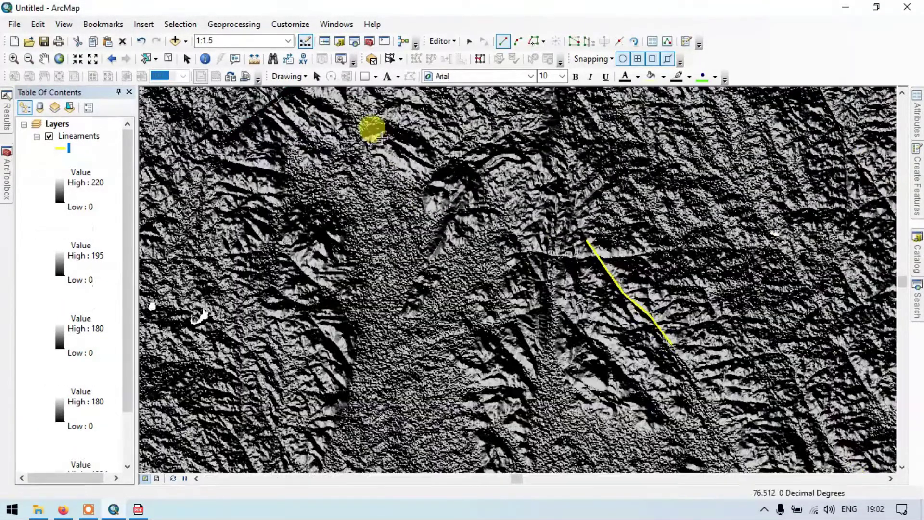
{"action": "left_click", "coordinate": [382, 137]}
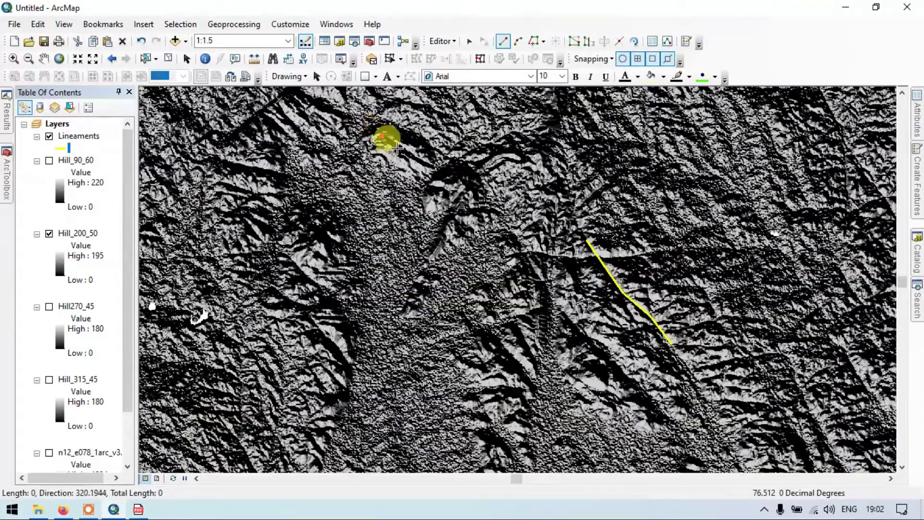
{"action": "double_click", "coordinate": [433, 165]}
- Digitize an east-west lineament along the ridge that crosses the upper end of the four-vertex southeast-trending lineament
{"action": "scroll", "coordinate": [450, 243], "scroll_direction": "up", "scroll_amount": 2}
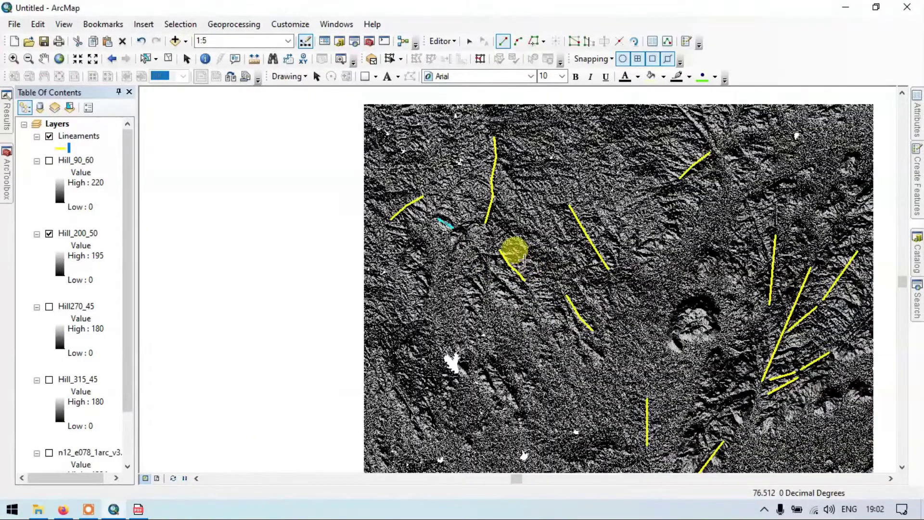
{"action": "scroll", "coordinate": [525, 260], "scroll_direction": "down", "scroll_amount": 1}
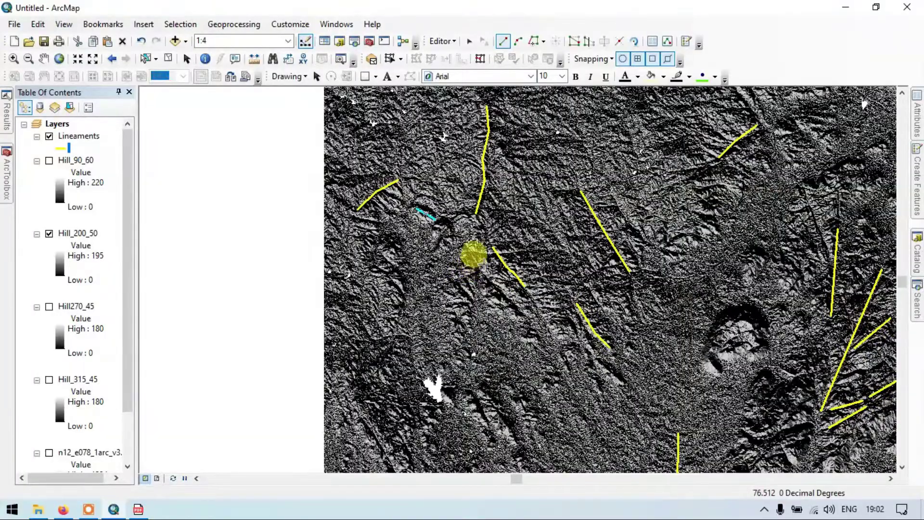
{"action": "left_click", "coordinate": [471, 250]}
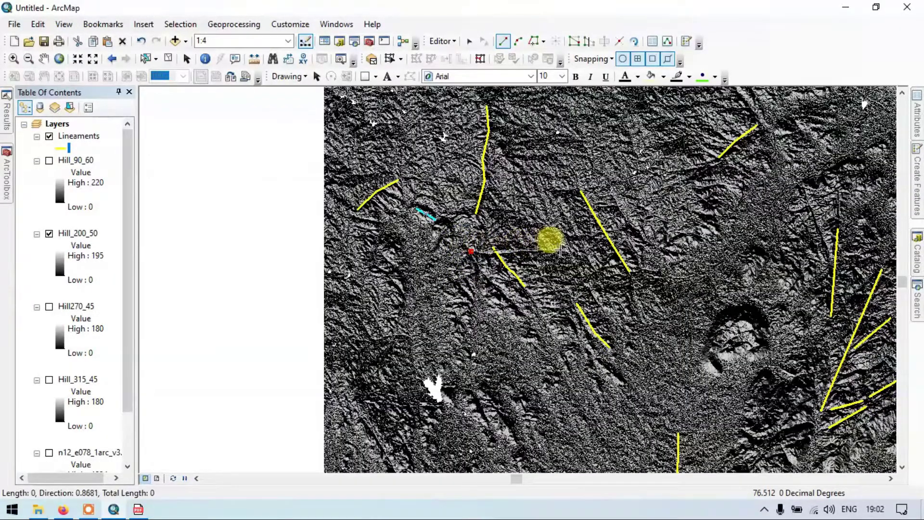
{"action": "left_click", "coordinate": [497, 255]}
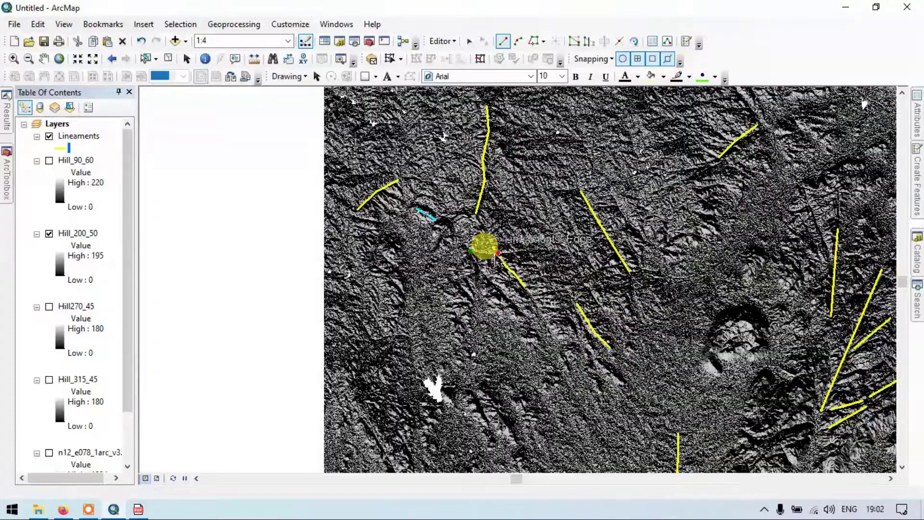
{"action": "double_click", "coordinate": [543, 250]}
- Digitize a straight south-southeast lineament just west of the upper part of the near north-south lineament in the northeast
{"action": "scroll", "coordinate": [544, 270], "scroll_direction": "up", "scroll_amount": 2}
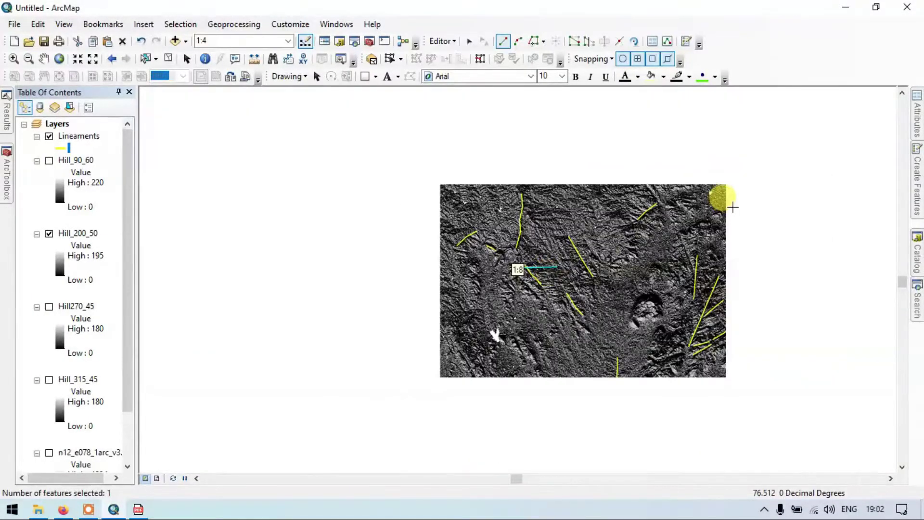
{"action": "scroll", "coordinate": [674, 235], "scroll_direction": "down", "scroll_amount": 3}
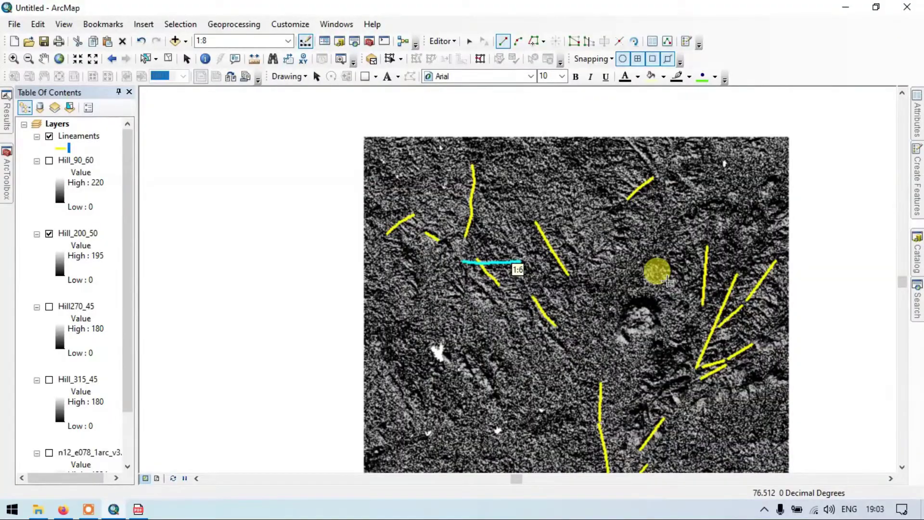
{"action": "key", "text": "Right"}
{"action": "key", "text": "Right"}
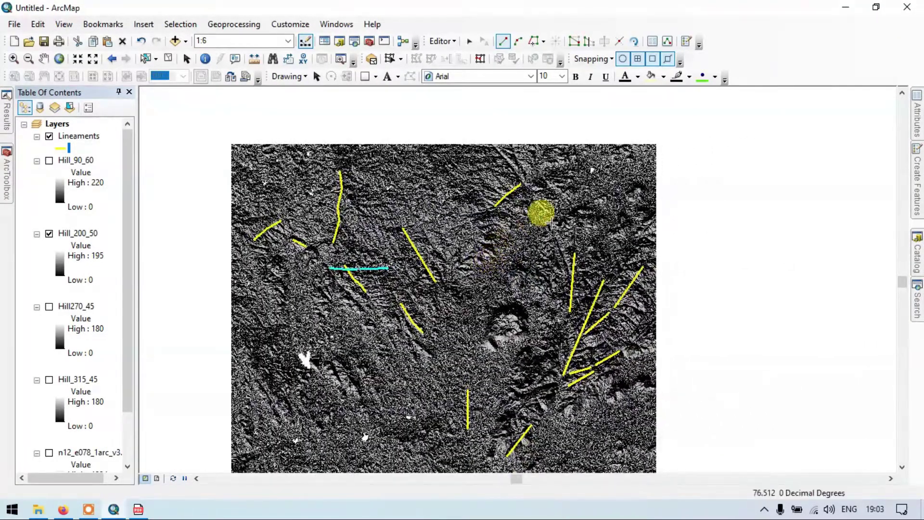
{"action": "key", "text": "Up"}
{"action": "scroll", "coordinate": [564, 275], "scroll_direction": "down", "scroll_amount": 2}
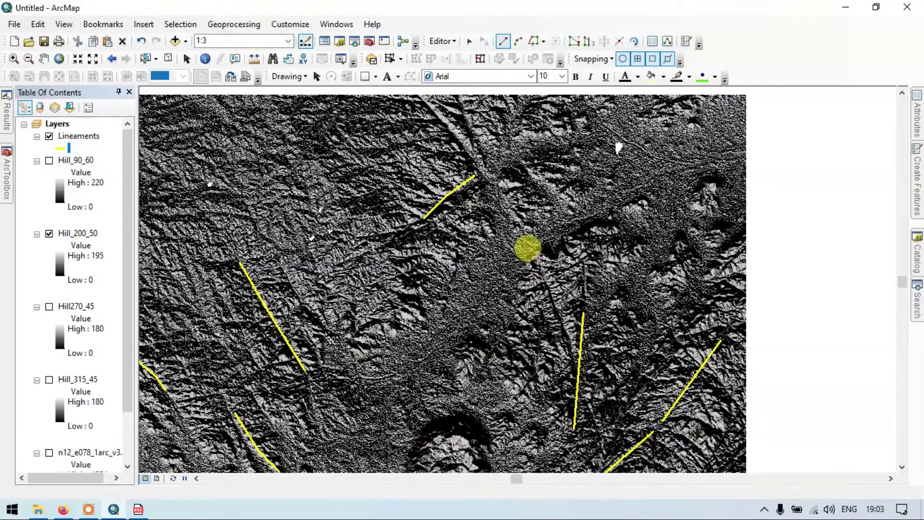
{"action": "left_click", "coordinate": [537, 258]}
{"action": "double_click", "coordinate": [569, 344]}
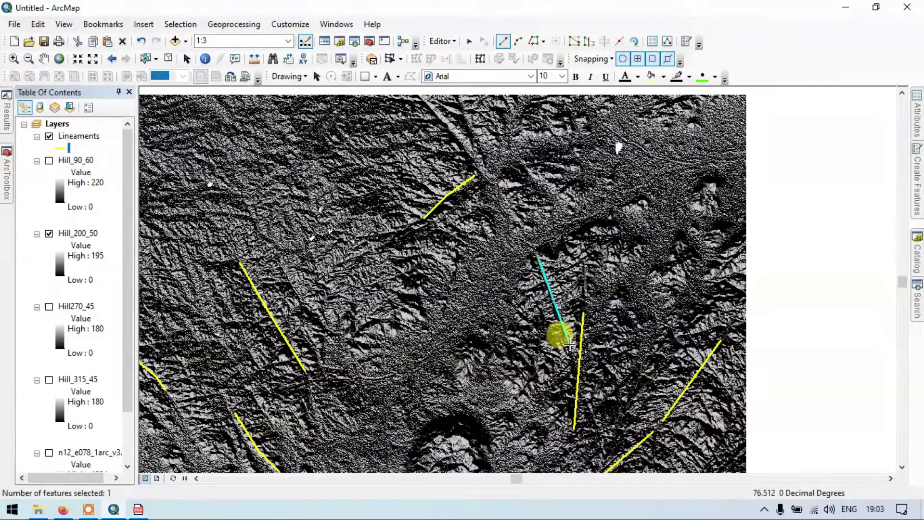
- Digitize a southeast-trending lineament from near the raster's northern edge to the upper end of the short southwest-trending lineament
{"action": "left_click", "coordinate": [425, 103]}
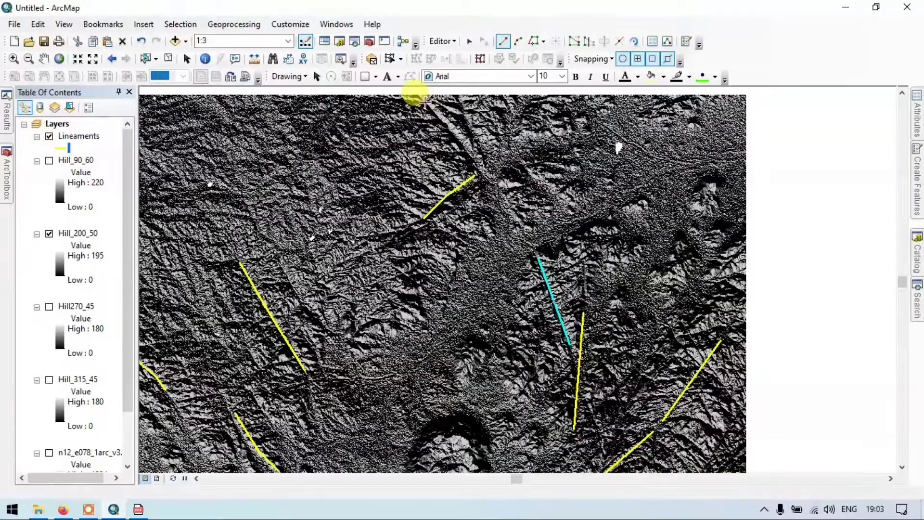
{"action": "double_click", "coordinate": [477, 166]}
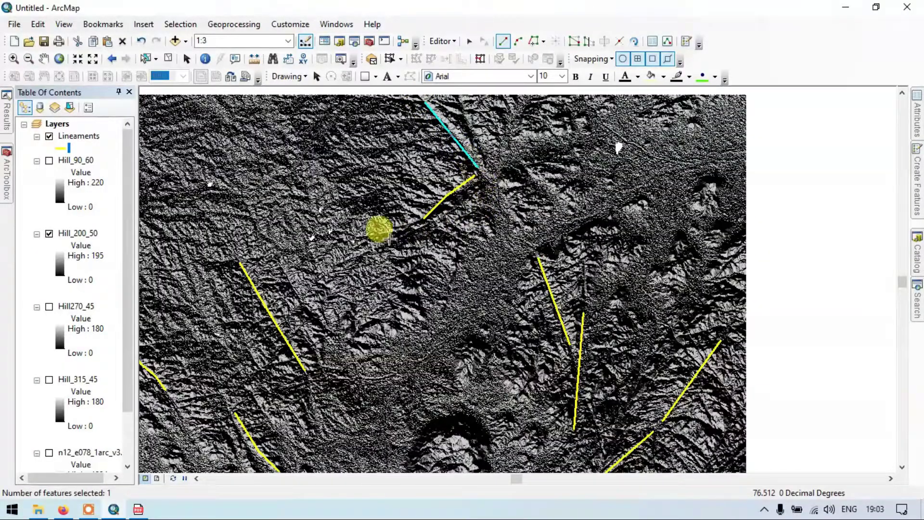
{"action": "scroll", "coordinate": [357, 238], "scroll_direction": "down", "scroll_amount": 1}
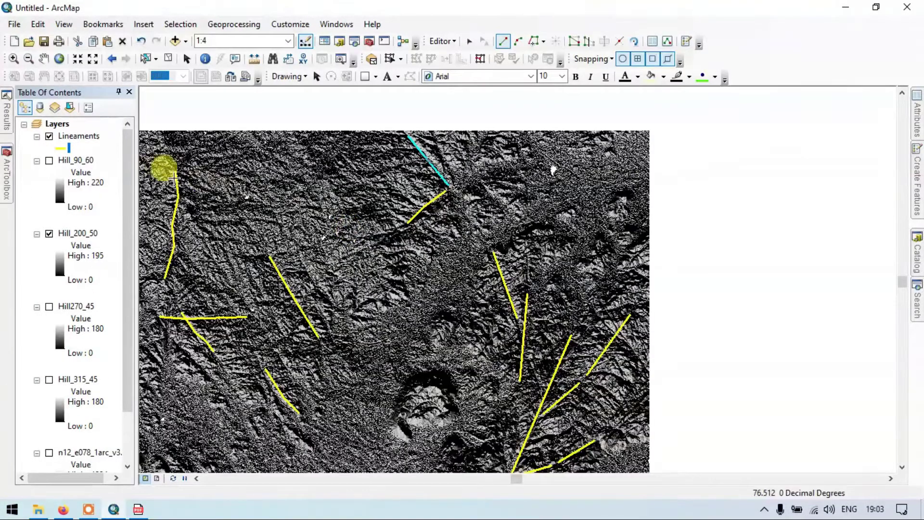
- Hide the Hill_200_50 hillshade and display Hill_90_60 beneath the lineaments around the northeastern area
{"action": "left_click", "coordinate": [49, 235]}
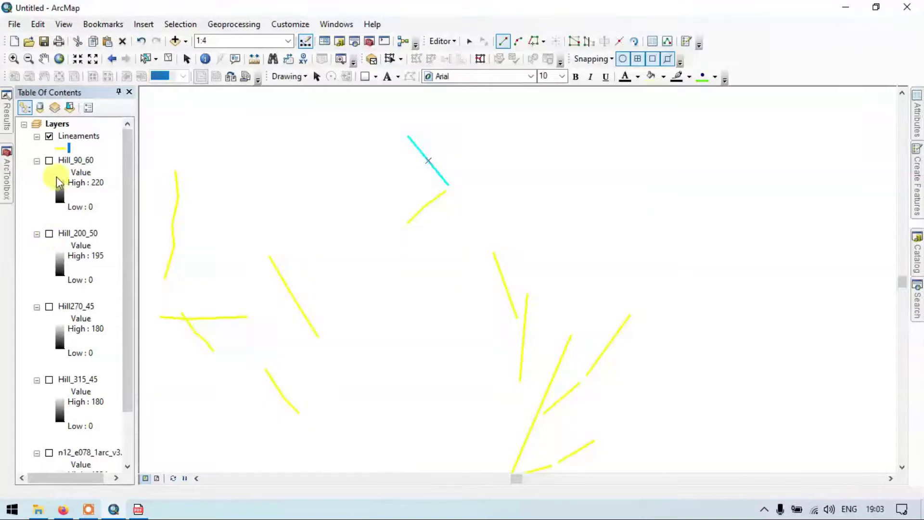
{"action": "left_click", "coordinate": [49, 161]}
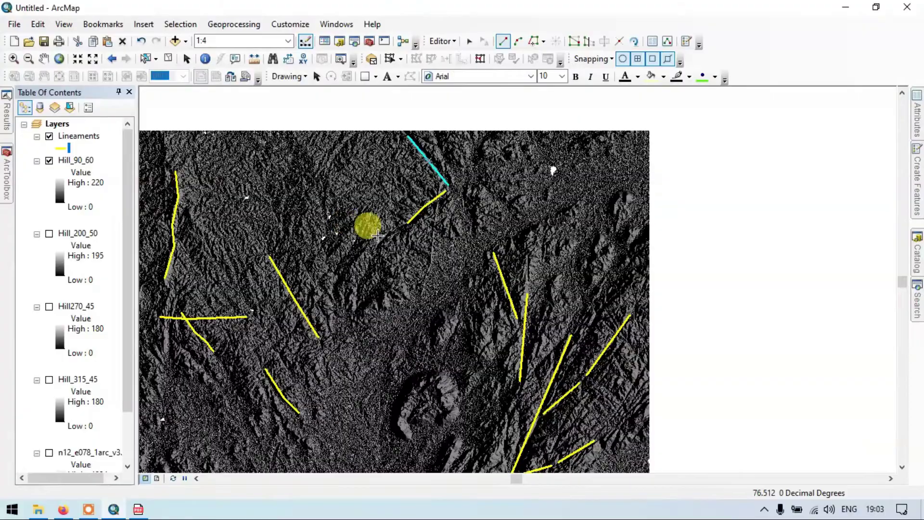
{"action": "left_click_drag", "start_coordinate": [403, 299], "coordinate": [423, 233]}
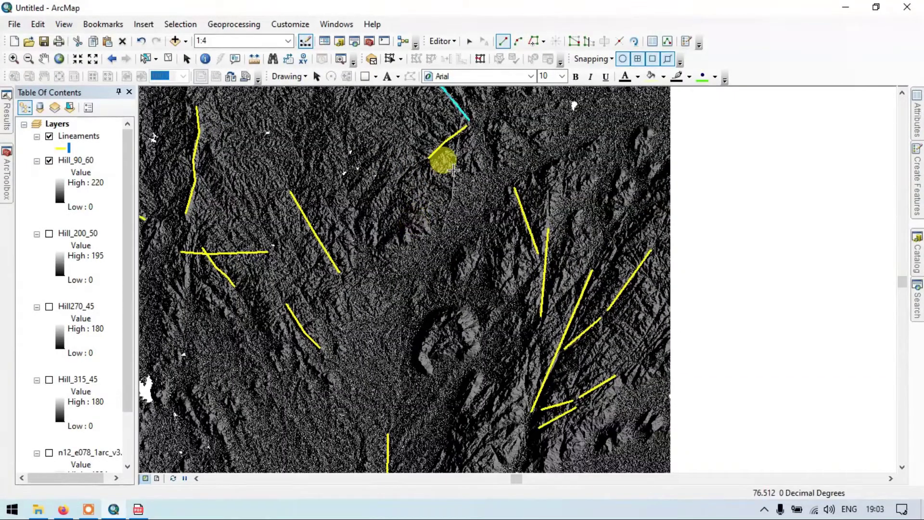
{"action": "left_click_drag", "start_coordinate": [444, 149], "coordinate": [440, 196]}
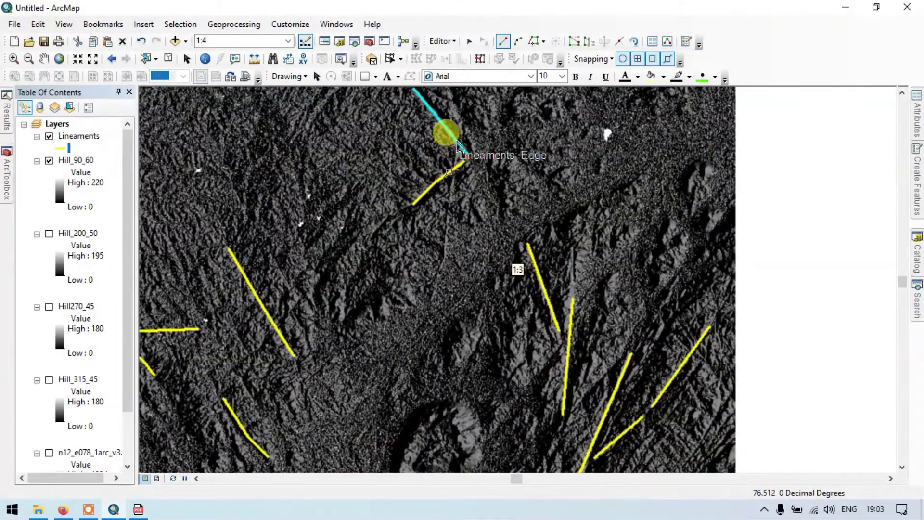
- Digitize a five-vertex, near north-south lineament in the north that crosses the upper end of the short southwest-trending lineament
{"action": "scroll", "coordinate": [451, 115], "scroll_direction": "down", "scroll_amount": 1}
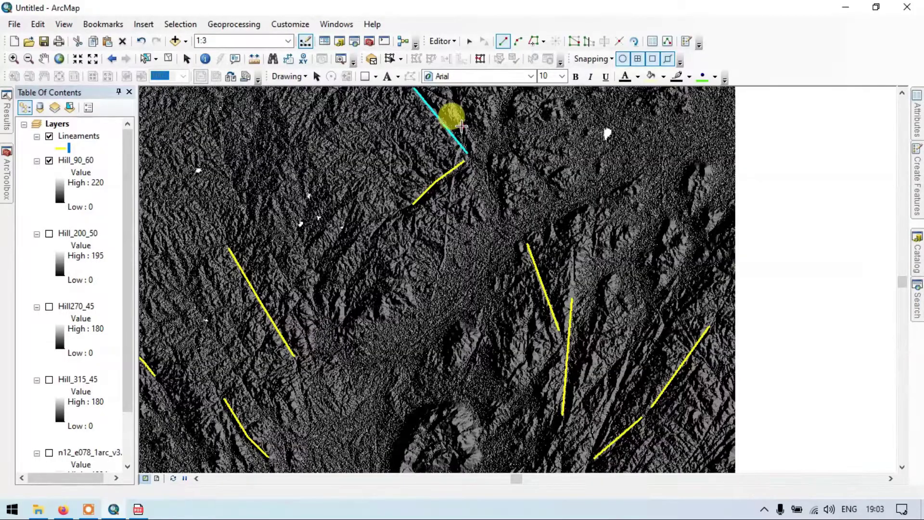
{"action": "left_click", "coordinate": [462, 126]}
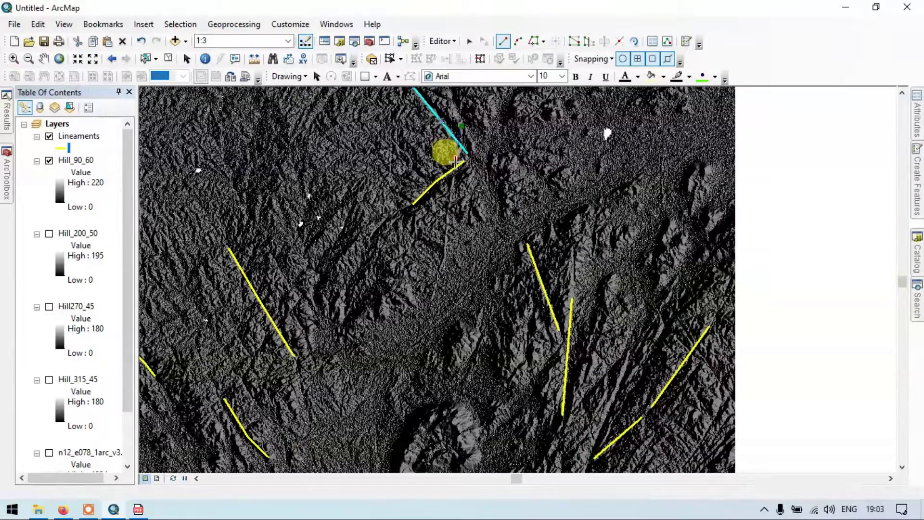
{"action": "left_click", "coordinate": [455, 159]}
{"action": "left_click", "coordinate": [446, 233]}
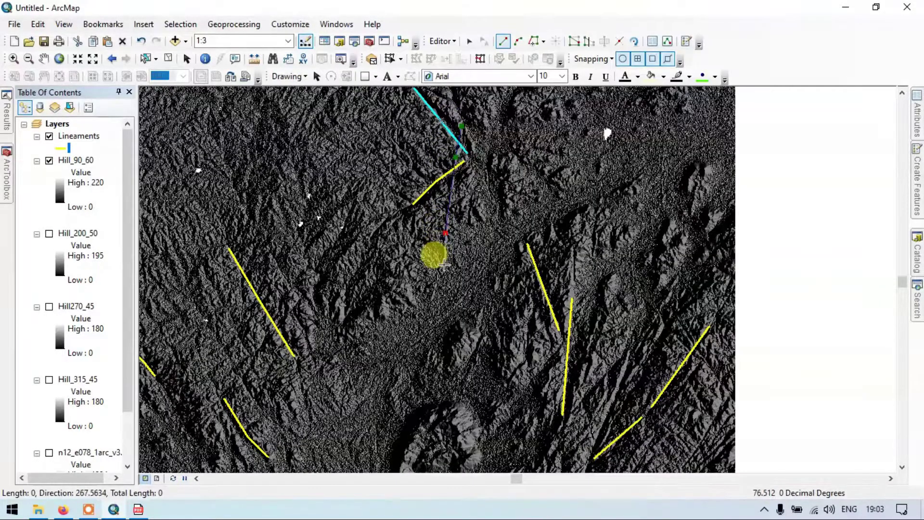
{"action": "left_click", "coordinate": [445, 257]}
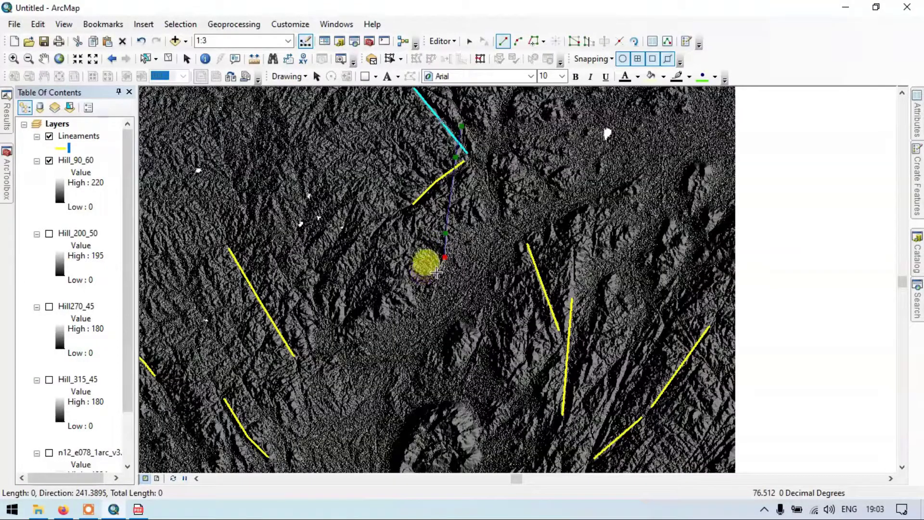
{"action": "double_click", "coordinate": [437, 273]}
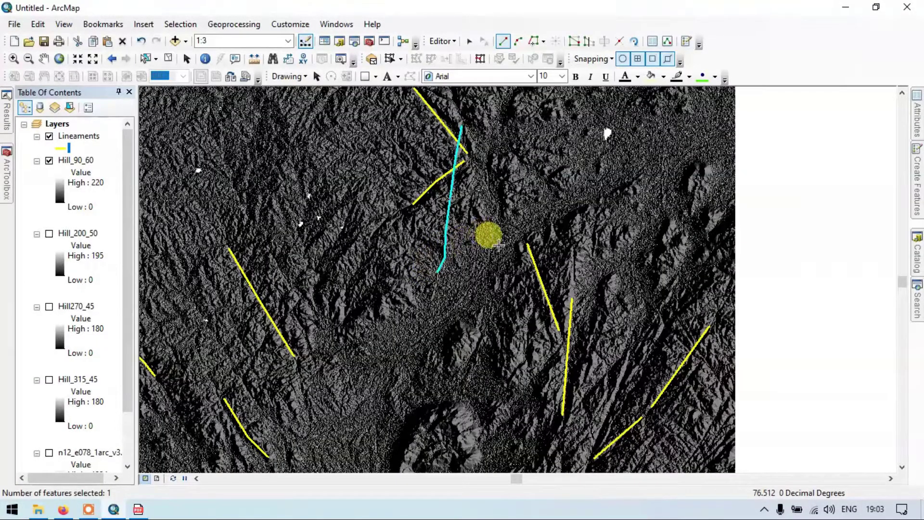
- Digitize a three-vertex southwest-trending lineament in the east, just northwest of the existing lineament nearest the raster's eastern edge
{"action": "scroll", "coordinate": [499, 245], "scroll_direction": "down", "scroll_amount": 1}
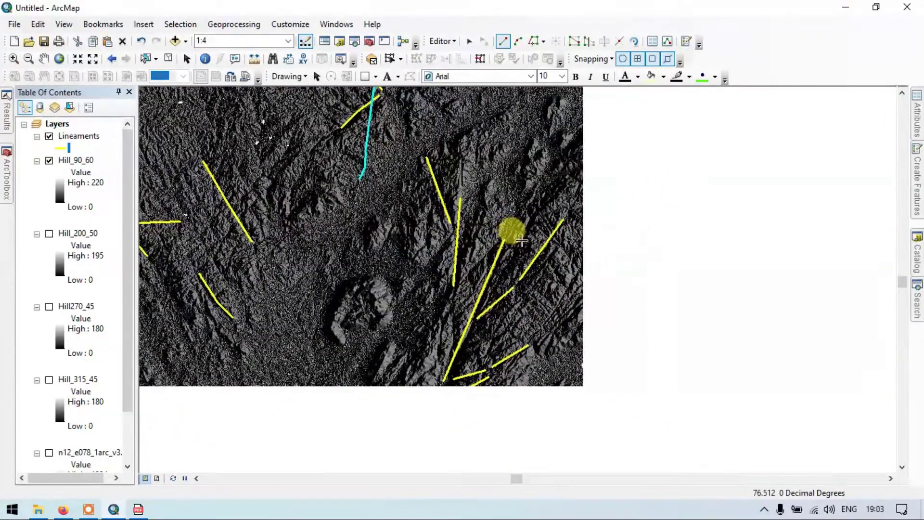
{"action": "scroll", "coordinate": [522, 241], "scroll_direction": "up", "scroll_amount": 2}
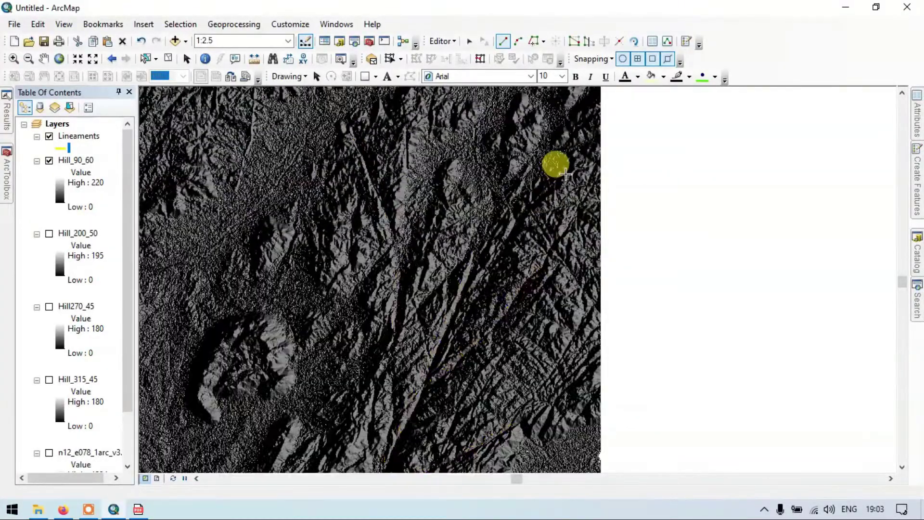
{"action": "left_click", "coordinate": [567, 168]}
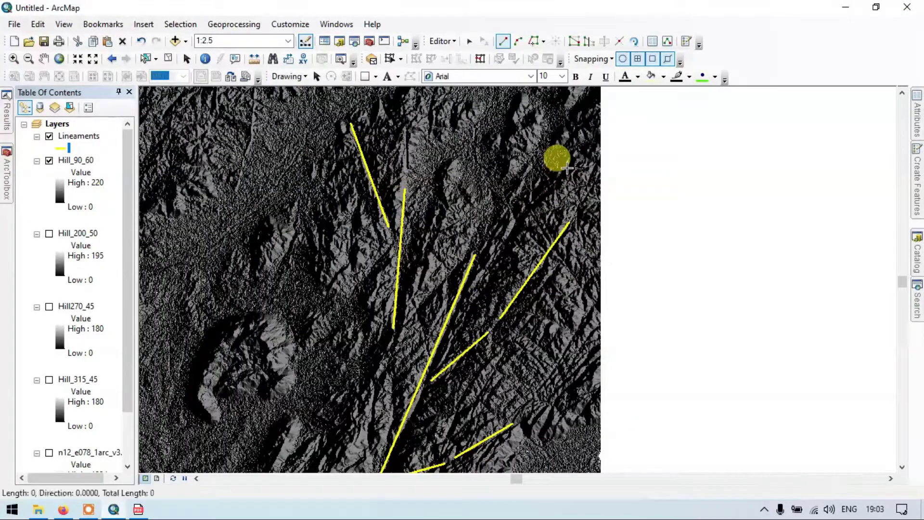
{"action": "left_click", "coordinate": [522, 218]}
{"action": "double_click", "coordinate": [475, 308]}
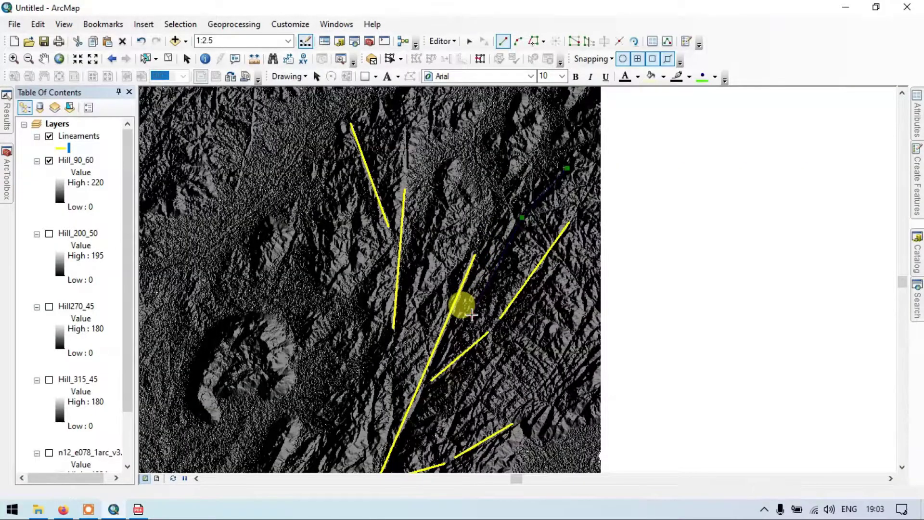
- Digitize a three-vertex southwest-trending lineament at the raster's eastern edge, southeast of the existing northeast-southwest lineaments
{"action": "scroll", "coordinate": [500, 306], "scroll_direction": "down", "scroll_amount": 1}
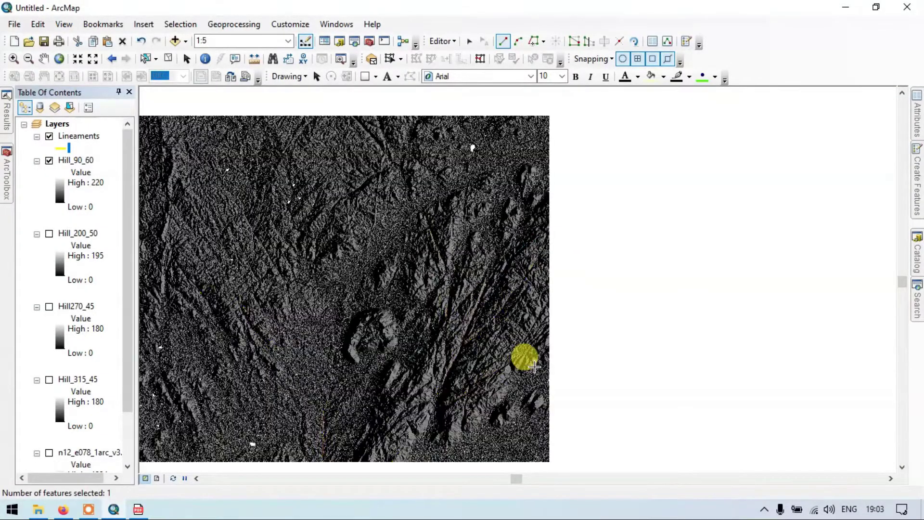
{"action": "scroll", "coordinate": [451, 294], "scroll_direction": "up", "scroll_amount": 2}
{"action": "scroll", "coordinate": [451, 294], "scroll_direction": "up", "scroll_amount": 1}
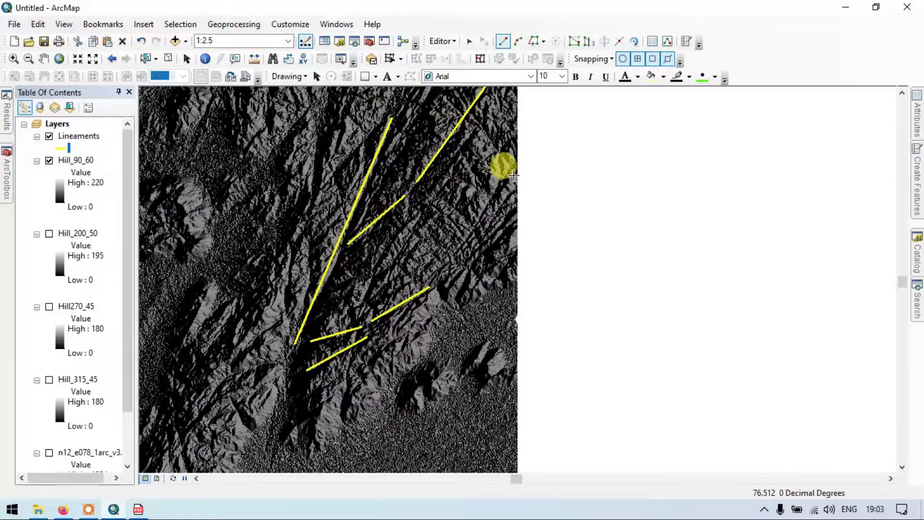
{"action": "left_click", "coordinate": [509, 173]}
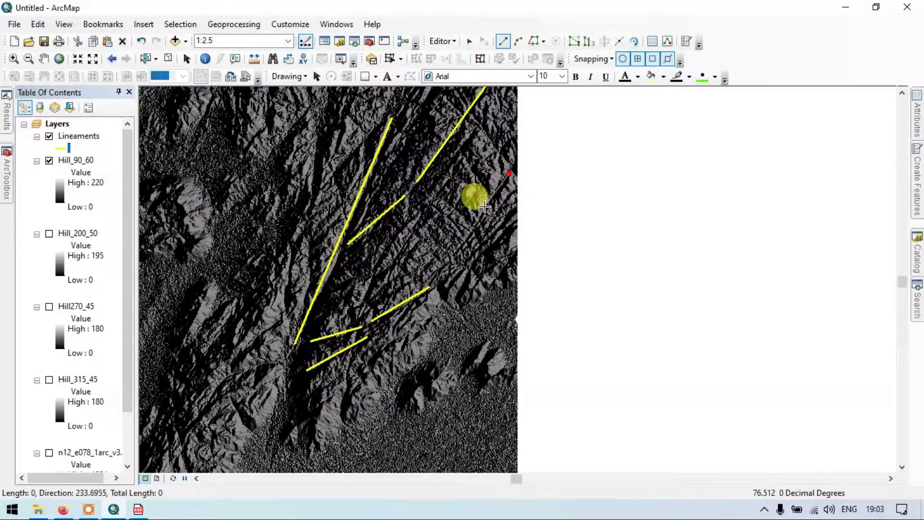
{"action": "left_click", "coordinate": [484, 210]}
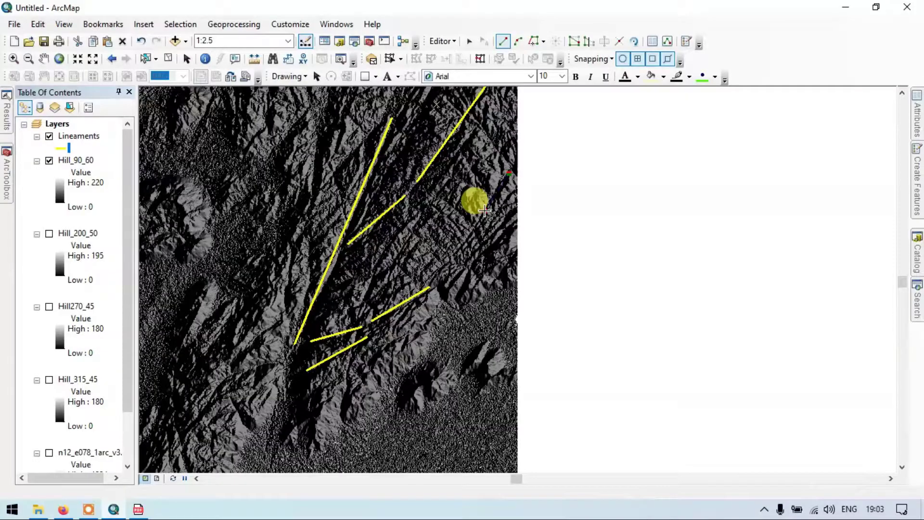
{"action": "double_click", "coordinate": [454, 252]}
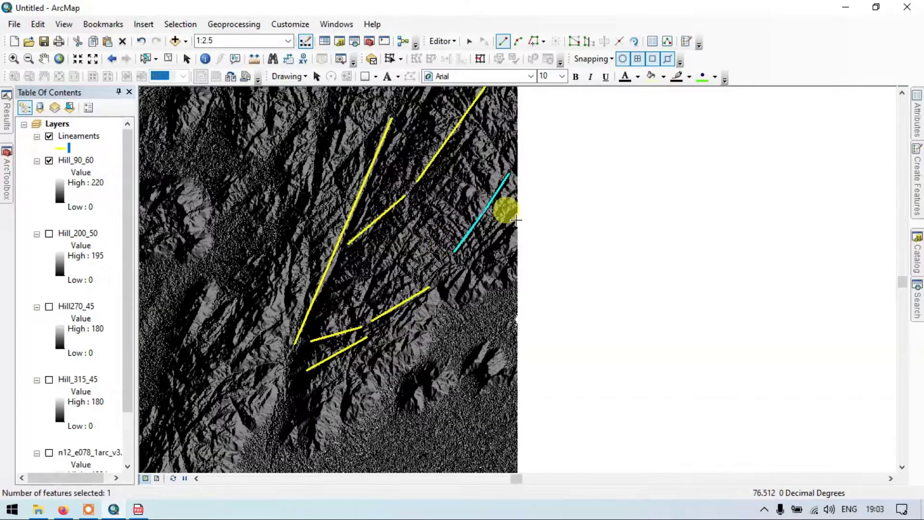
- Digitize two shorter southwest-trending lineaments close together at the eastern edge, just southeast of the three-vertex lineament there
{"action": "left_click", "coordinate": [514, 191]}
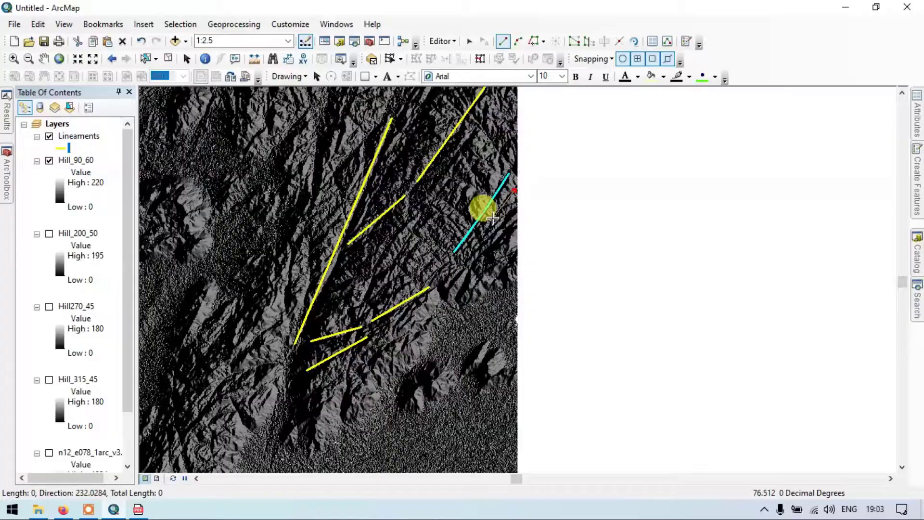
{"action": "left_click", "coordinate": [493, 218]}
{"action": "double_click", "coordinate": [481, 239]}
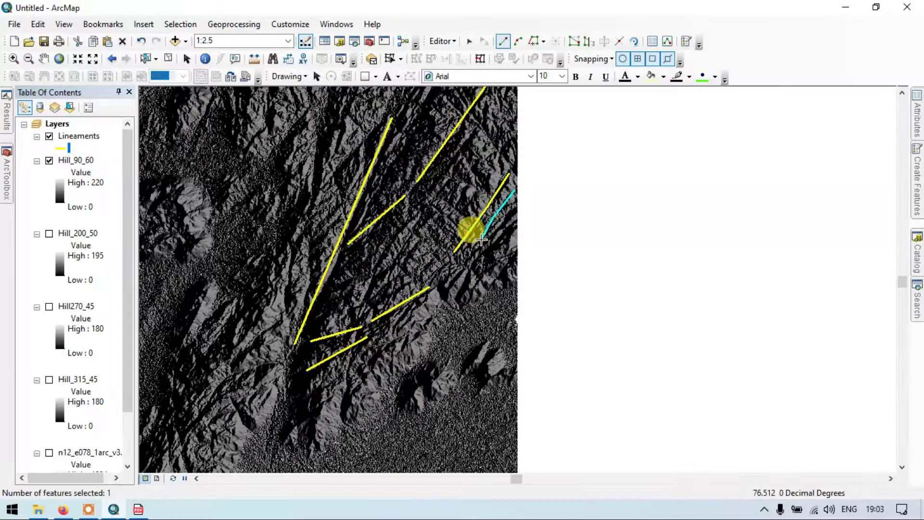
{"action": "left_click", "coordinate": [514, 209]}
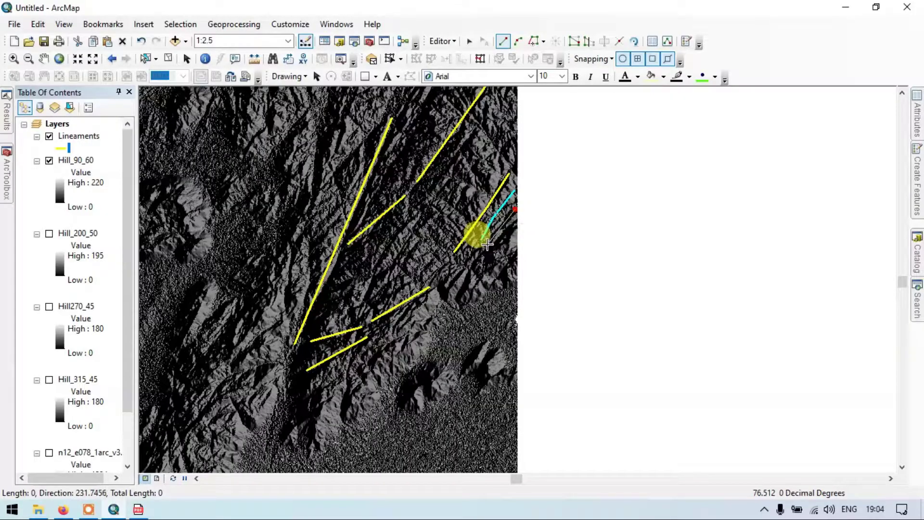
{"action": "double_click", "coordinate": [463, 249]}
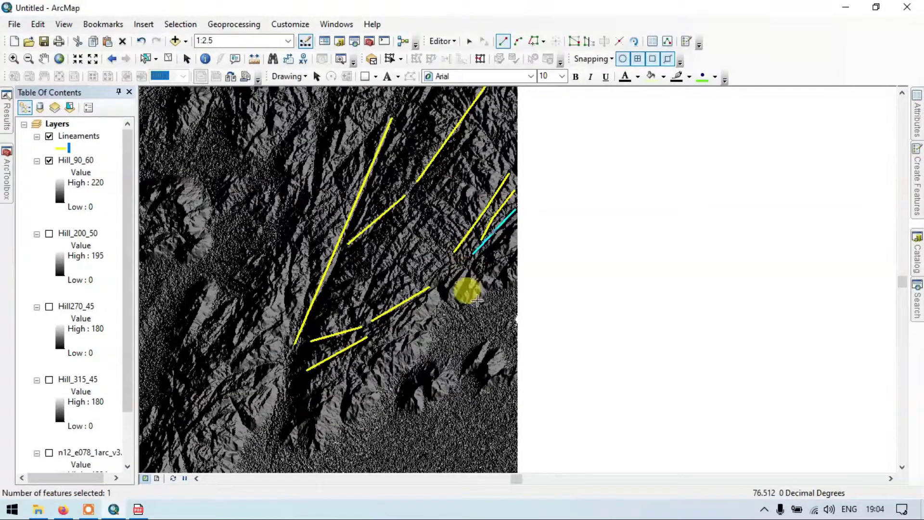
- Hide the Hill_90_60 hillshade and display the n12_e078_1arc_v3 DEM beneath the lineaments across the full raster extent
{"action": "scroll", "coordinate": [474, 296], "scroll_direction": "up", "scroll_amount": 1}
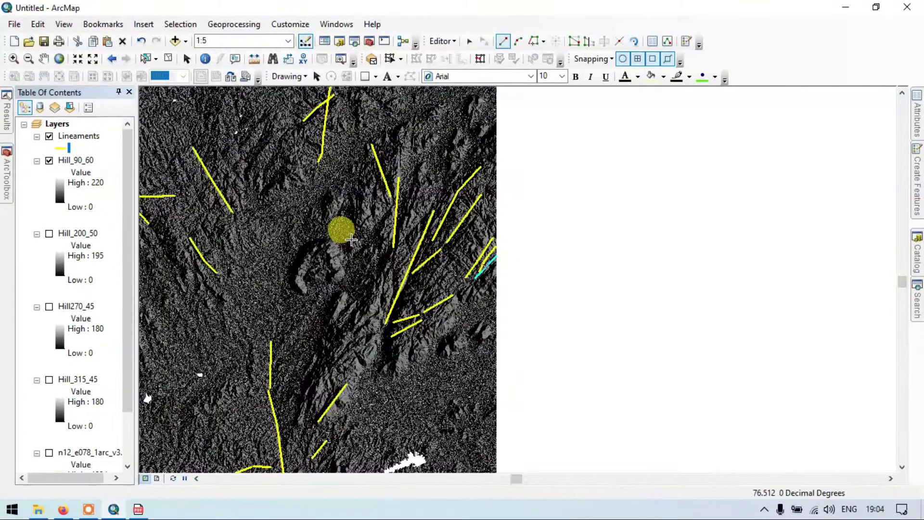
{"action": "left_click_drag", "start_coordinate": [351, 239], "coordinate": [504, 247]}
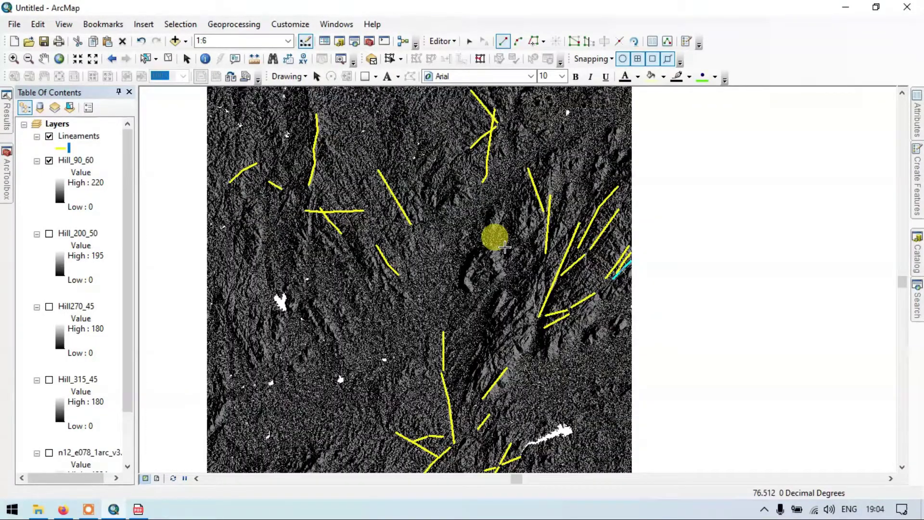
{"action": "scroll", "coordinate": [393, 313], "scroll_direction": "down", "scroll_amount": 2}
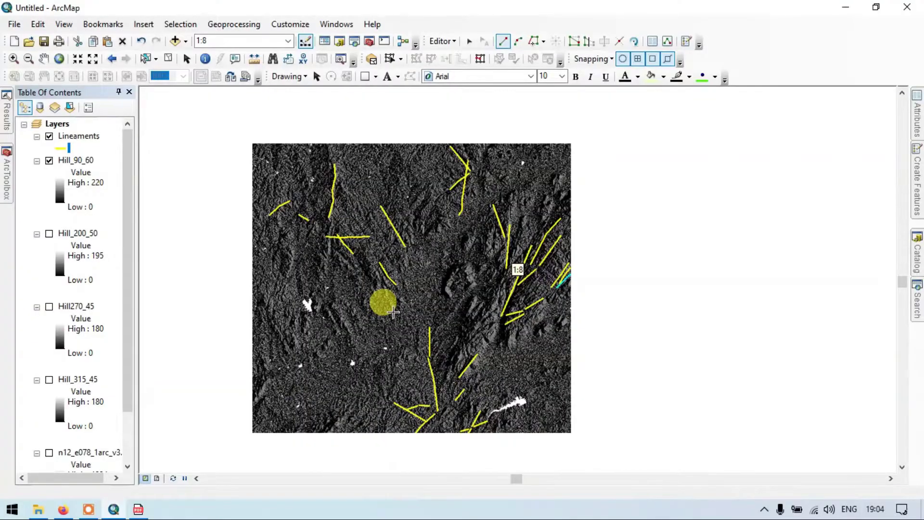
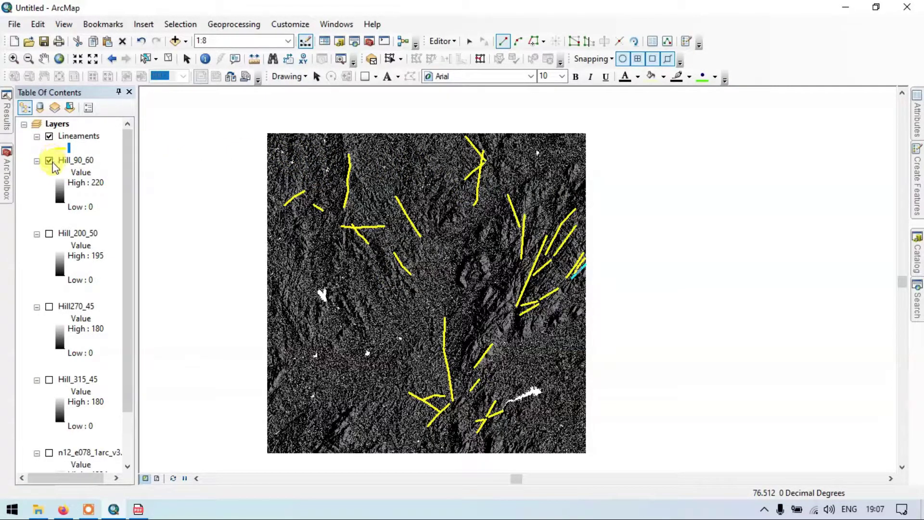
{"action": "left_click", "coordinate": [50, 162]}
{"action": "scroll", "coordinate": [82, 260], "scroll_direction": "down", "scroll_amount": 3}
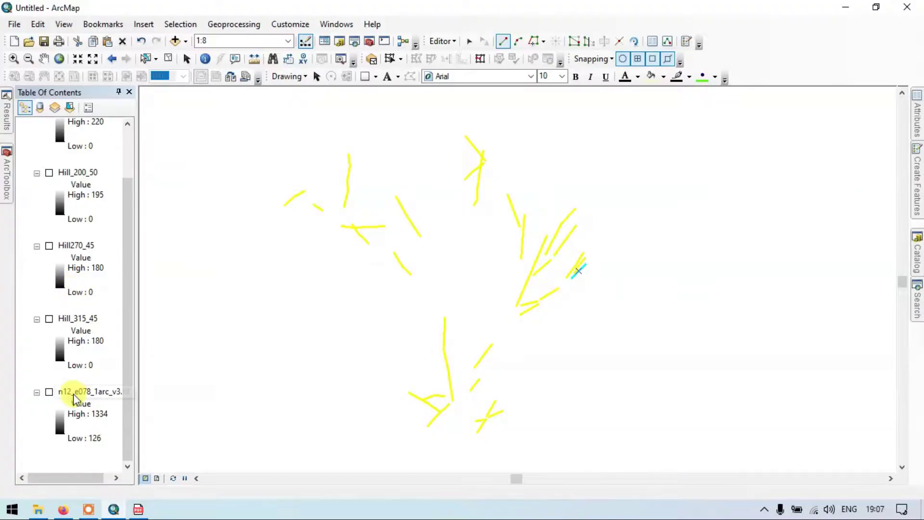
{"action": "left_click", "coordinate": [51, 392]}
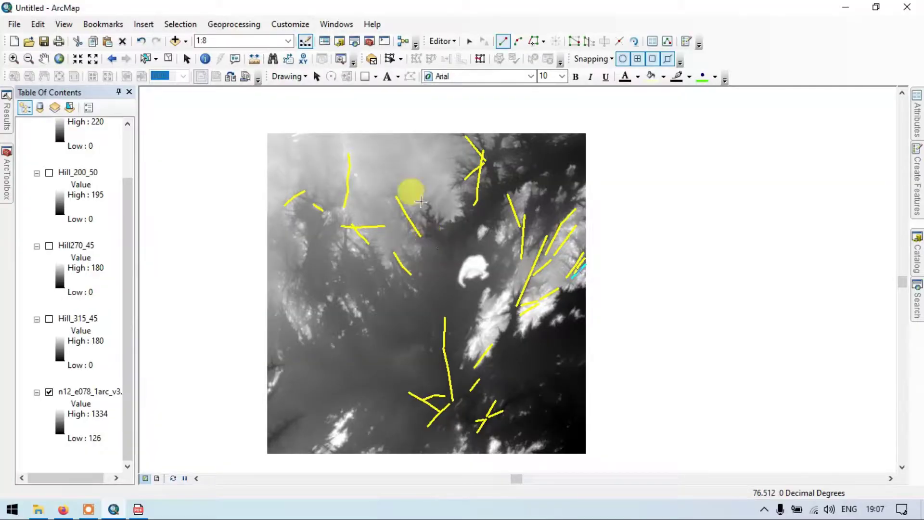
- Save the lineament edits and stop the editing session
{"action": "left_click", "coordinate": [442, 42]}
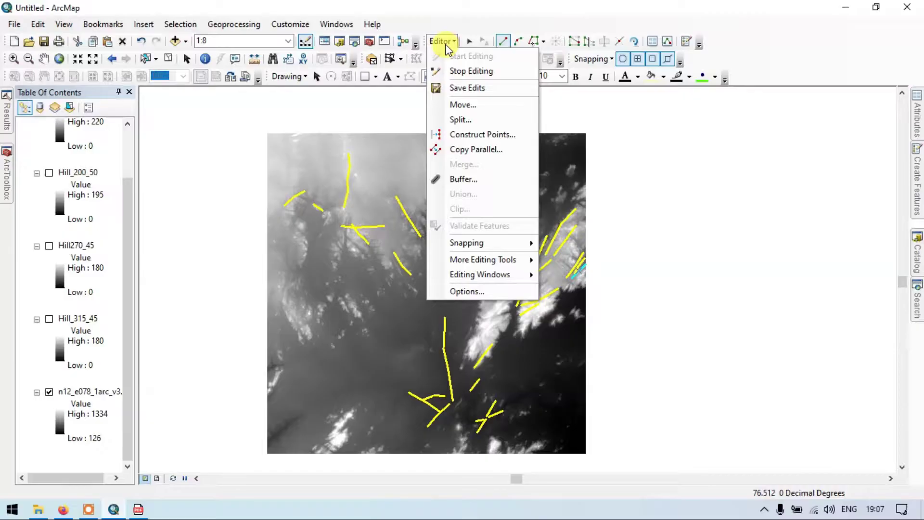
{"action": "left_click", "coordinate": [471, 87]}
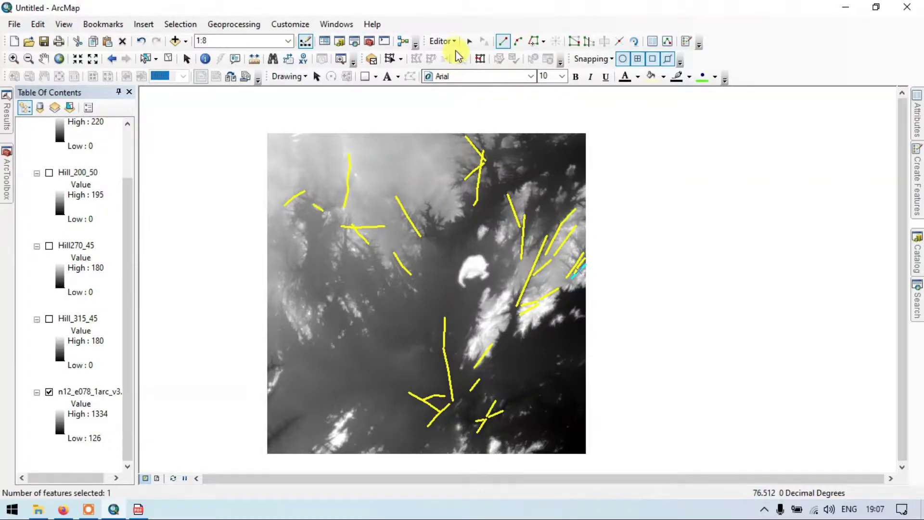
{"action": "left_click", "coordinate": [449, 41]}
{"action": "left_click", "coordinate": [460, 68]}
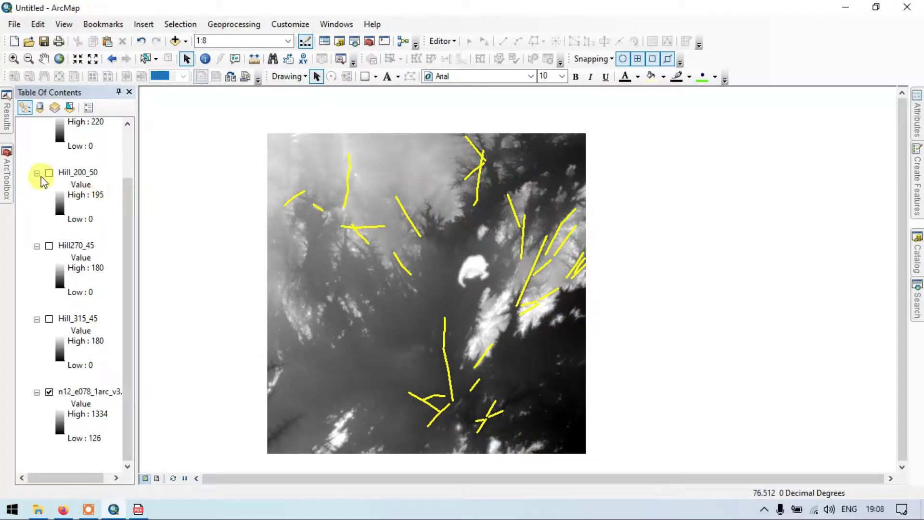
- Open the Line Density tool from the Density toolset of the Spatial Analyst Tools
{"action": "left_click", "coordinate": [8, 174]}
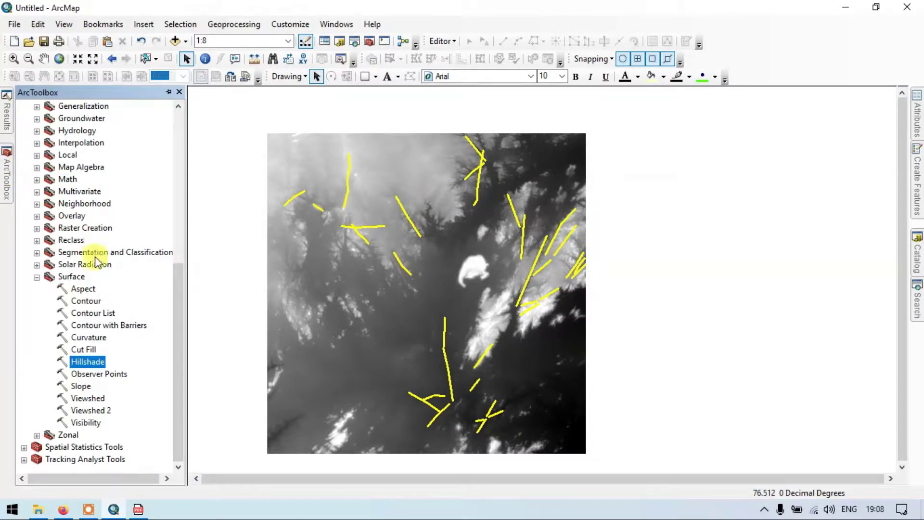
{"action": "scroll", "coordinate": [82, 238], "scroll_direction": "up", "scroll_amount": 3}
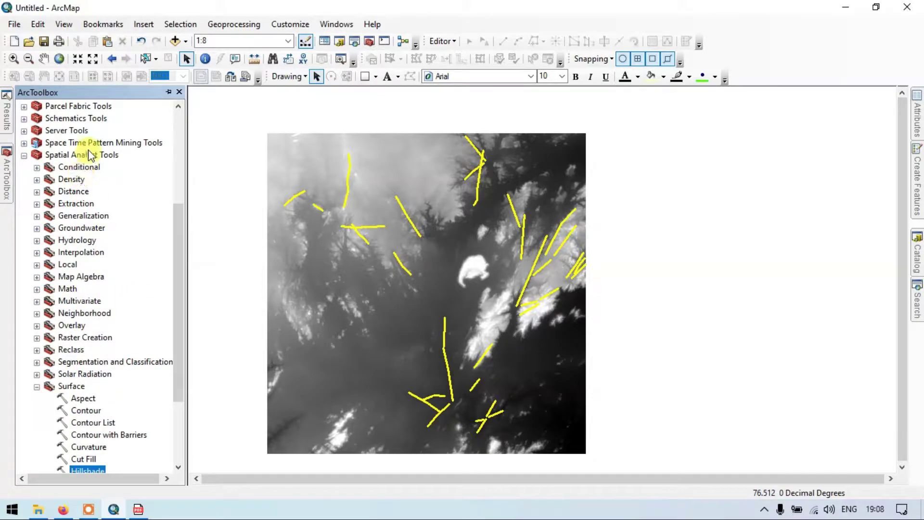
{"action": "left_click", "coordinate": [90, 155]}
{"action": "scroll", "coordinate": [100, 284], "scroll_direction": "down", "scroll_amount": 1}
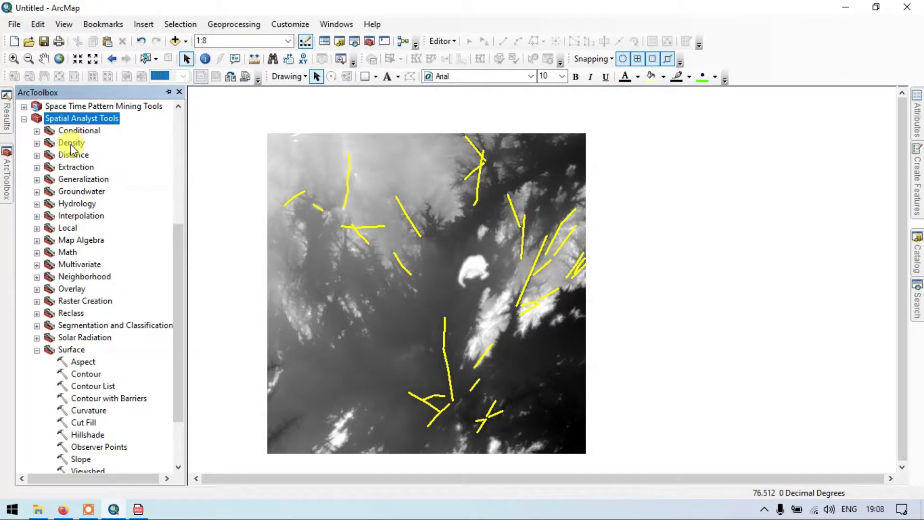
{"action": "left_click", "coordinate": [37, 350]}
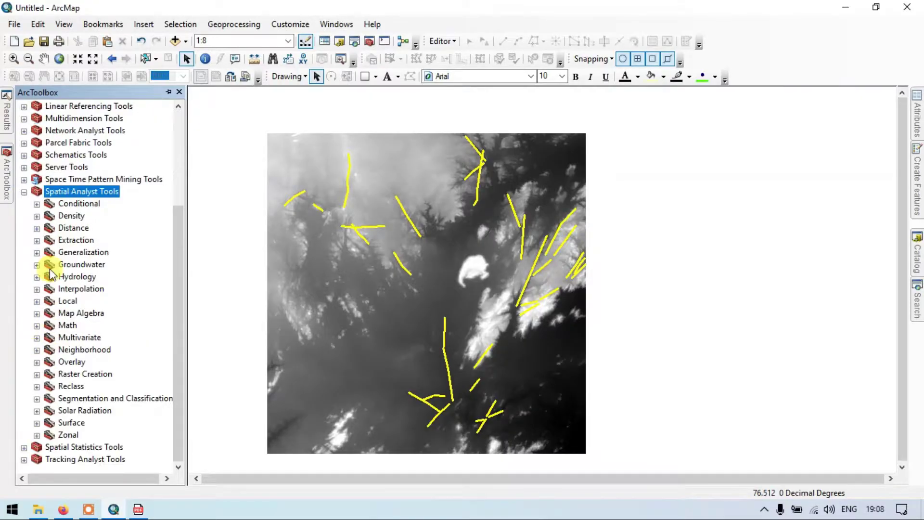
{"action": "left_click", "coordinate": [73, 215]}
{"action": "left_click", "coordinate": [37, 216]}
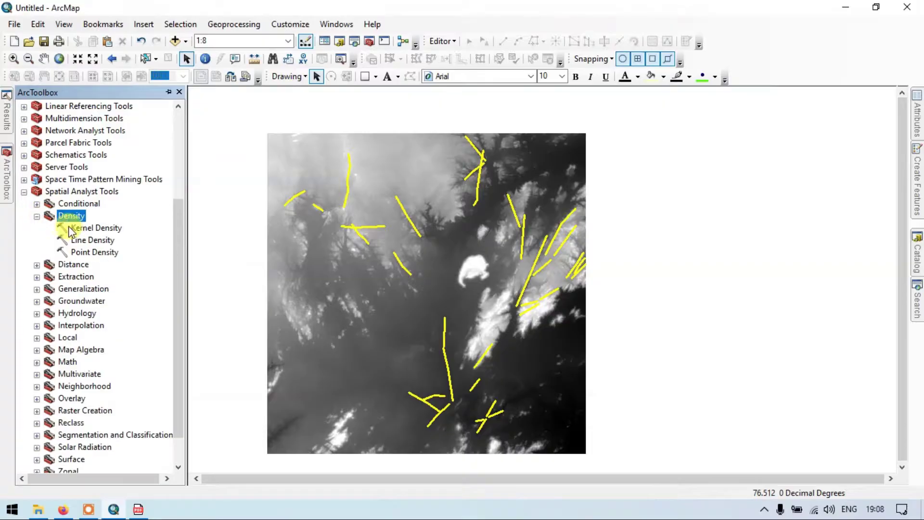
{"action": "left_click", "coordinate": [81, 241]}
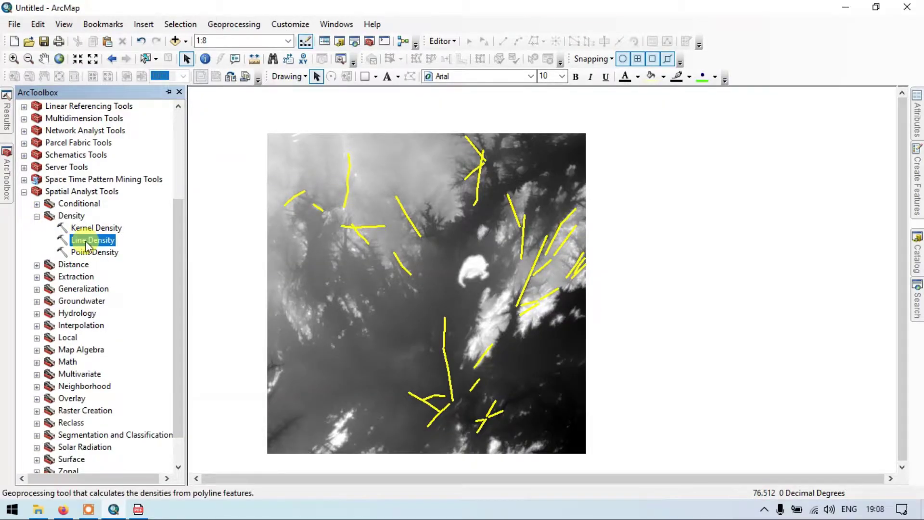
{"action": "double_click", "coordinate": [87, 240]}
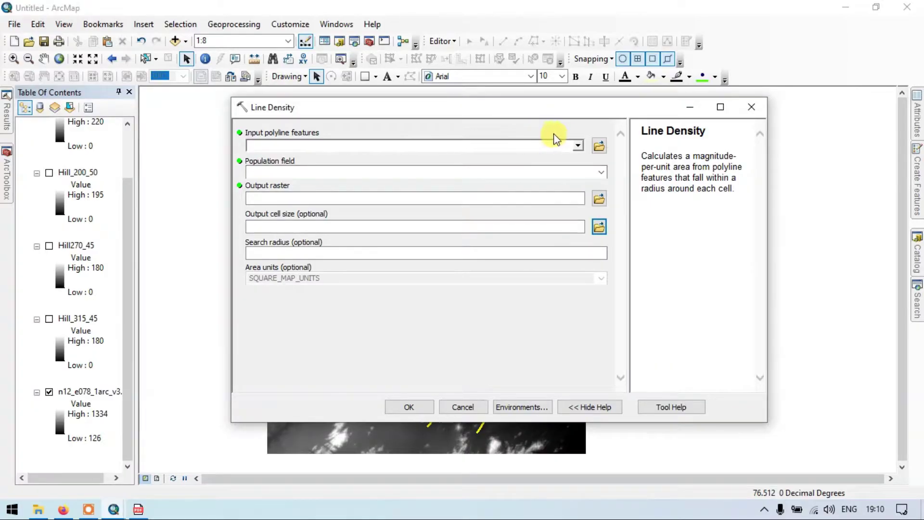
- Use the Lineaments layer as the input polyline features and keep the population field at NONE
{"action": "left_click", "coordinate": [578, 146]}
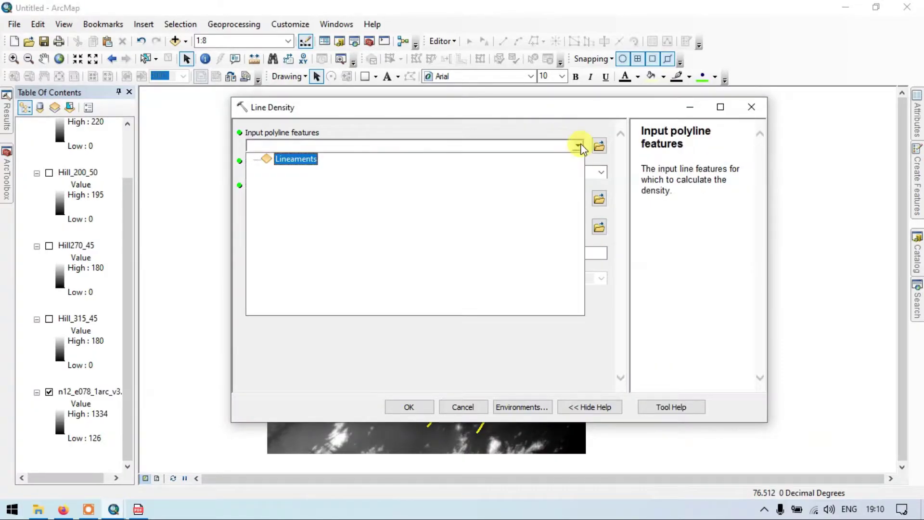
{"action": "left_click", "coordinate": [301, 159]}
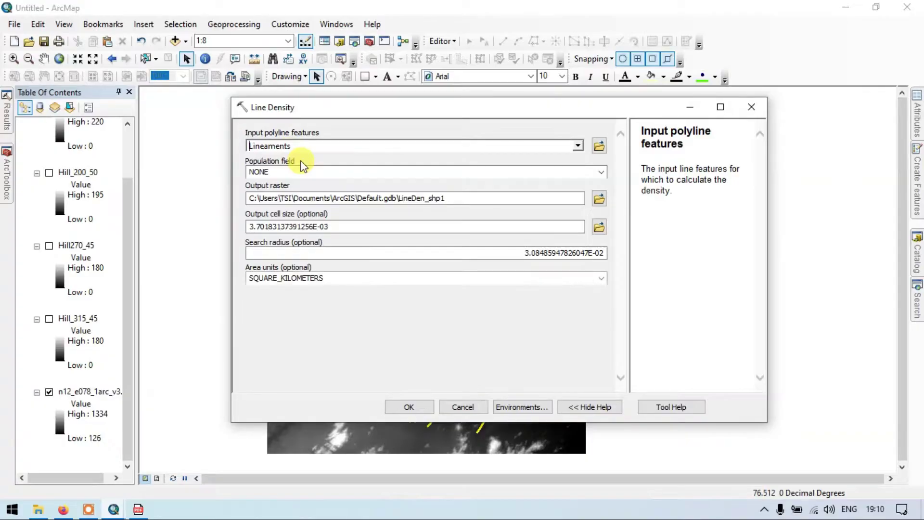
{"action": "left_click", "coordinate": [603, 171]}
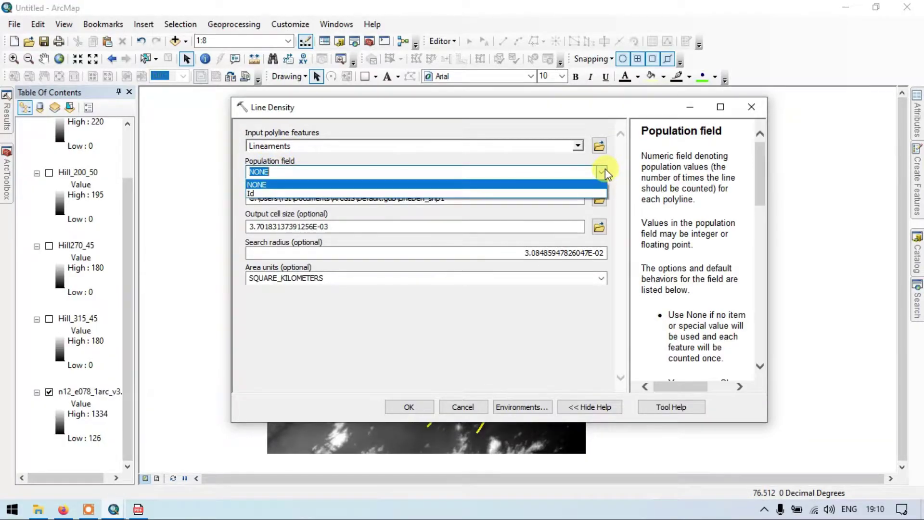
{"action": "left_click", "coordinate": [604, 172]}
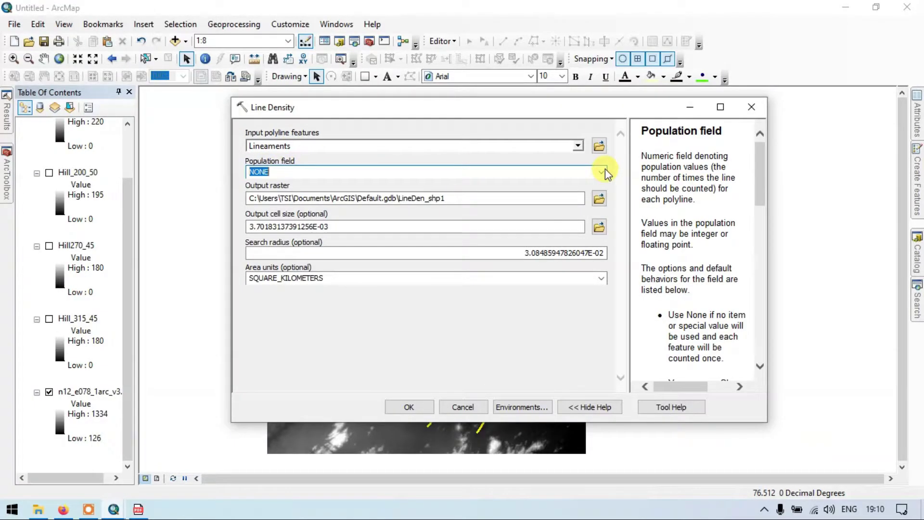
- Save the output raster in the shape_file folder under the name "Lineament density"
{"action": "left_click", "coordinate": [599, 201]}
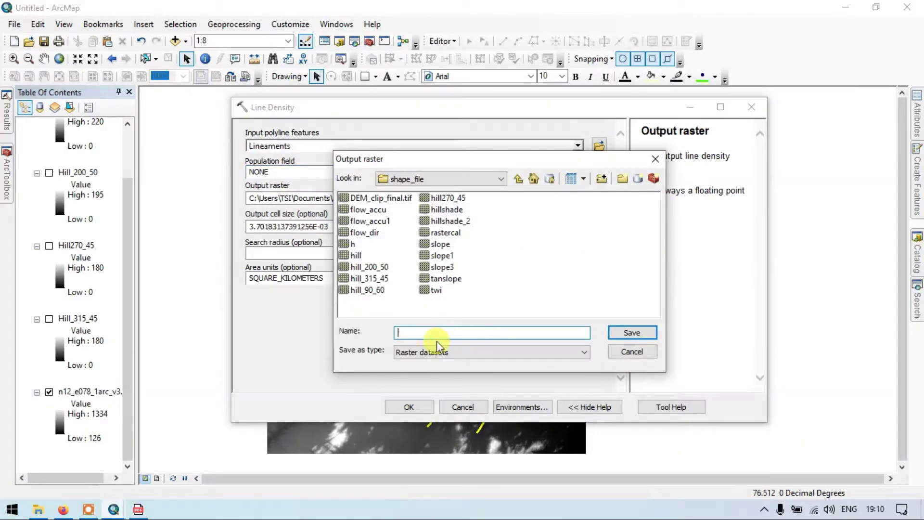
{"action": "type", "text": "L"}
{"action": "type", "text": "inea"}
{"action": "type", "text": "mn"}
{"action": "type", "text": "ent density"}
{"action": "left_click", "coordinate": [632, 332]}
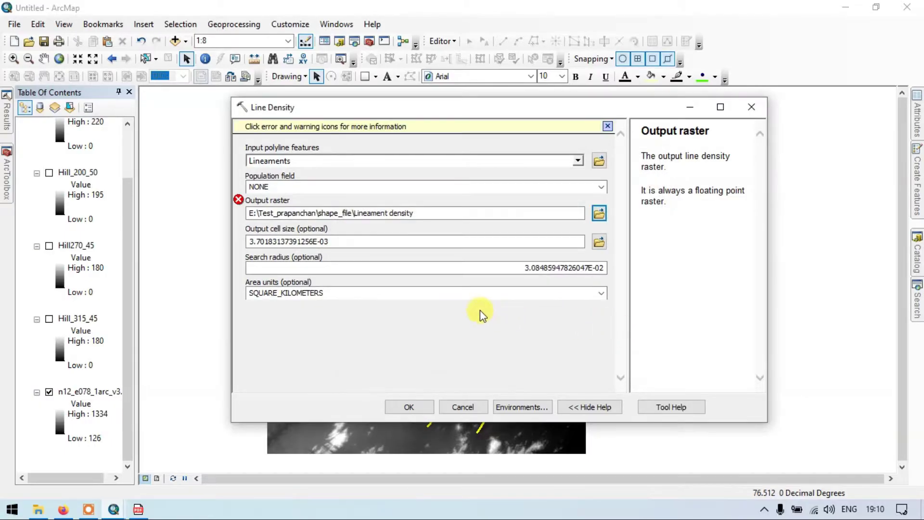
- Replace the space in the output raster's name with an underscore, making it Lineament_density
{"action": "left_click", "coordinate": [413, 213]}
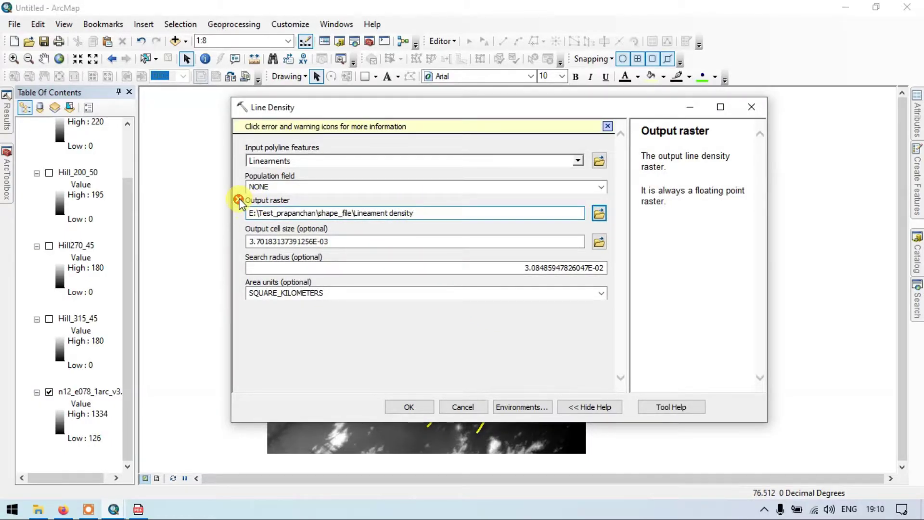
{"action": "mouse_move", "coordinate": [239, 202]}
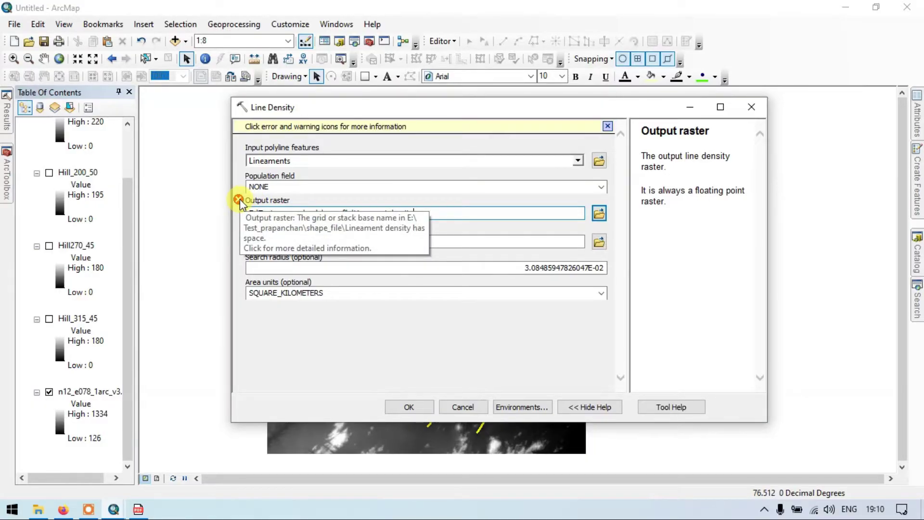
{"action": "left_click", "coordinate": [389, 213]}
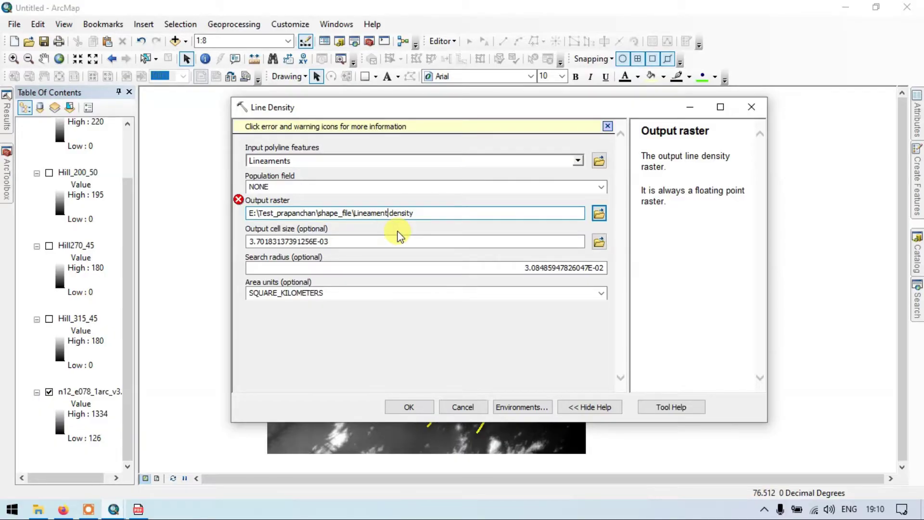
{"action": "key", "text": "Right"}
{"action": "key", "text": "BackSpace"}
{"action": "type", "text": "_"}
{"action": "left_click", "coordinate": [400, 326]}
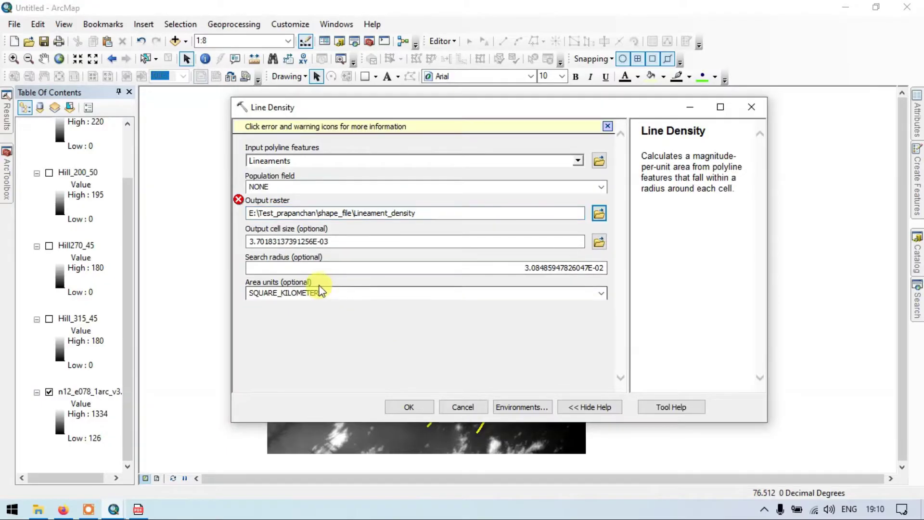
- Shorten the output raster's name to Lin_density and run the Line Density calculation
{"action": "mouse_move", "coordinate": [235, 199]}
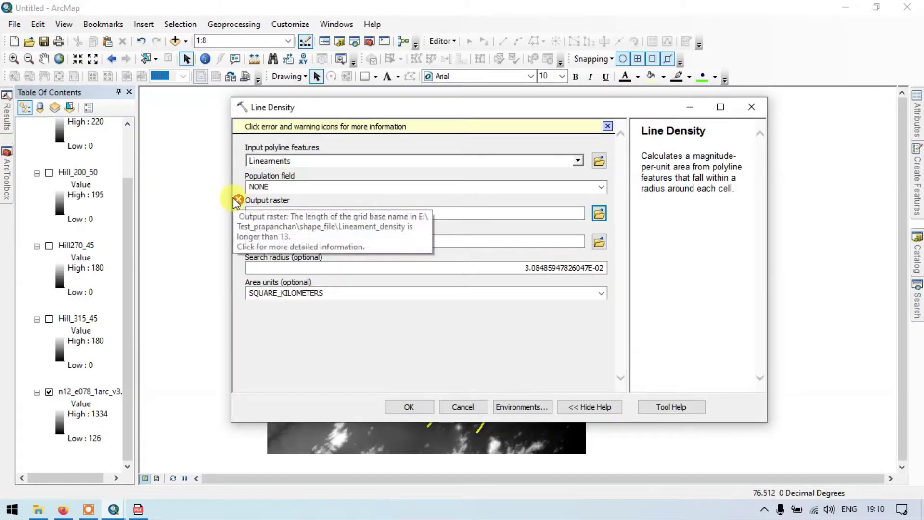
{"action": "left_click", "coordinate": [422, 214]}
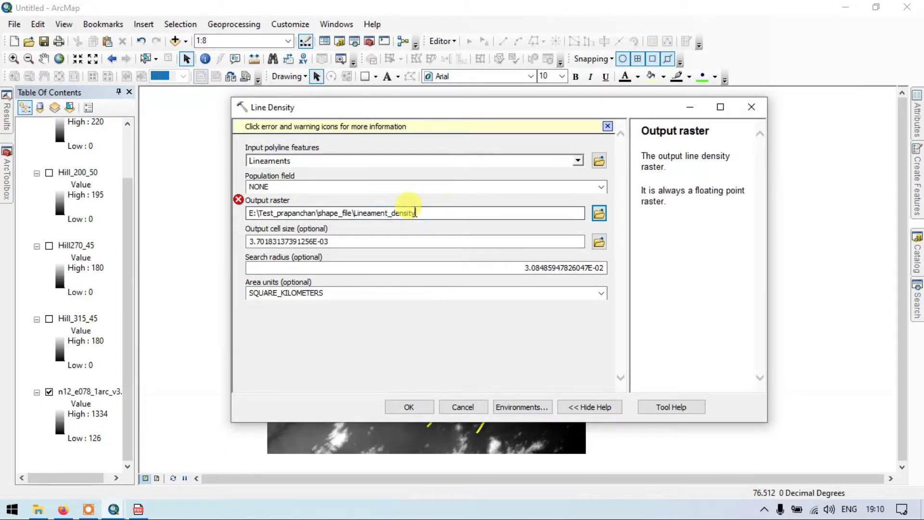
{"action": "key", "text": "BackSpace"}
{"action": "key", "text": "BackSpace"}
{"action": "key", "text": "BackSpace"}
{"action": "key", "text": "BackSpace"}
{"action": "key", "text": "BackSpace"}
{"action": "type", "text": "_"}
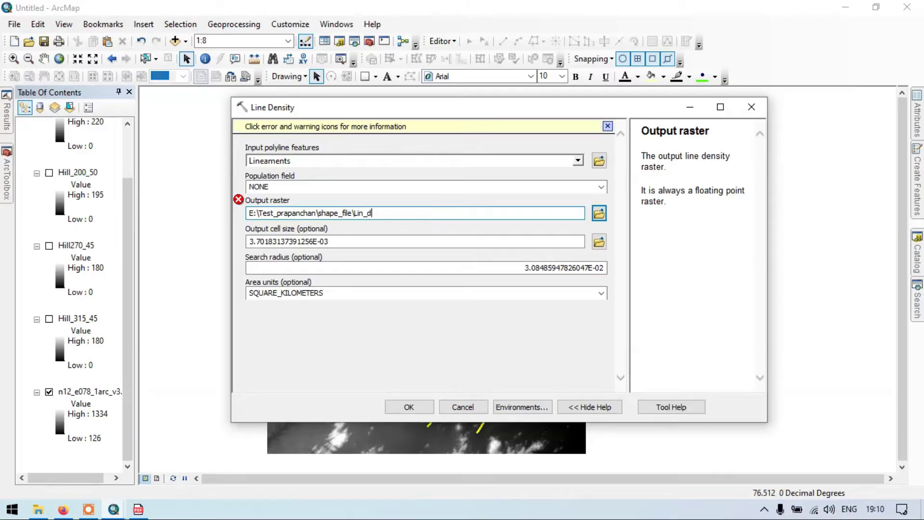
{"action": "type", "text": "density"}
{"action": "left_click", "coordinate": [405, 339]}
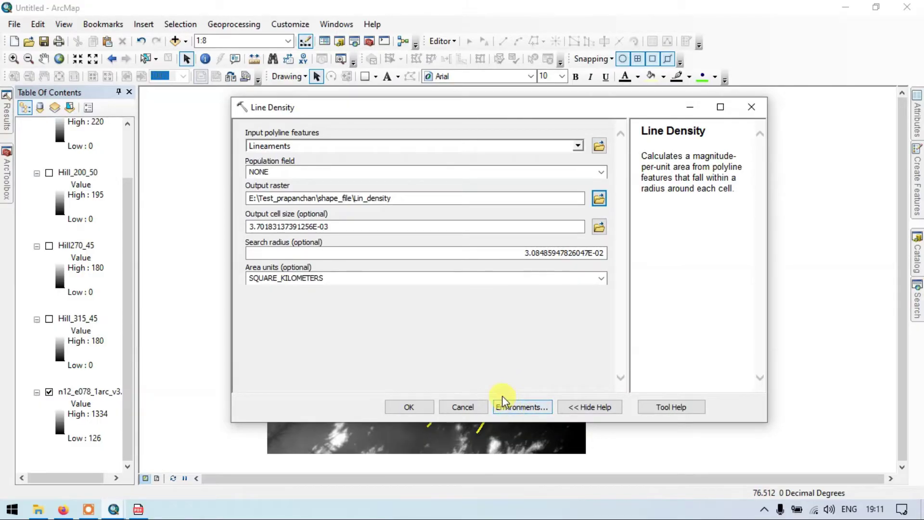
{"action": "left_click", "coordinate": [410, 408]}
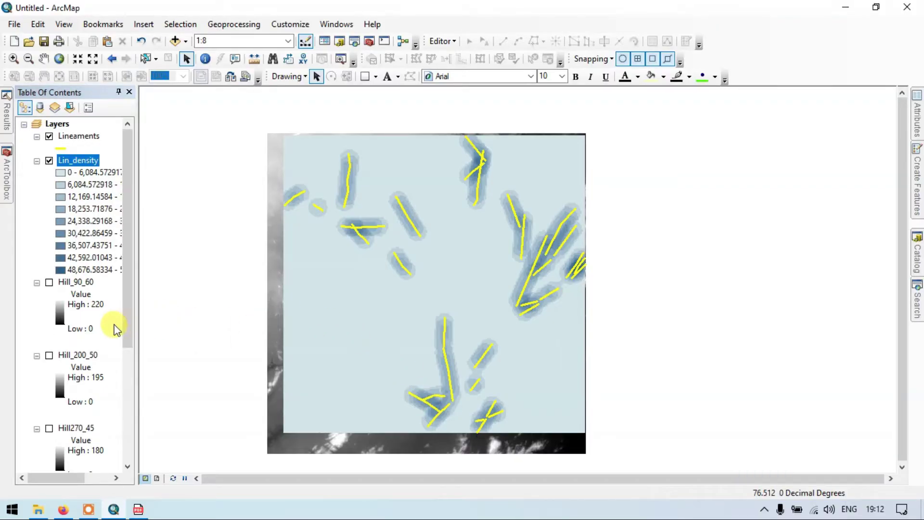
- Hide the n12_e078_1arc_v3 DEM so that only the lineaments and the density raster are displayed
{"action": "scroll", "coordinate": [112, 325], "scroll_direction": "down", "scroll_amount": 3}
{"action": "scroll", "coordinate": [111, 325], "scroll_direction": "down", "scroll_amount": 2}
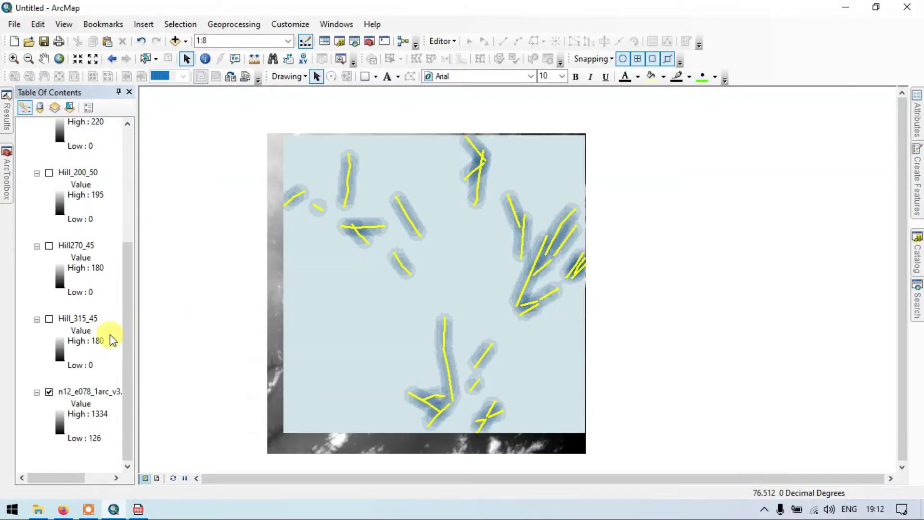
{"action": "left_click", "coordinate": [49, 392]}
{"action": "scroll", "coordinate": [111, 244], "scroll_direction": "up", "scroll_amount": 5}
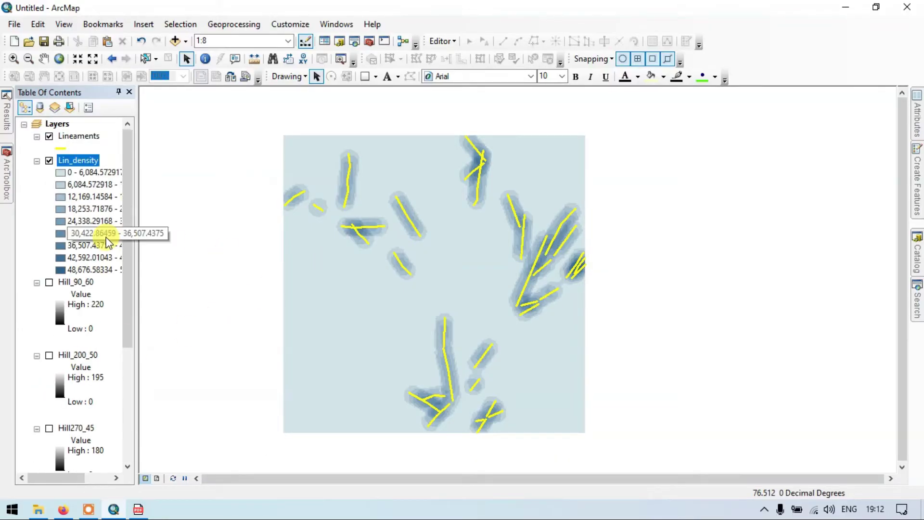
- Symbolize the Lin_density raster in 5 classes with the red-orange-yellow-green-blue color ramp
{"action": "right_click", "coordinate": [88, 166]}
{"action": "left_click", "coordinate": [139, 361]}
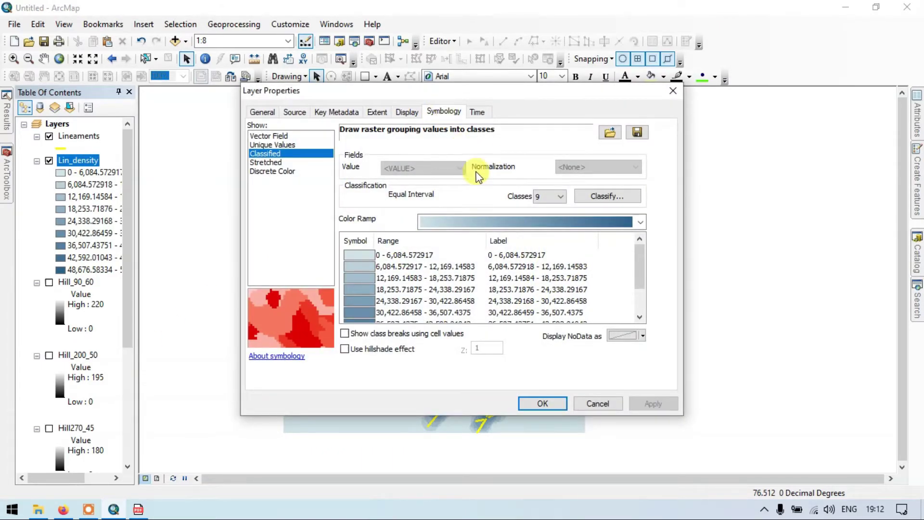
{"action": "left_click", "coordinate": [560, 196]}
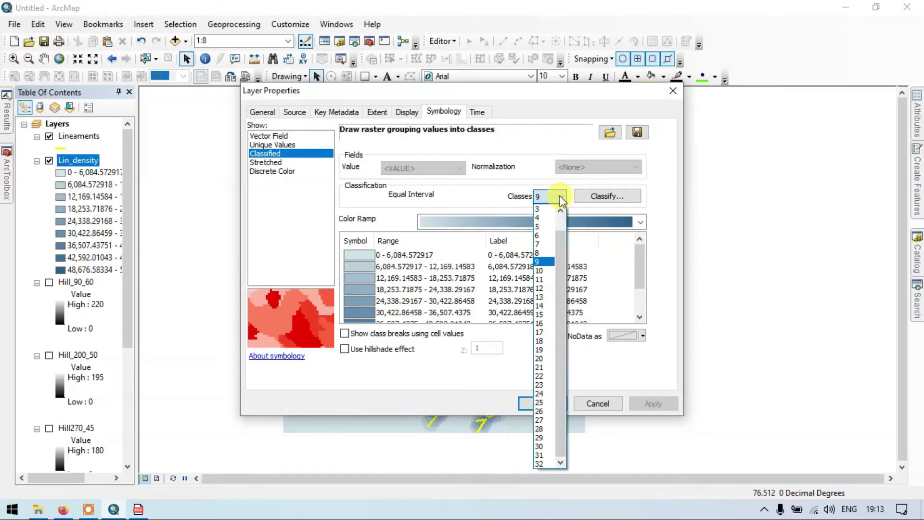
{"action": "left_click", "coordinate": [541, 227]}
{"action": "left_click", "coordinate": [641, 222]}
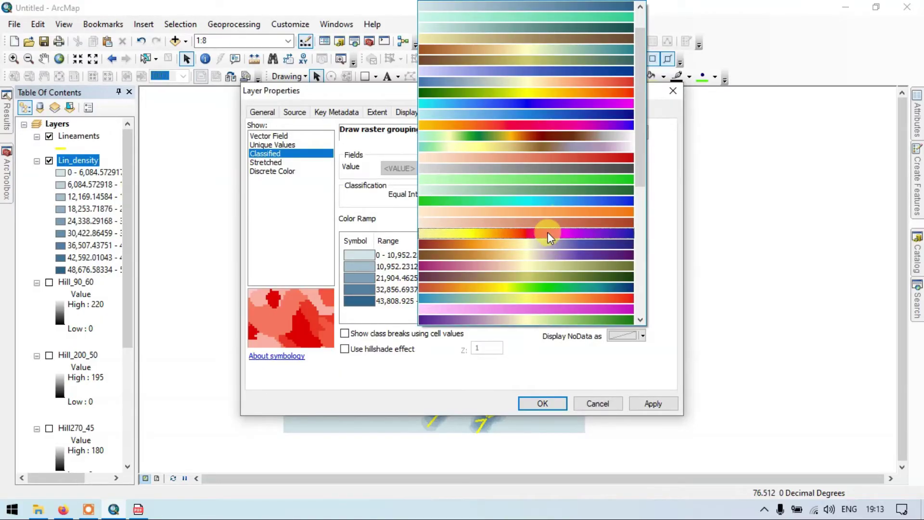
{"action": "left_click", "coordinate": [558, 288]}
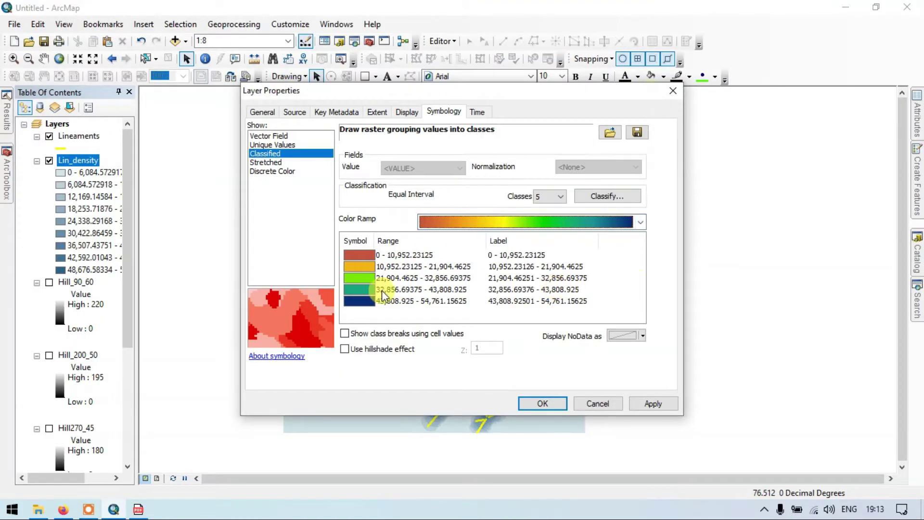
{"action": "left_click", "coordinate": [665, 409]}
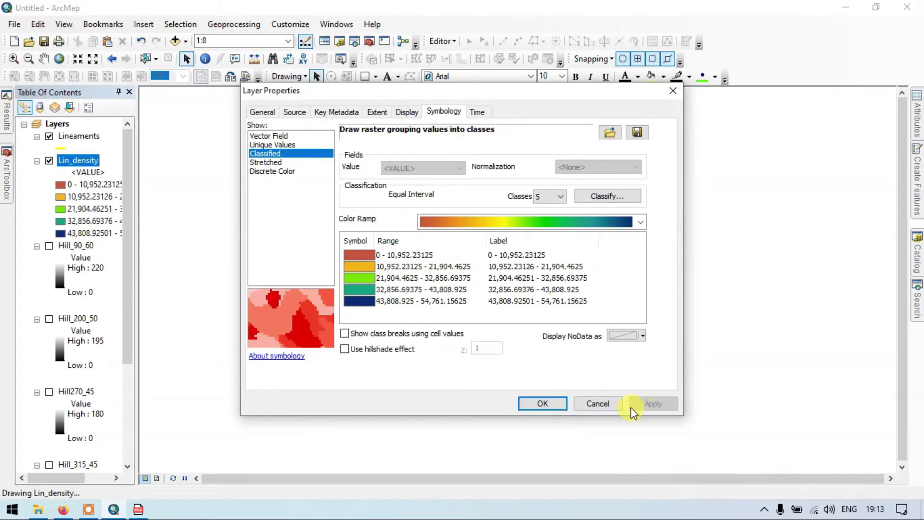
{"action": "left_click", "coordinate": [539, 405]}
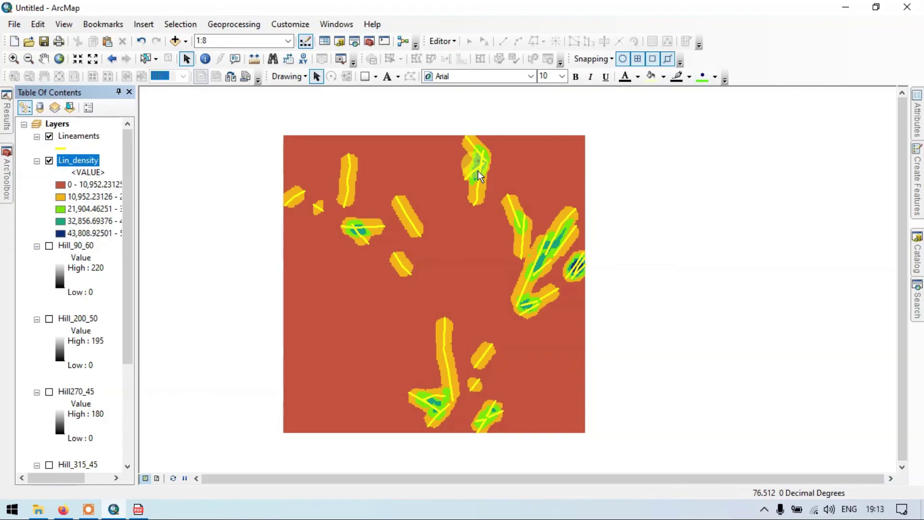
{"action": "left_click", "coordinate": [625, 284]}
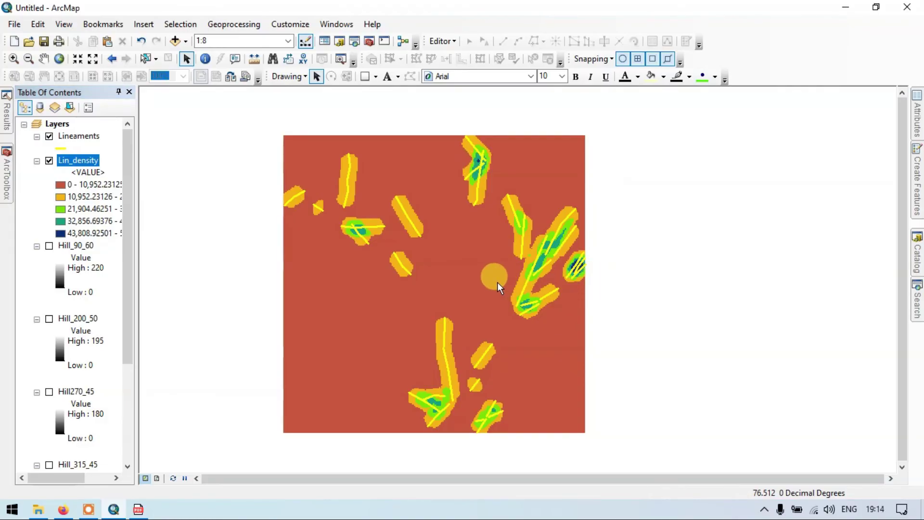